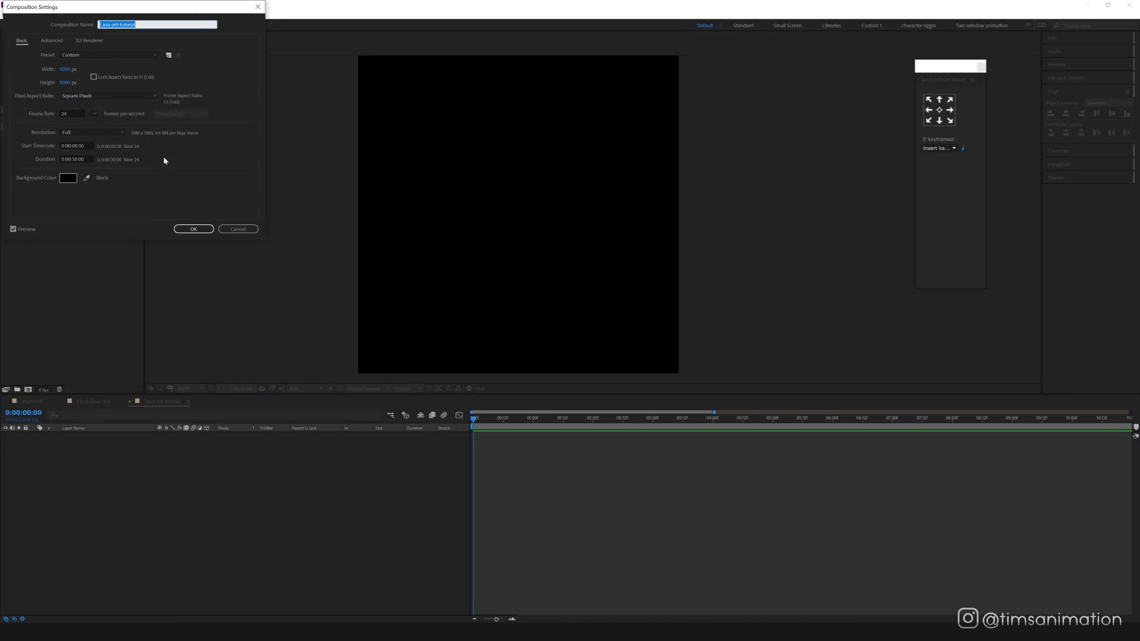
# Step: Confirm the composition settings and draw a black circle shape near the middle of the composition with the Ellipse tool
pyautogui.click(193, 230)
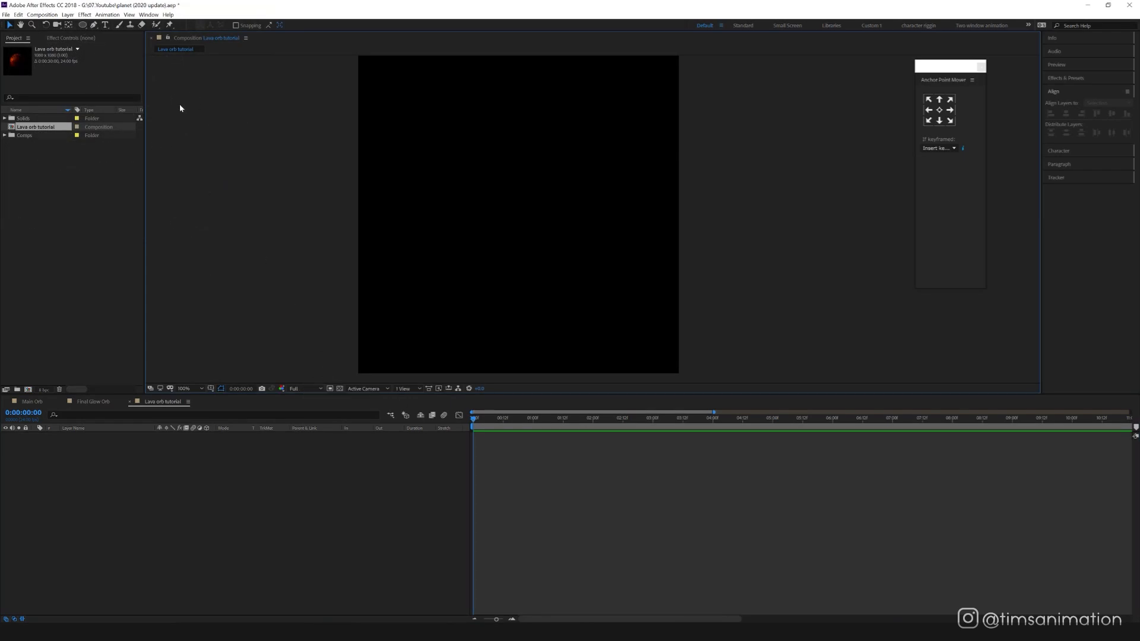
pyautogui.moveTo(87, 27); pyautogui.dragTo(123, 46)
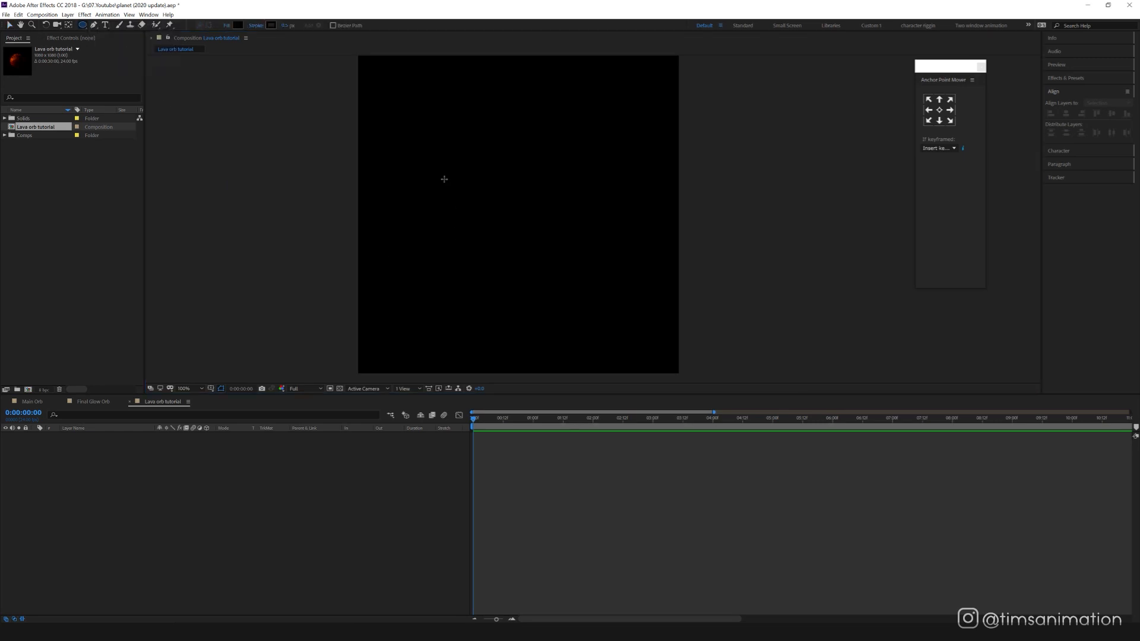
pyautogui.moveTo(440, 176); pyautogui.dragTo(570, 305)
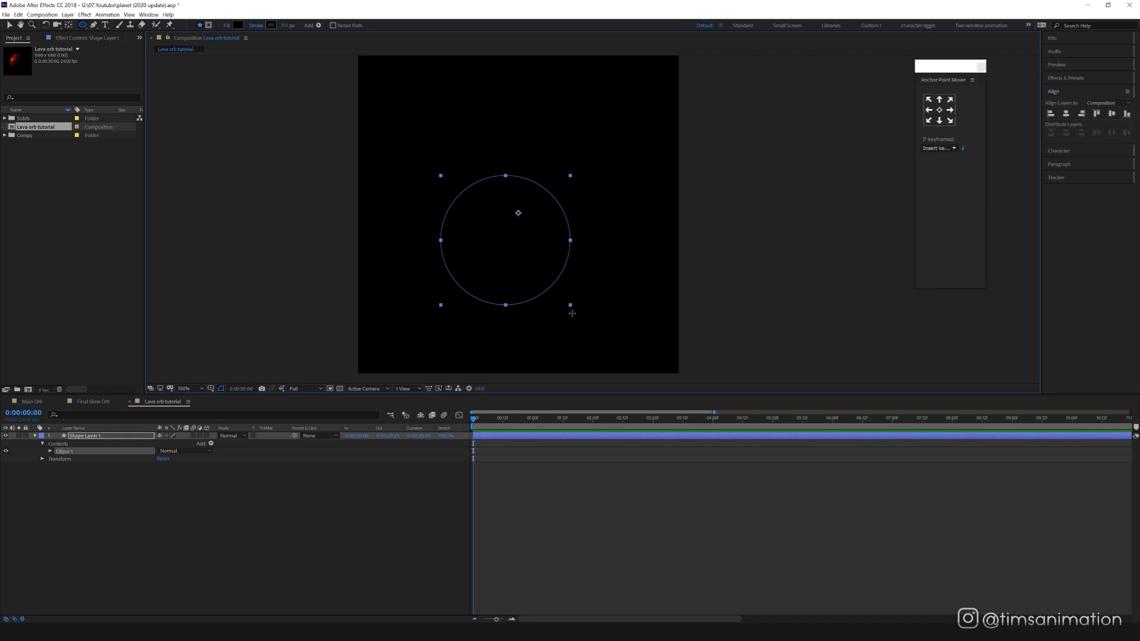
# Step: Center the circle's anchor point on the shape and align the layer to the middle of the composition horizontally and vertically
pyautogui.click(929, 120)
pyautogui.click(928, 99)
pyautogui.click(940, 100)
pyautogui.click(950, 100)
pyautogui.click(950, 110)
pyautogui.click(950, 120)
pyautogui.click(939, 109)
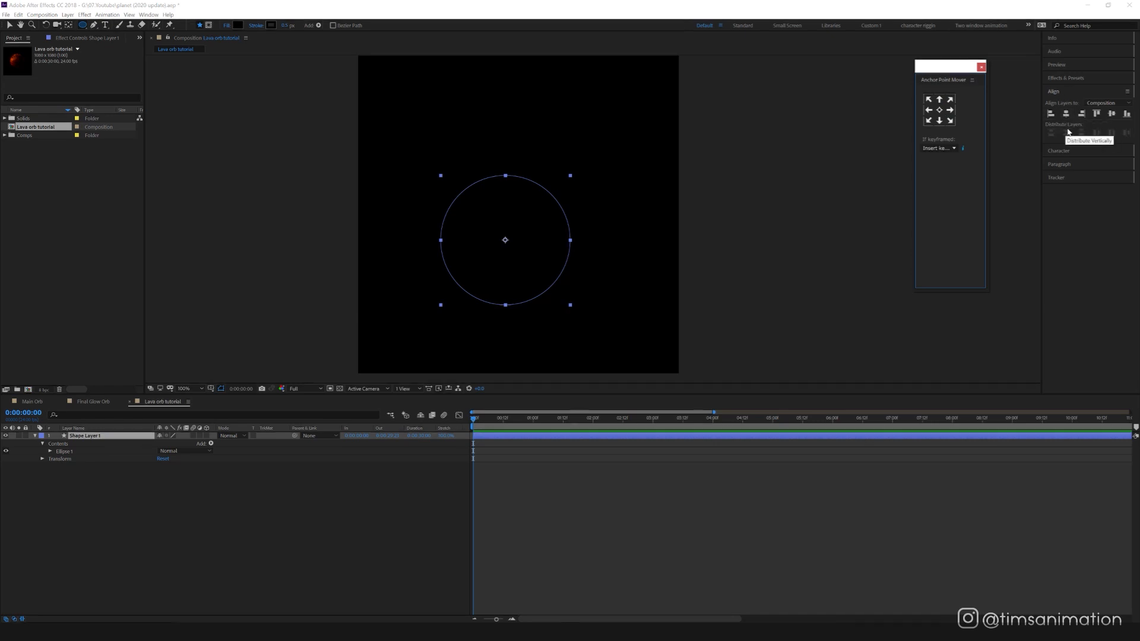
pyautogui.press('v')
pyautogui.click(100, 449)
pyautogui.click(95, 437)
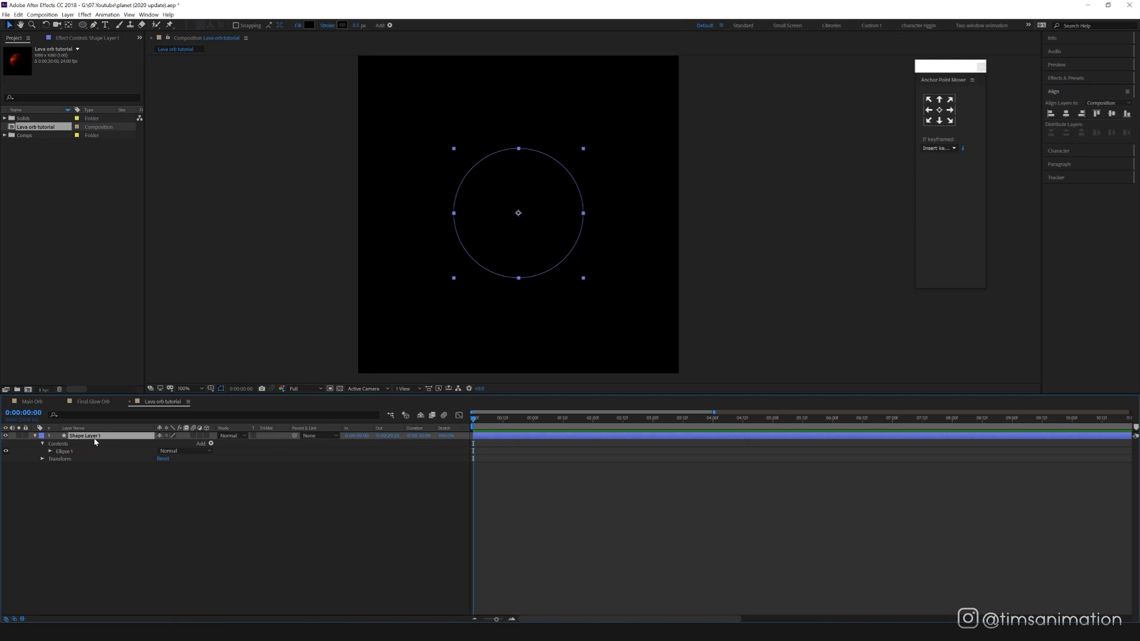
# Step: Add an Inner Shadow layer style to the circle's shape layer and set its blend mode to Normal
pyautogui.rightClick(94, 439)
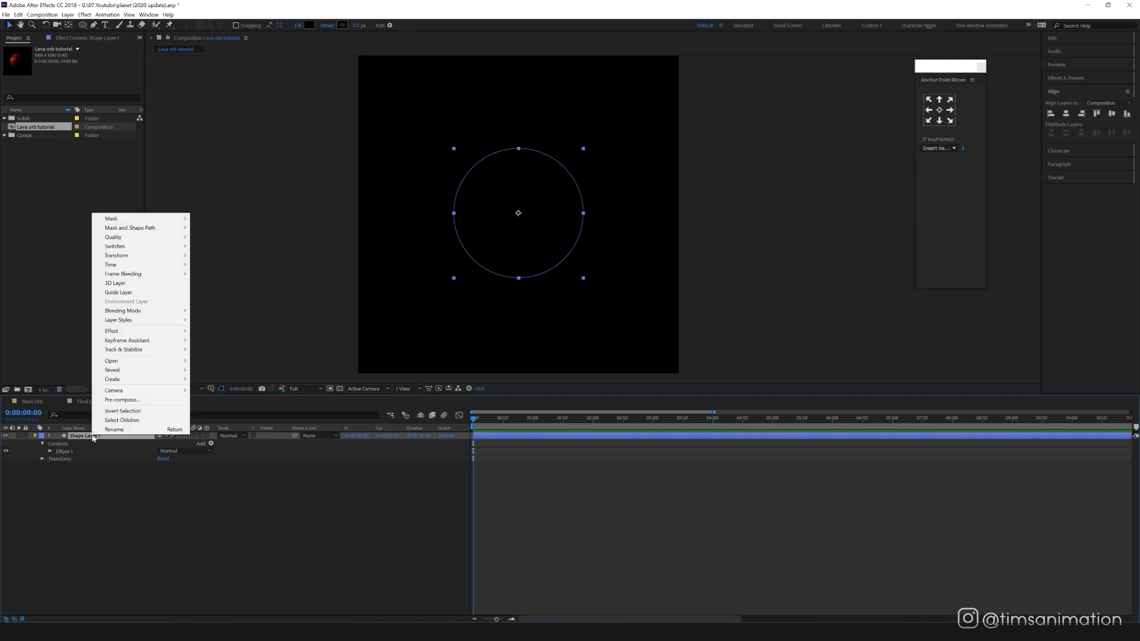
pyautogui.moveTo(138, 323)
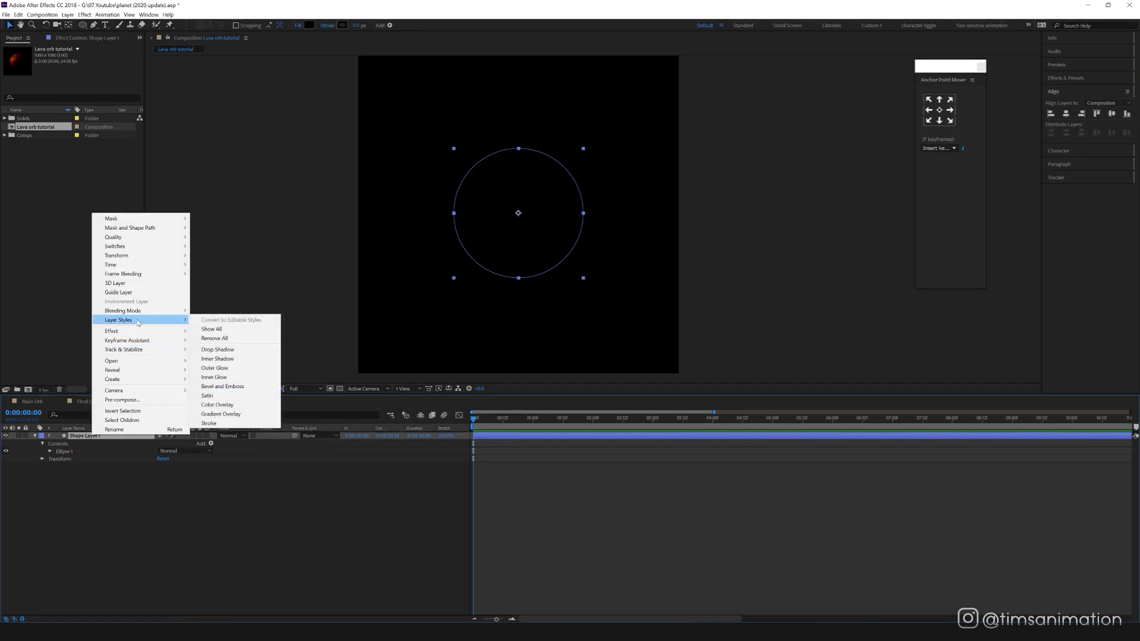
pyautogui.click(217, 358)
pyautogui.click(50, 482)
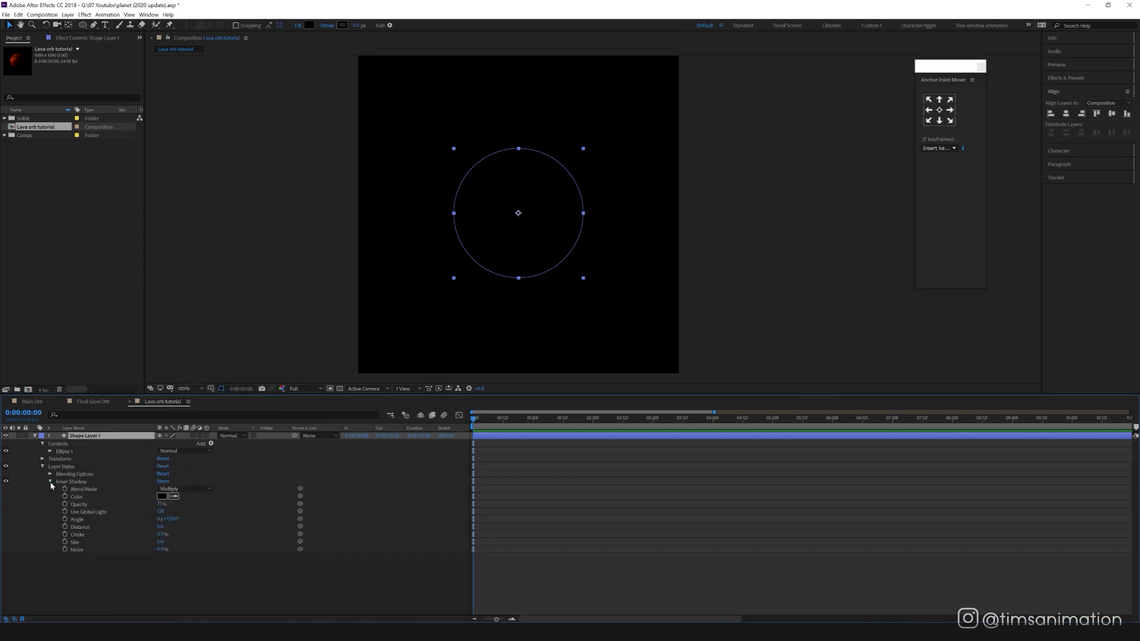
pyautogui.click(186, 489)
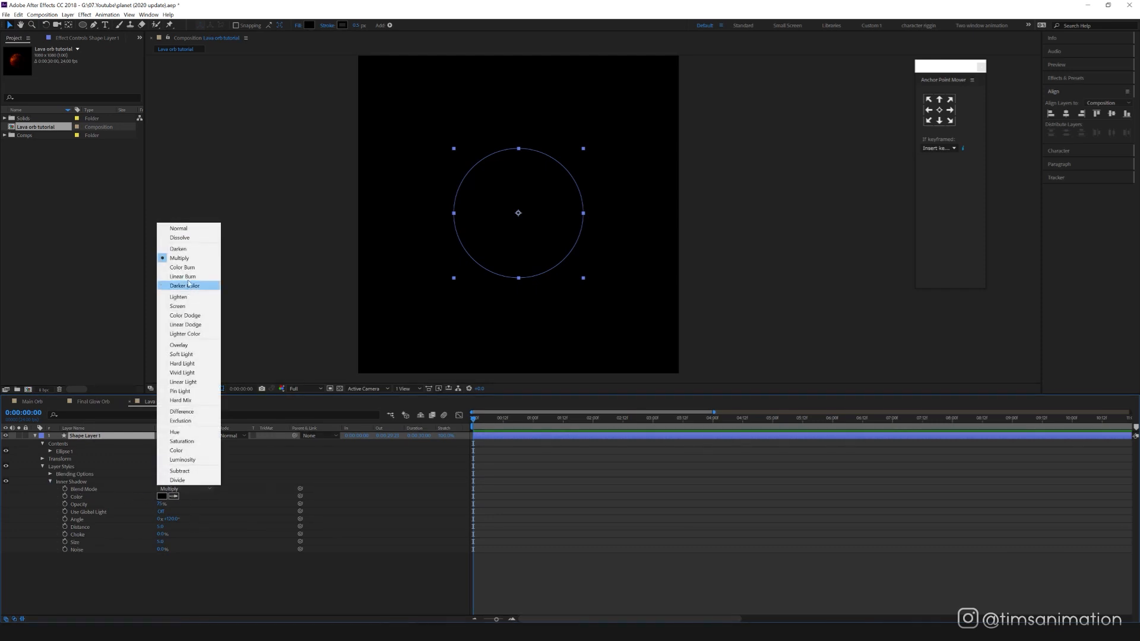
pyautogui.click(180, 228)
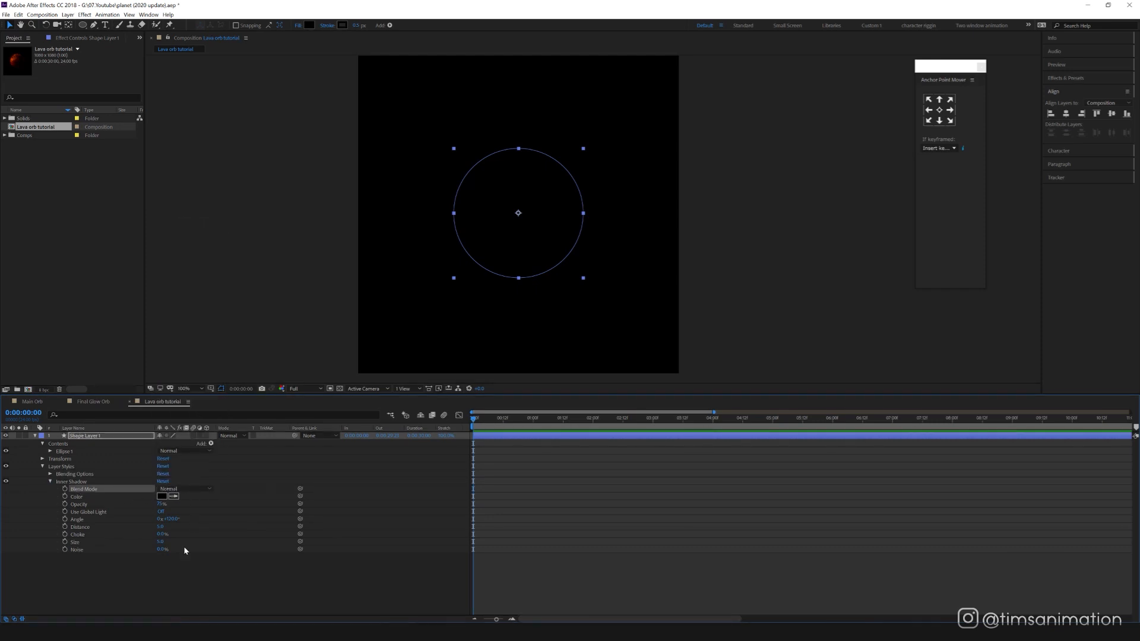
# Step: Set the circle's inner shadow color to a strong red and deselect the layer
pyautogui.click(161, 496)
pyautogui.moveTo(107, 77); pyautogui.dragTo(109, 46)
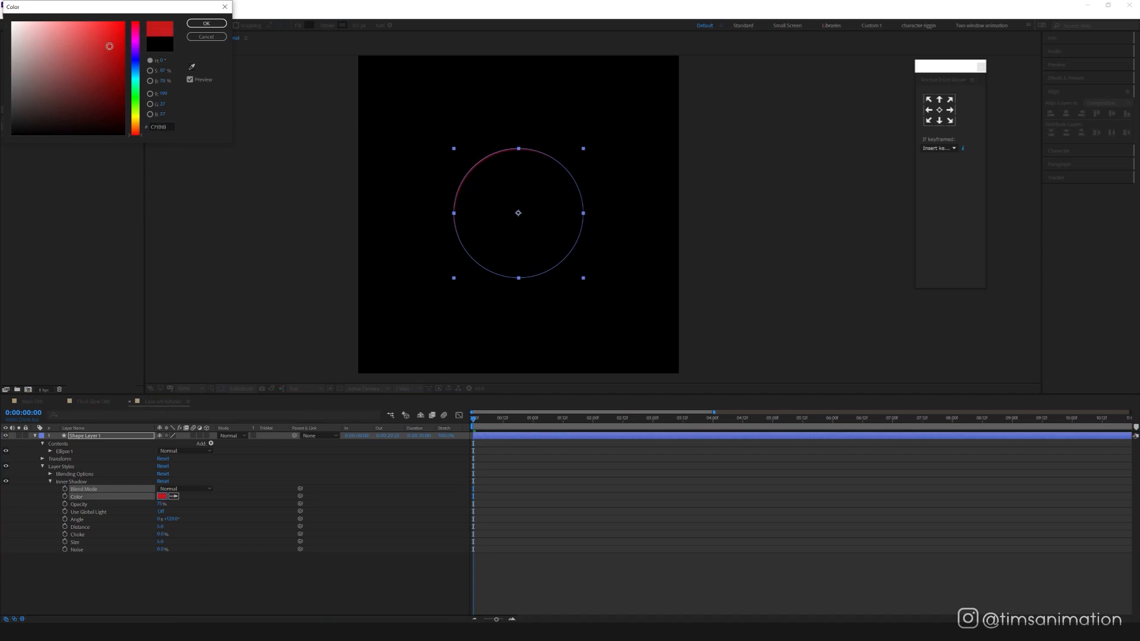
pyautogui.click(206, 23)
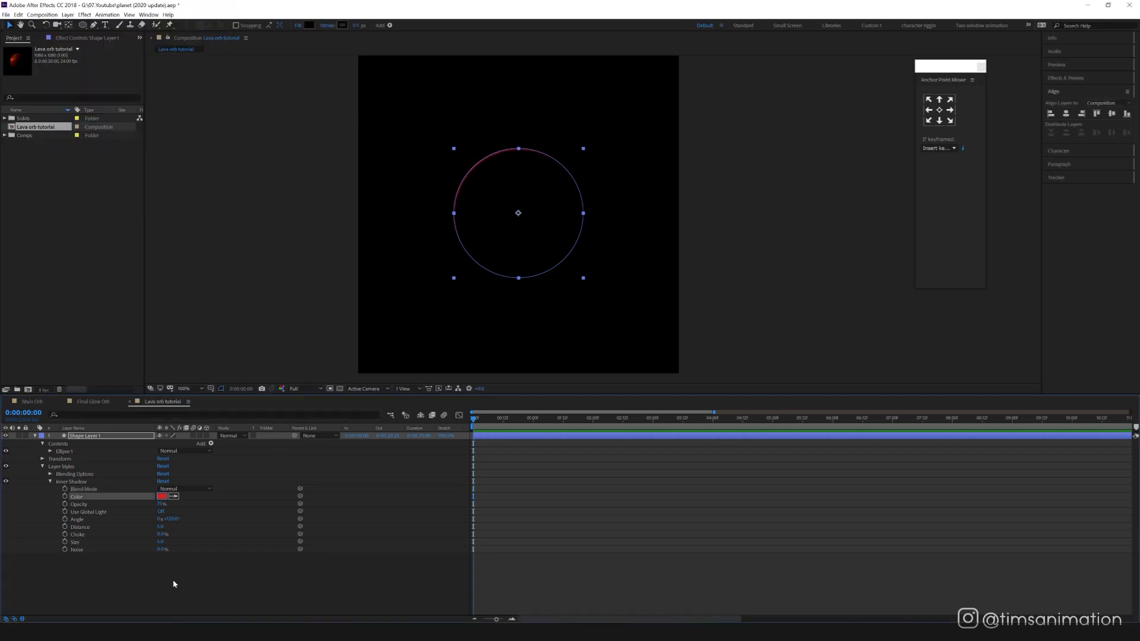
pyautogui.click(260, 250)
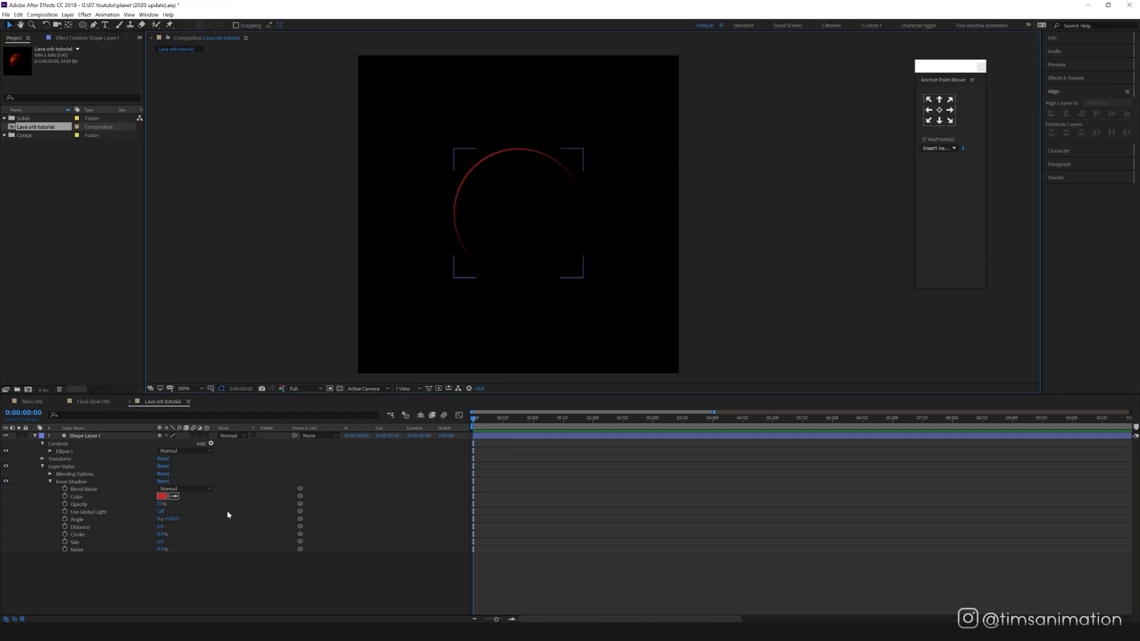
# Step: Try a smaller size for the circle's inner shadow and reset the size property
pyautogui.moveTo(161, 542)
pyautogui.mouseDown()
pyautogui.moveTo(174, 549)
pyautogui.moveTo(206, 525)
pyautogui.moveTo(146, 545)
pyautogui.mouseUp()
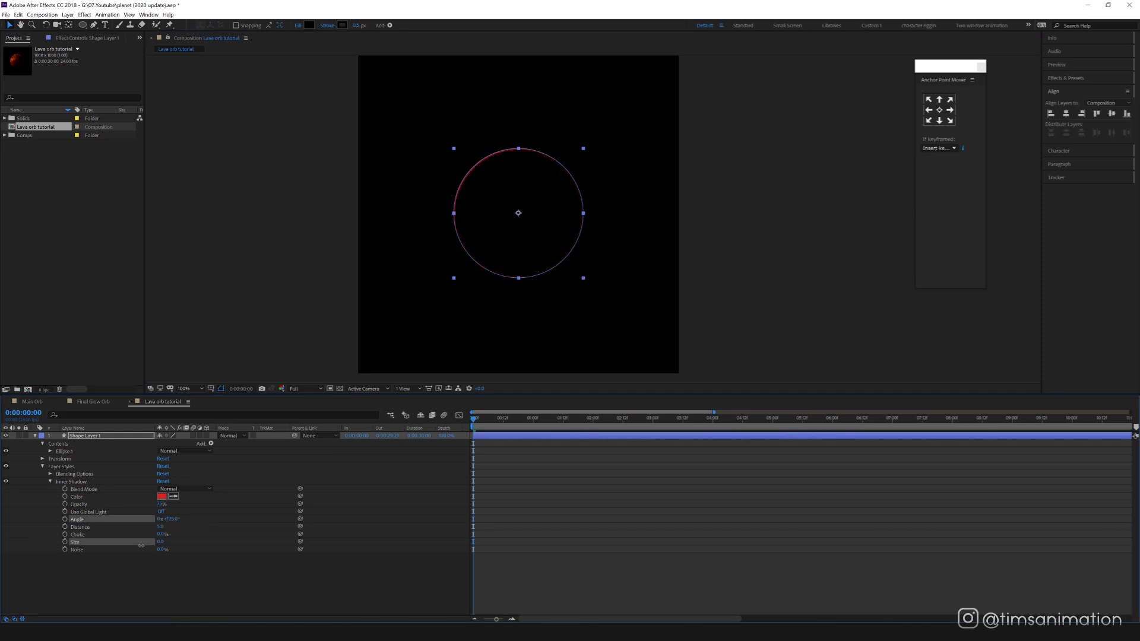
pyautogui.rightClick(83, 542)
pyautogui.click(117, 502)
pyautogui.click(257, 248)
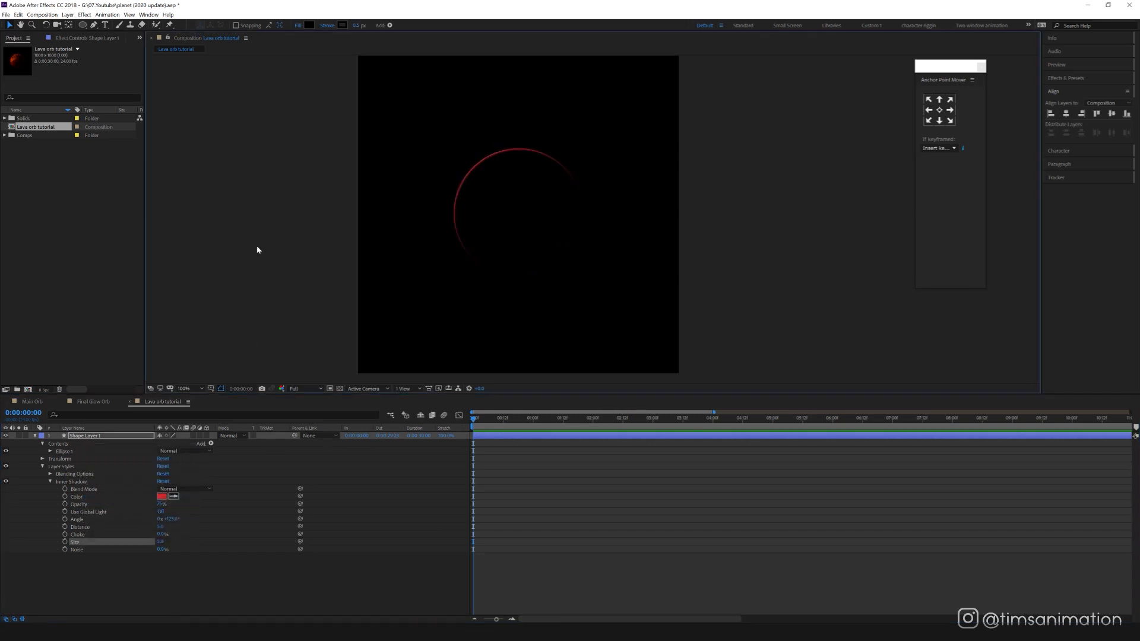
# Step: Rename the circle's shape layer as Rim Light Eclipse
pyautogui.click(40, 437)
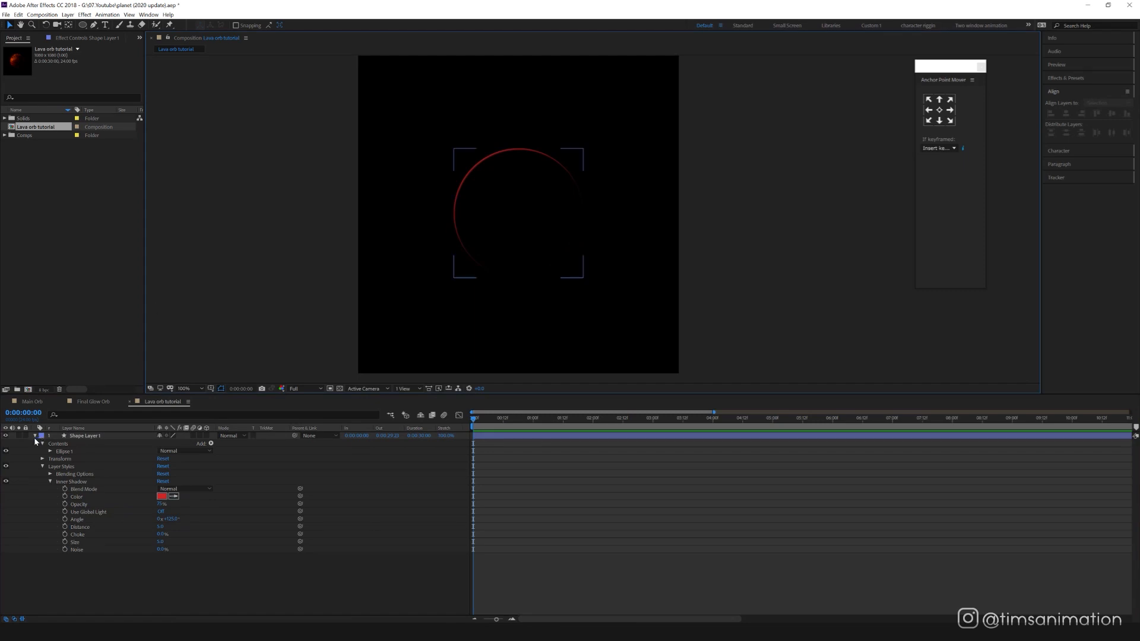
pyautogui.click(79, 440)
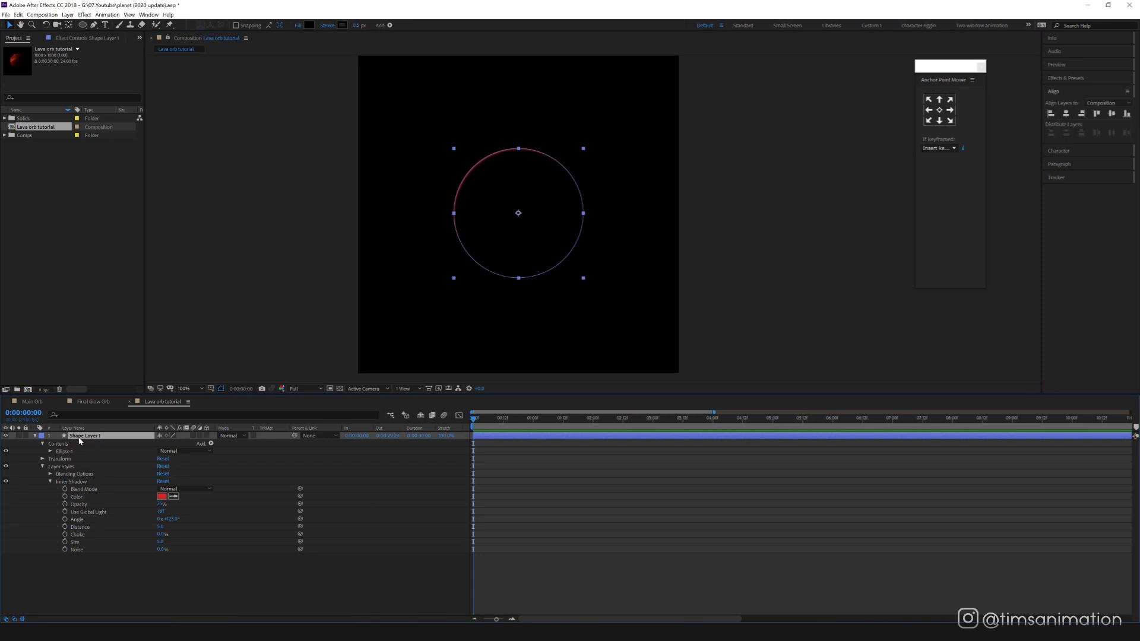
pyautogui.press('Return')
pyautogui.write('Rim Ligh')
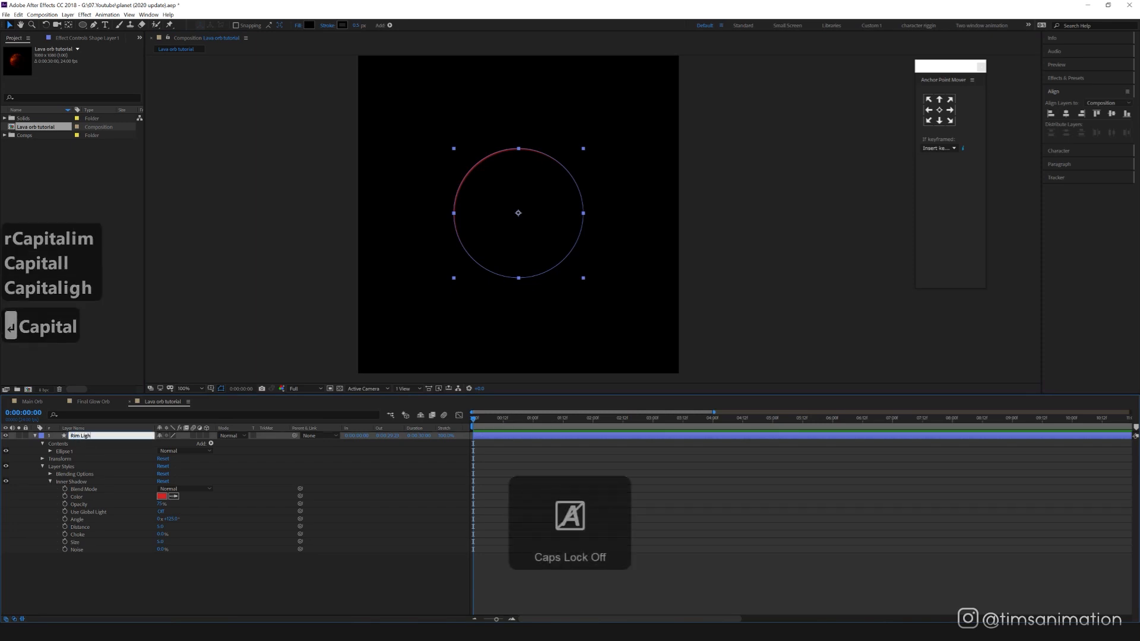
pyautogui.write('t Eclipse')
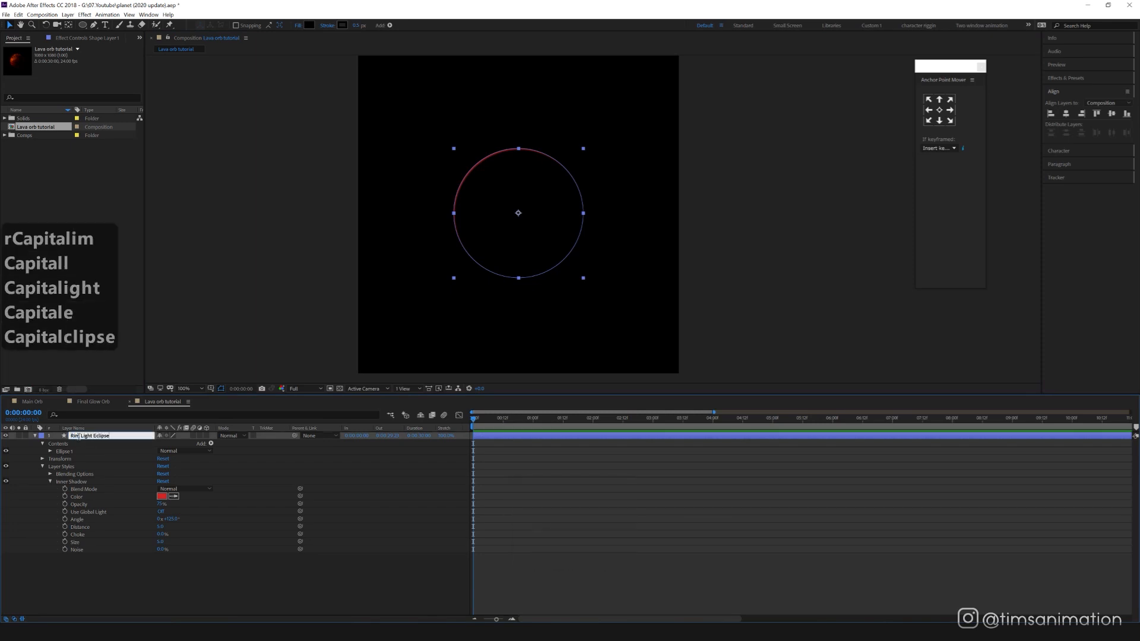
pyautogui.click(118, 597)
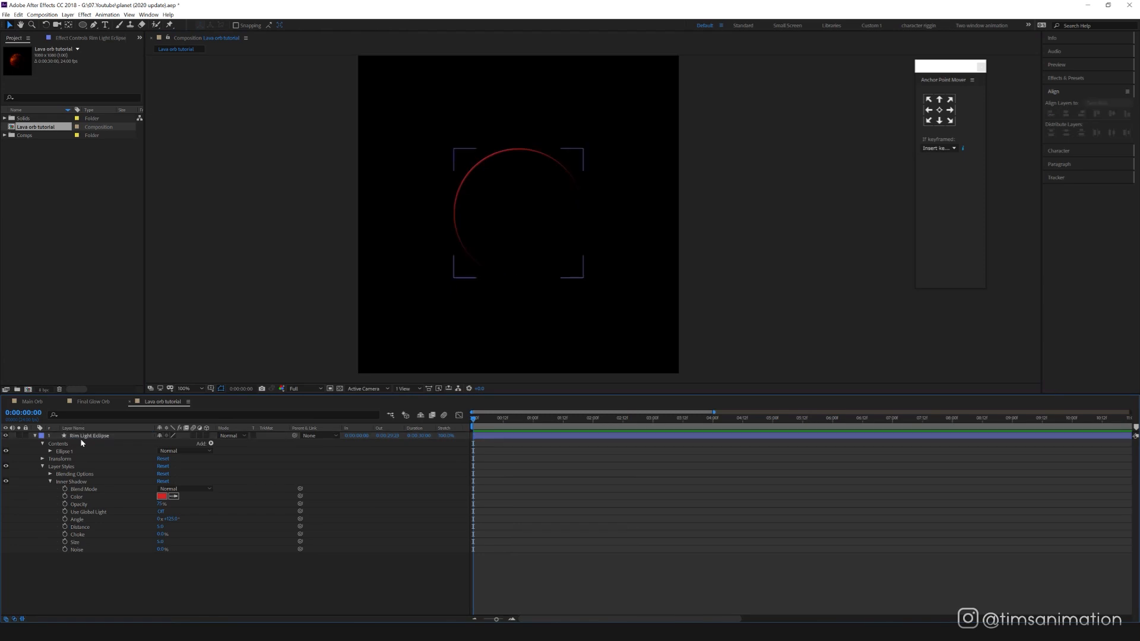
# Step: Duplicate the Rim Light Eclipse layer and rename the copy as Alpha Eclipse
pyautogui.click(82, 439)
pyautogui.hotkey('ctrl', 'd')
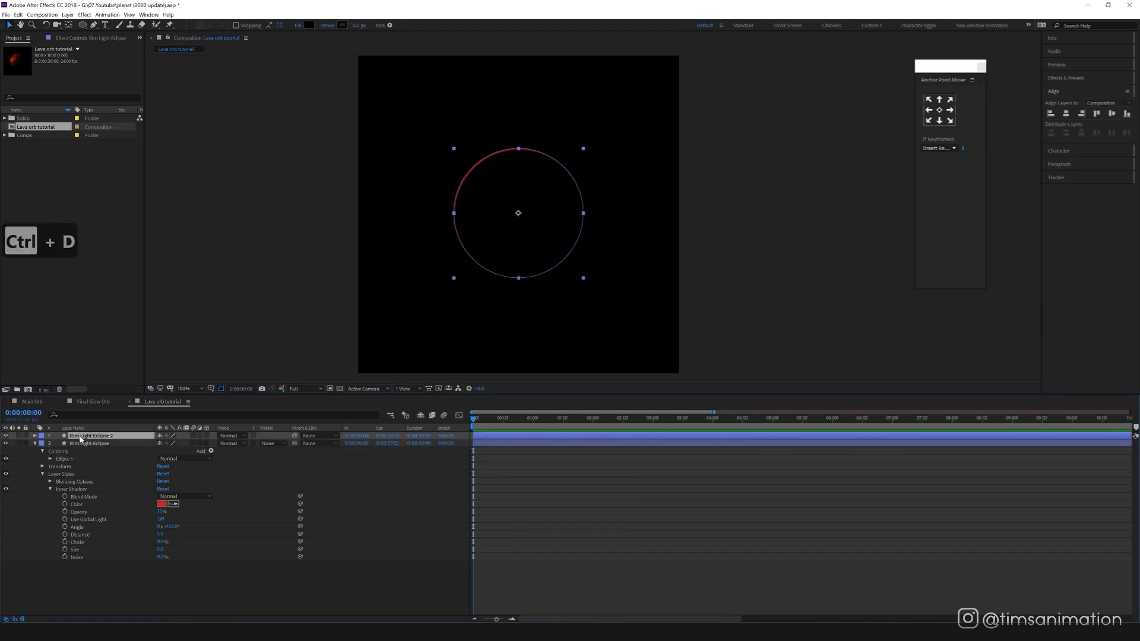
pyautogui.press('Return')
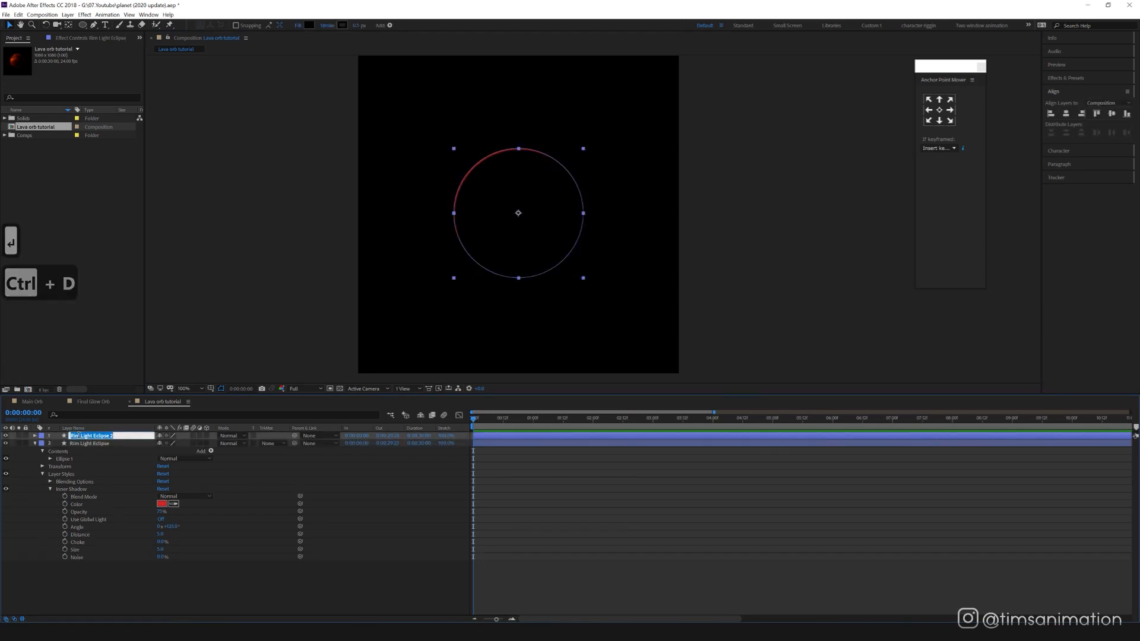
pyautogui.press('BackSpace')
pyautogui.press('BackSpace')
pyautogui.press('BackSpace')
pyautogui.press('BackSpace')
pyautogui.press('BackSpace')
pyautogui.press('BackSpace')
pyautogui.write('Alpha Eclipse')
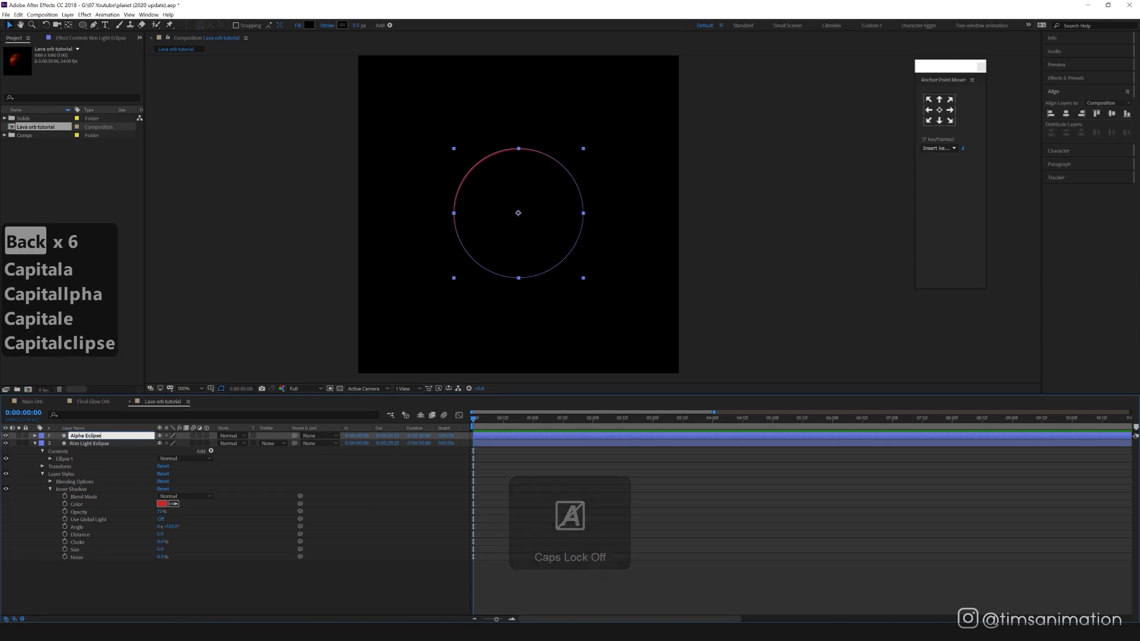
pyautogui.press('Return')
# Step: Delete the layer styles from the Alpha Eclipse layer and collapse both shape layers' properties
pyautogui.click(34, 442)
pyautogui.click(35, 437)
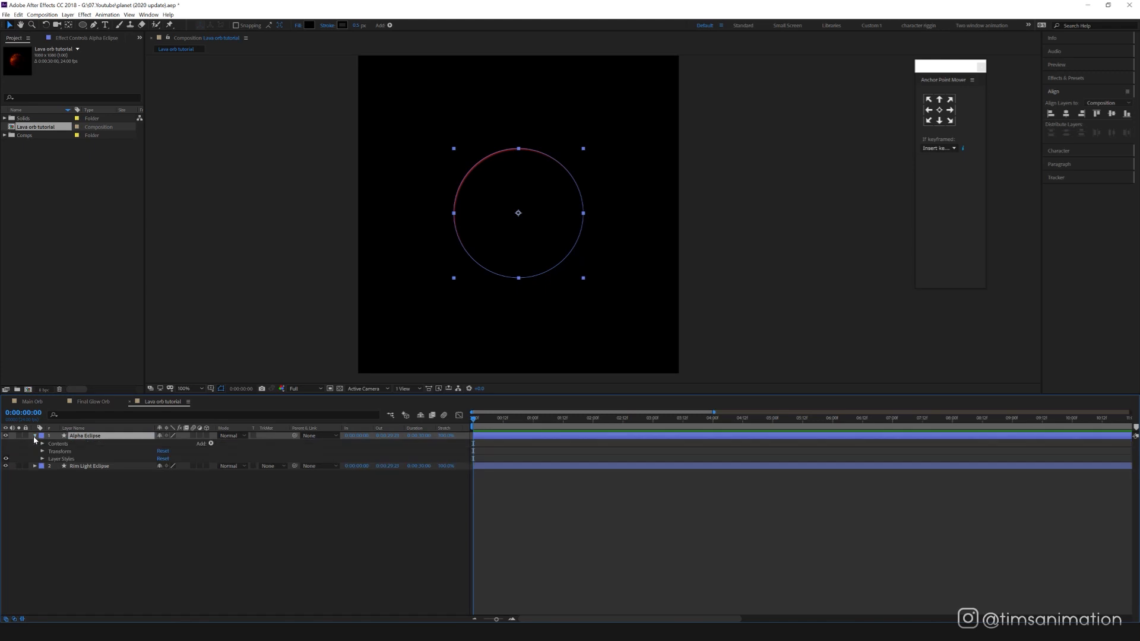
pyautogui.press('Delete')
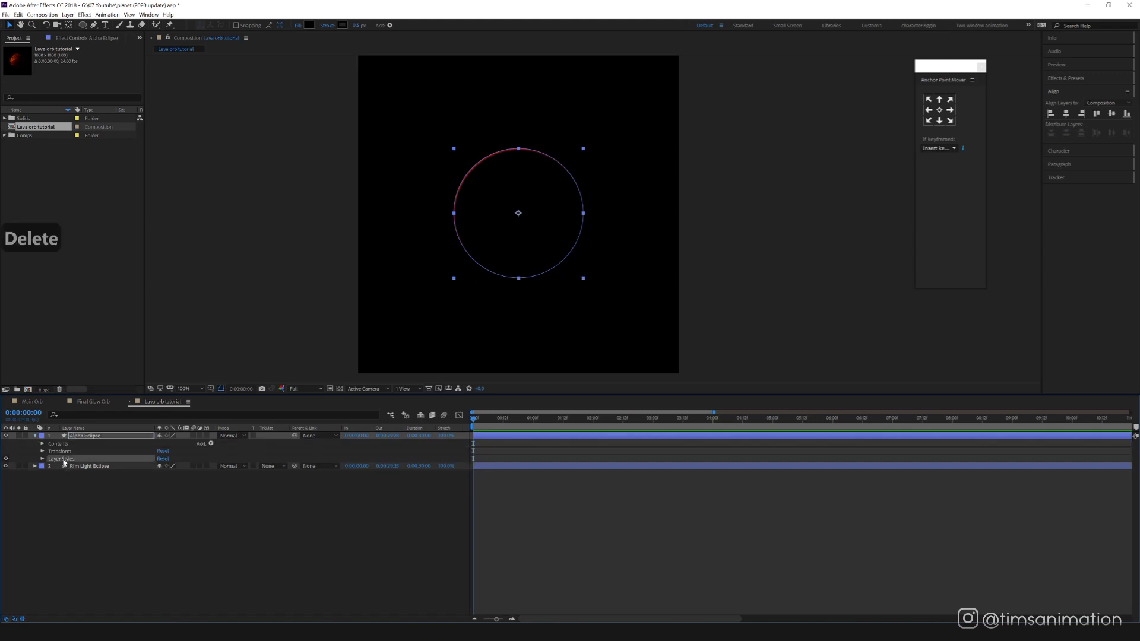
pyautogui.click(34, 435)
pyautogui.click(229, 506)
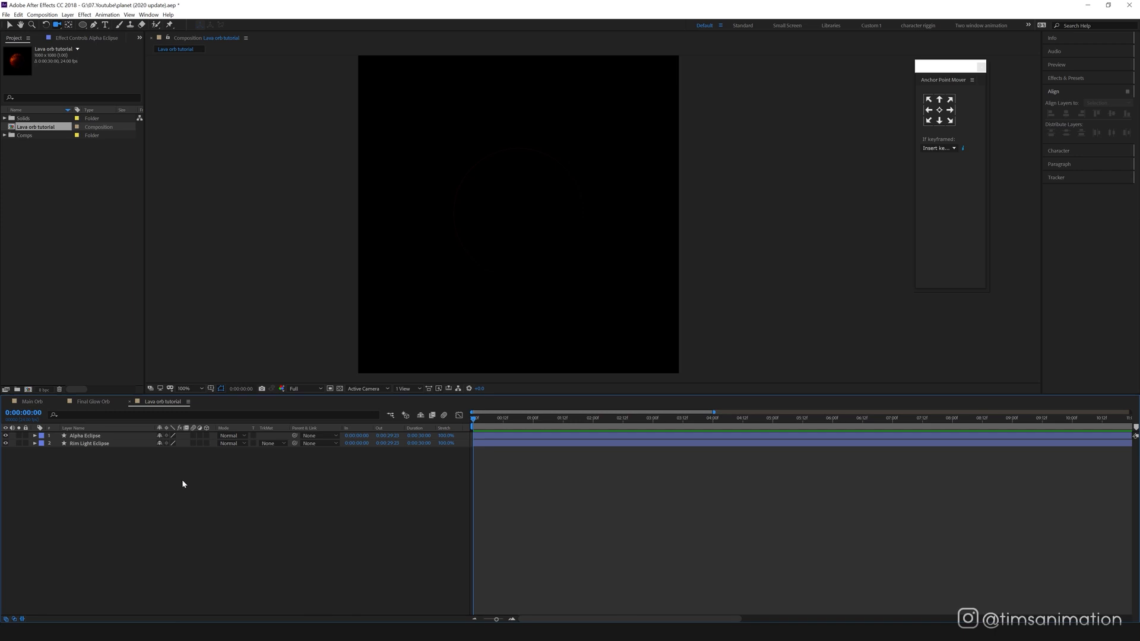
# Step: Create a red solid named Main Lava and place it between the Alpha Eclipse and Rim Light Eclipse layers
pyautogui.rightClick(139, 489)
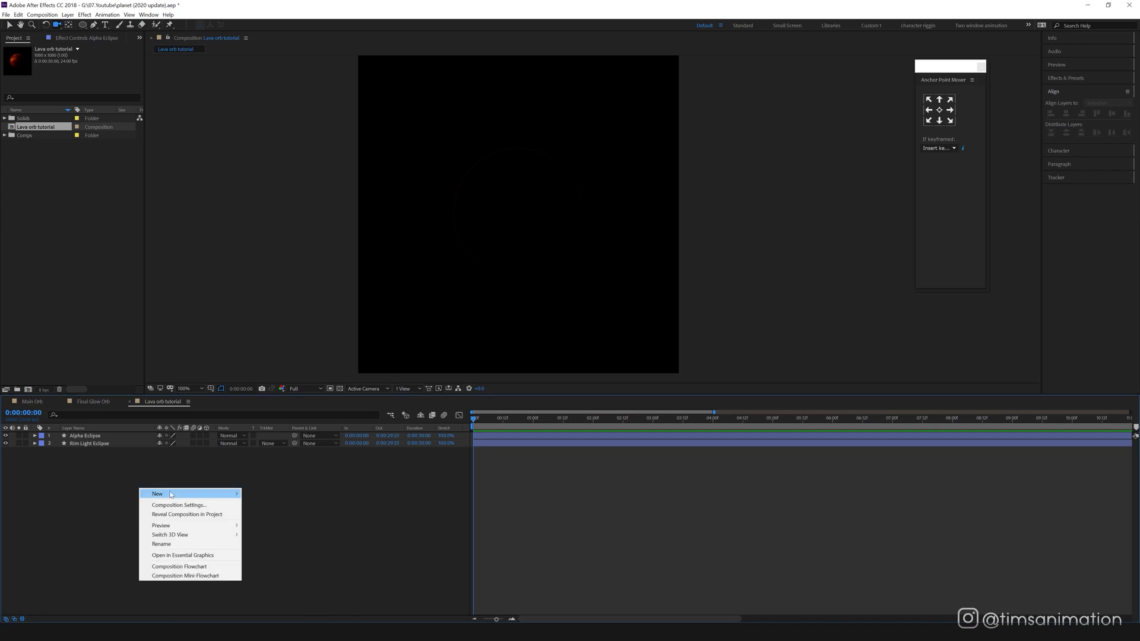
pyautogui.moveTo(171, 494)
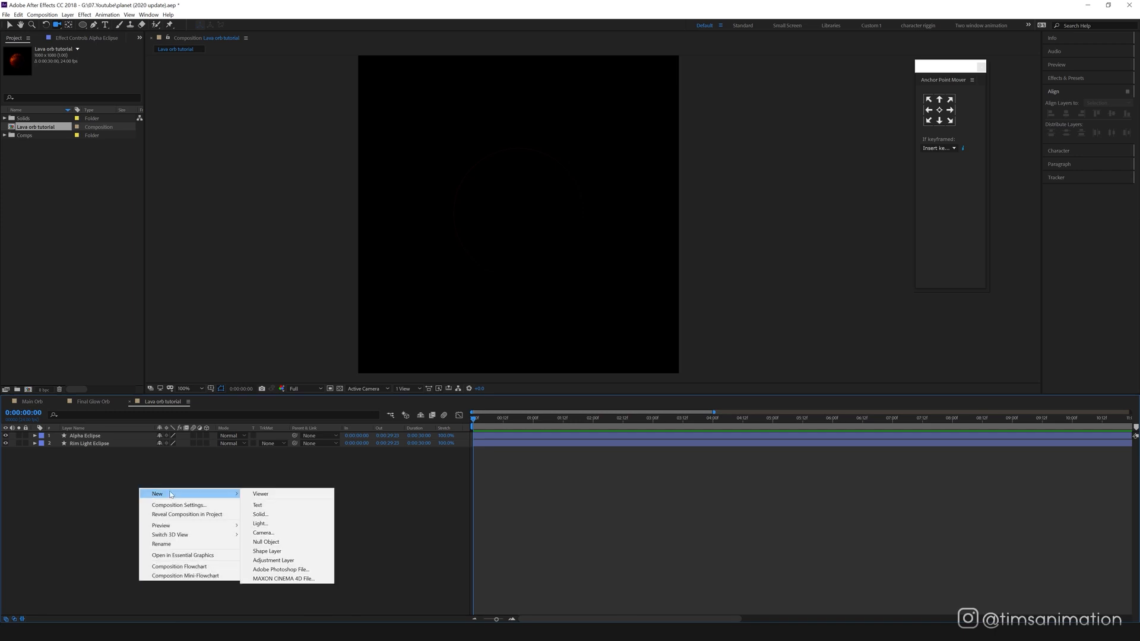
pyautogui.click(278, 514)
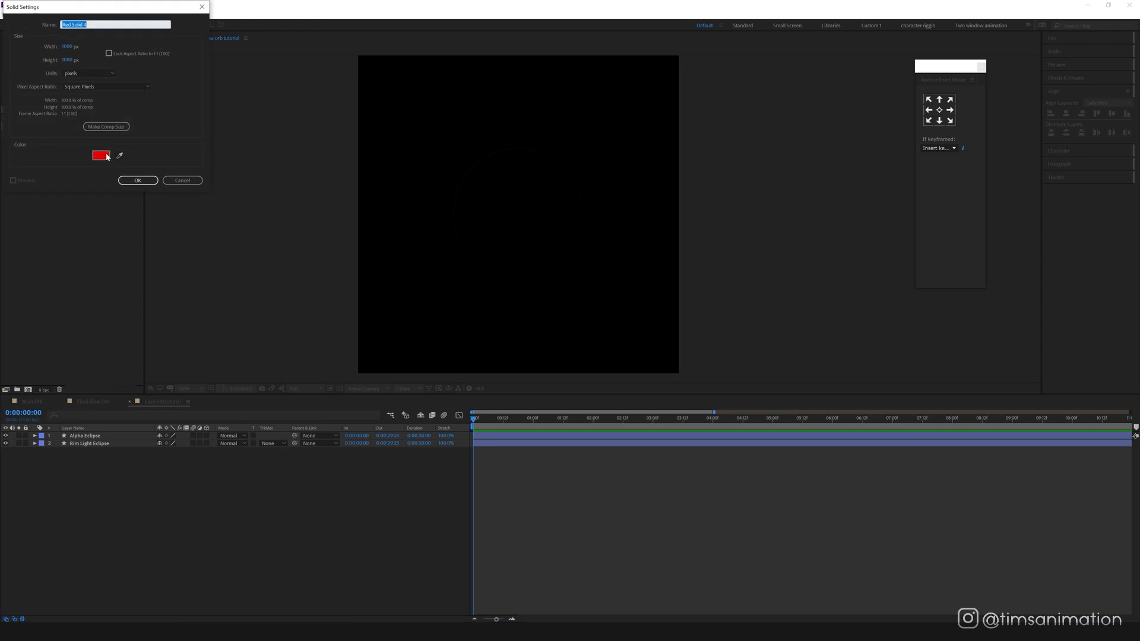
pyautogui.click(88, 25)
pyautogui.hotkey('ctrl', 'a')
pyautogui.write('Main Lava')
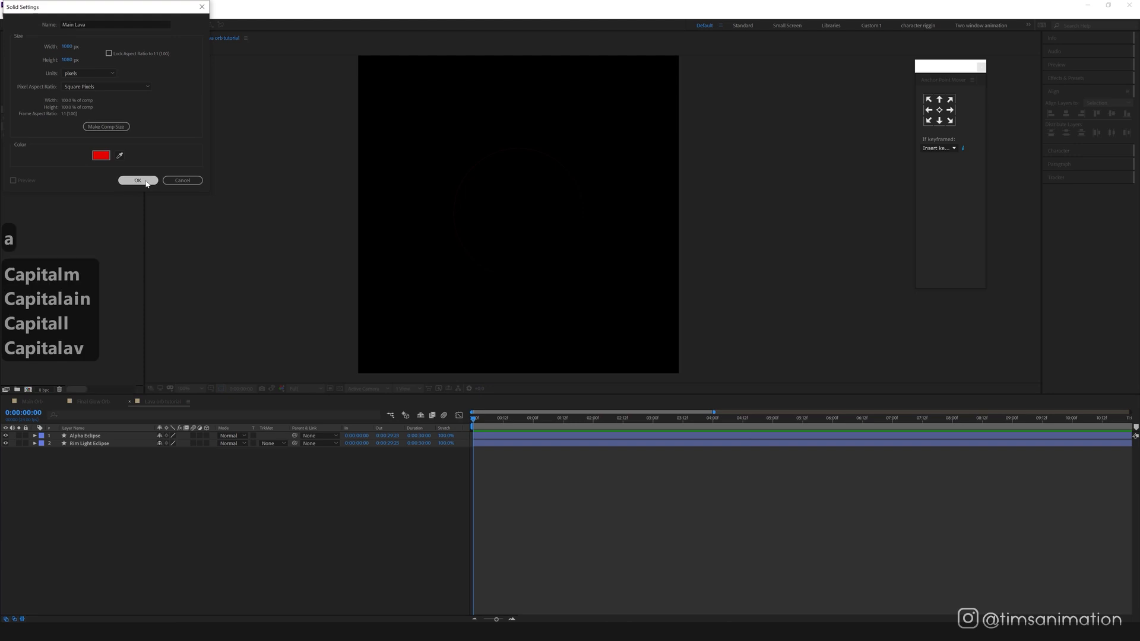
pyautogui.click(138, 181)
pyautogui.moveTo(83, 436); pyautogui.dragTo(87, 450)
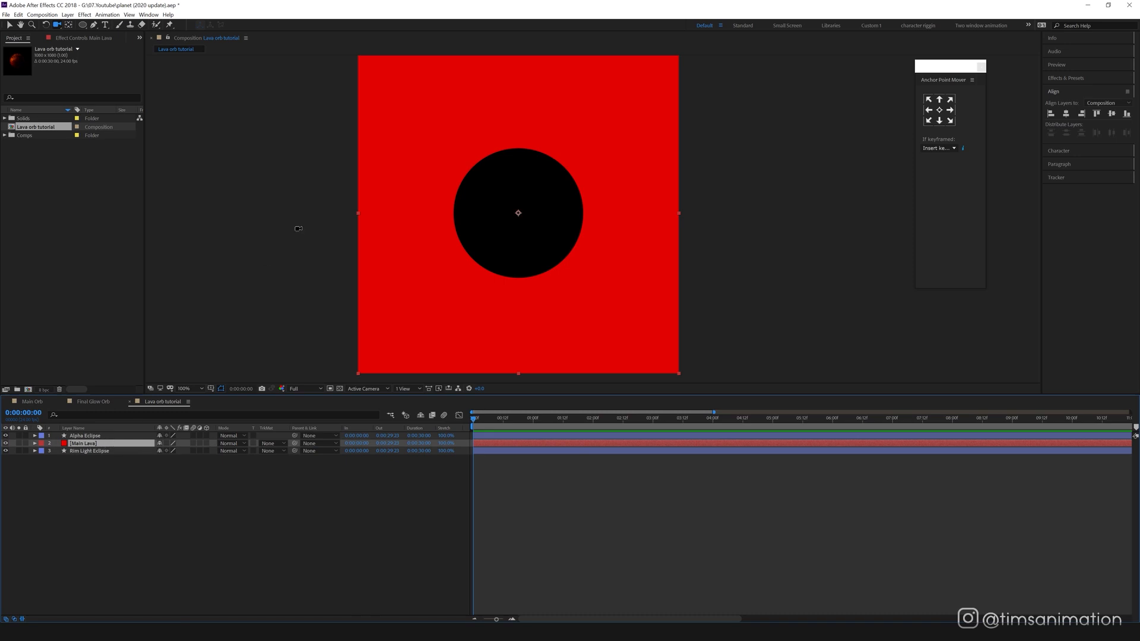
# Step: Draw a circular mask slightly smaller than the orb on the Main Lava solid and shift the layer up and left inside the black circle
pyautogui.click(83, 25)
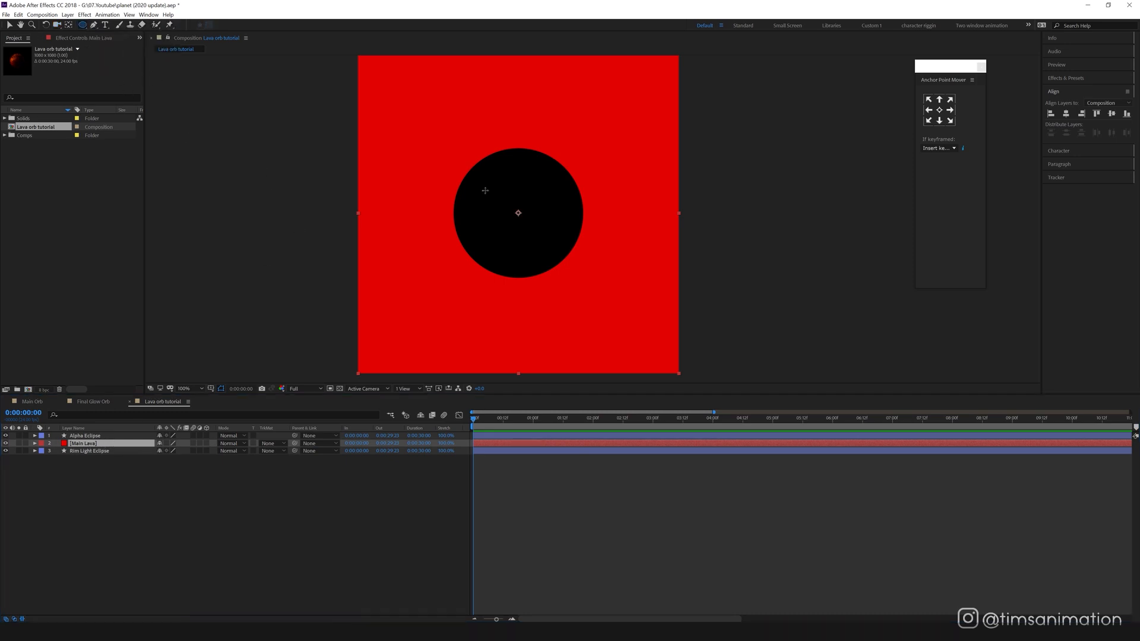
pyautogui.moveTo(474, 177)
pyautogui.mouseDown()
pyautogui.moveTo(592, 295)
pyautogui.moveTo(568, 275)
pyautogui.moveTo(575, 284)
pyautogui.mouseUp()
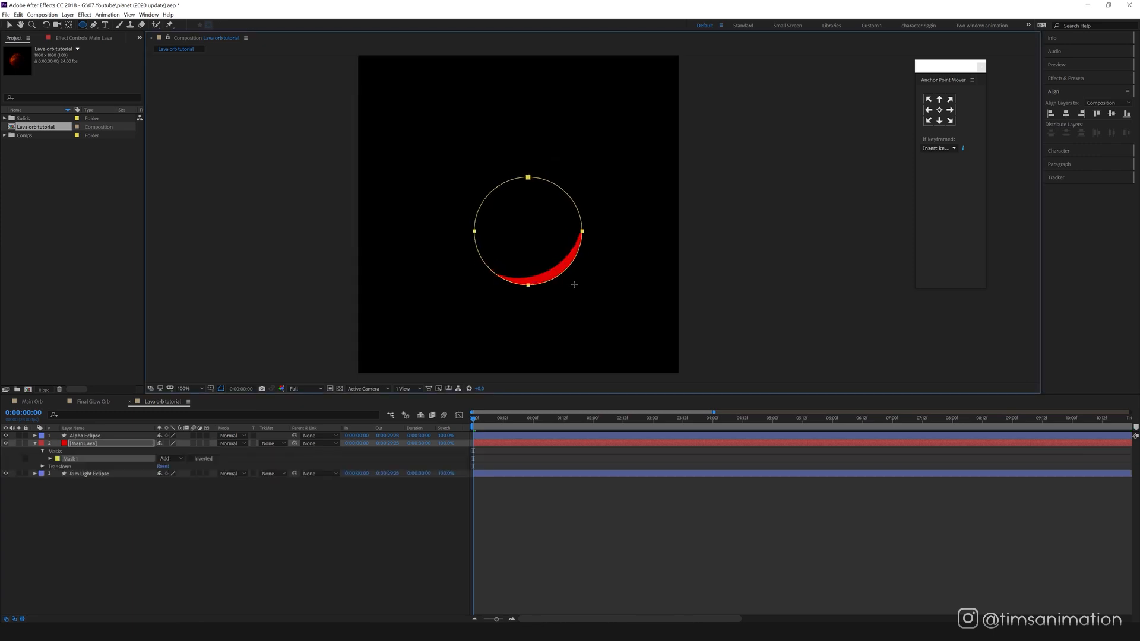
pyautogui.click(9, 25)
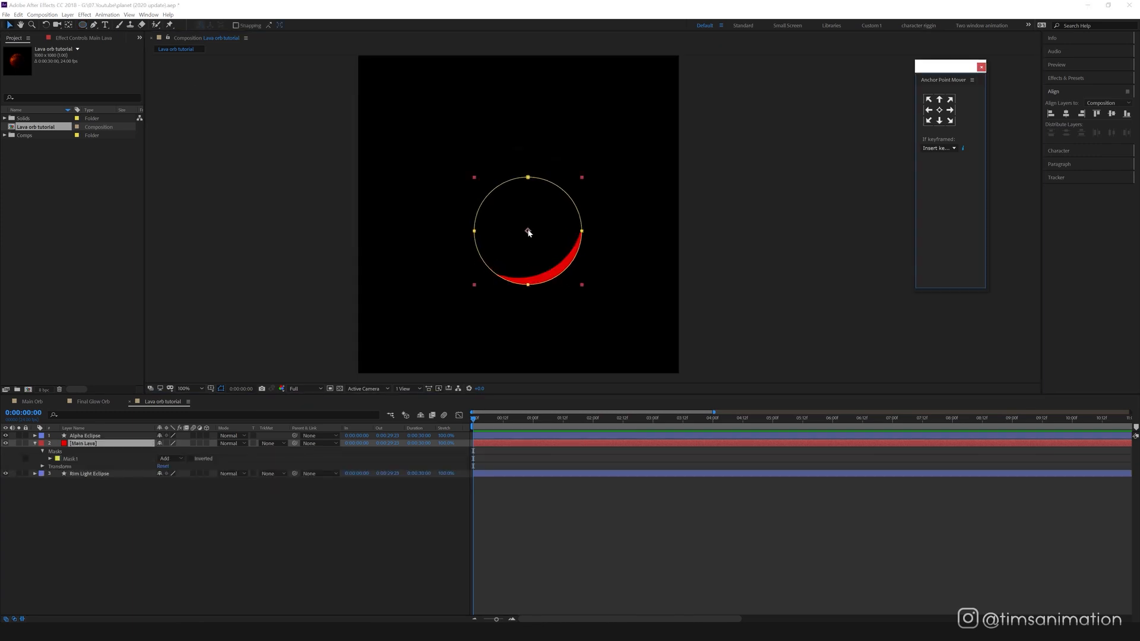
pyautogui.moveTo(528, 231); pyautogui.dragTo(523, 223)
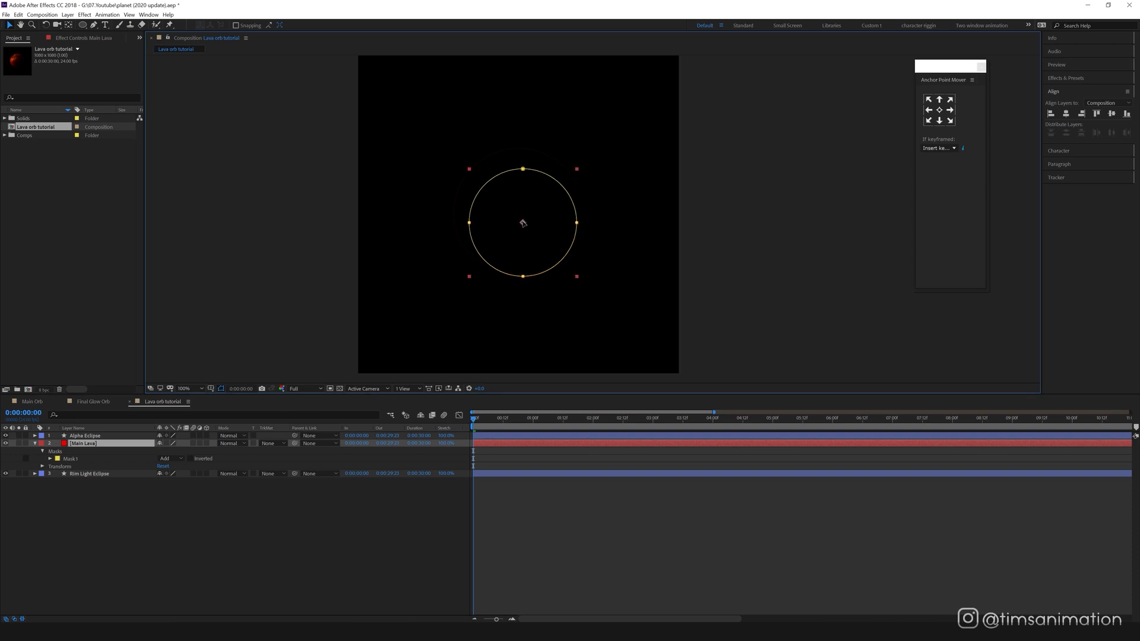
# Step: Feather the Main Lava mask heavily and set the layer's track matte to Alpha Matte "Alpha Eclipse"
pyautogui.click(50, 459)
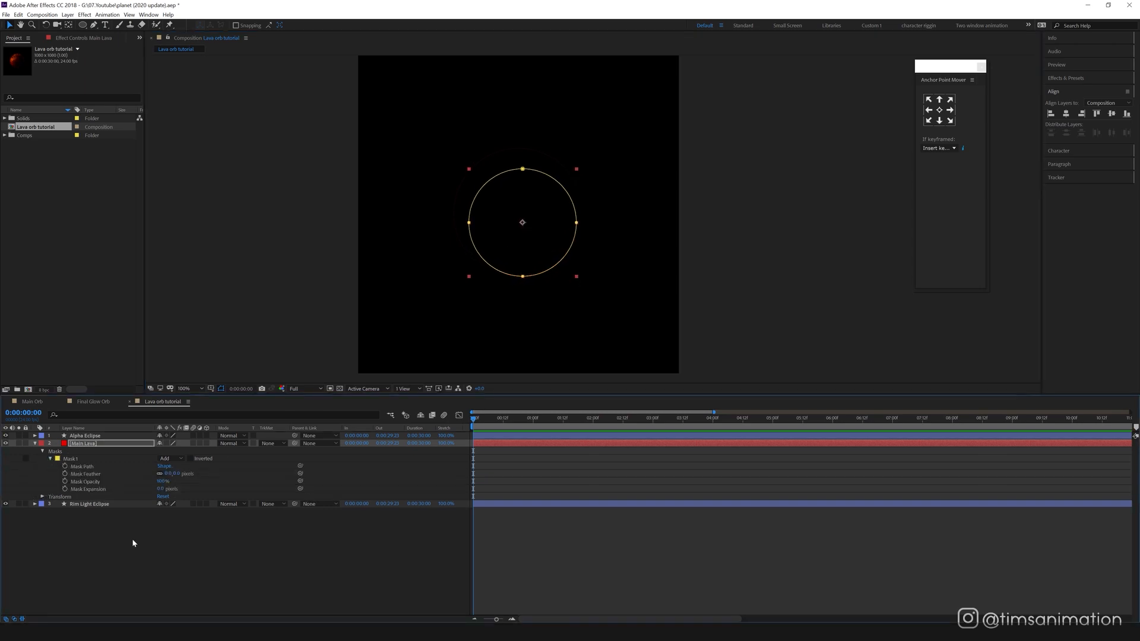
pyautogui.moveTo(177, 475); pyautogui.dragTo(267, 484)
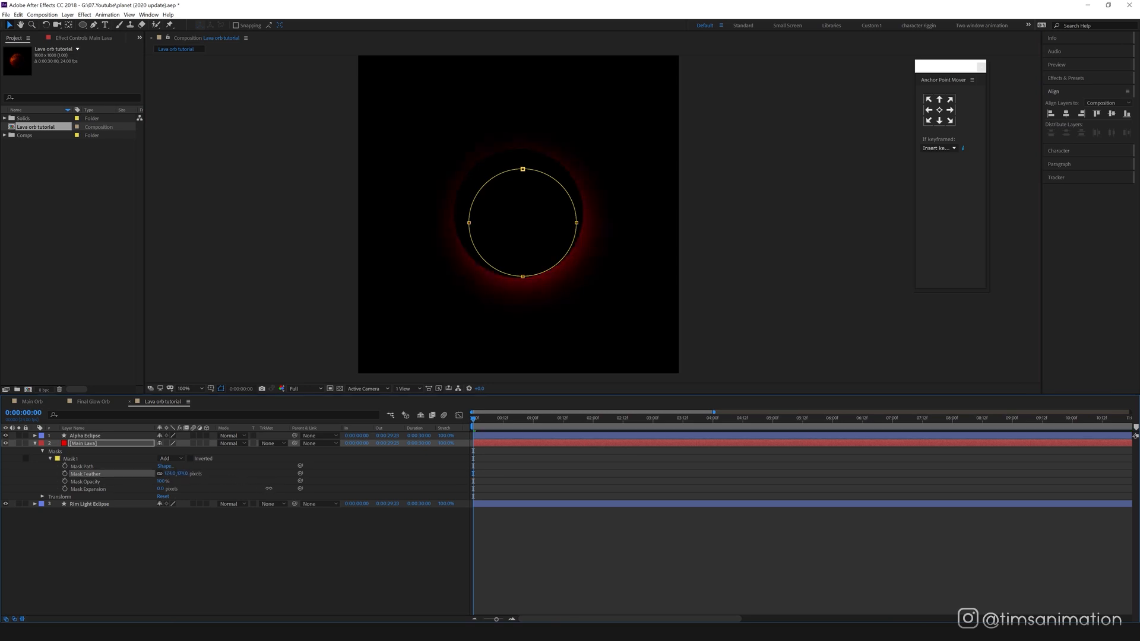
pyautogui.moveTo(268, 489); pyautogui.dragTo(277, 489)
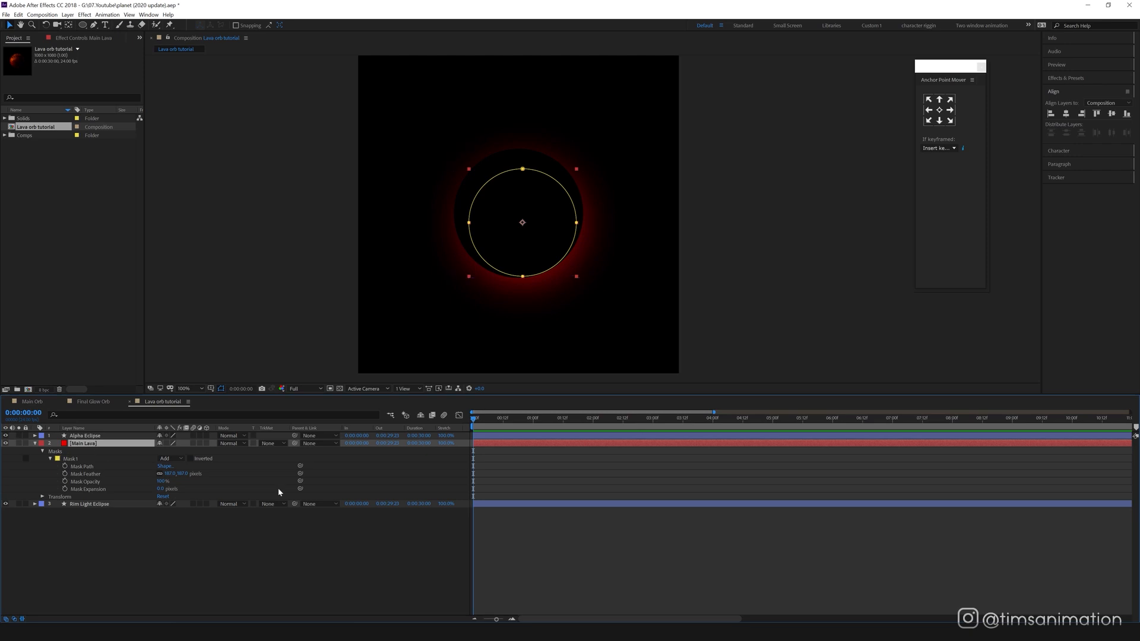
pyautogui.click(274, 443)
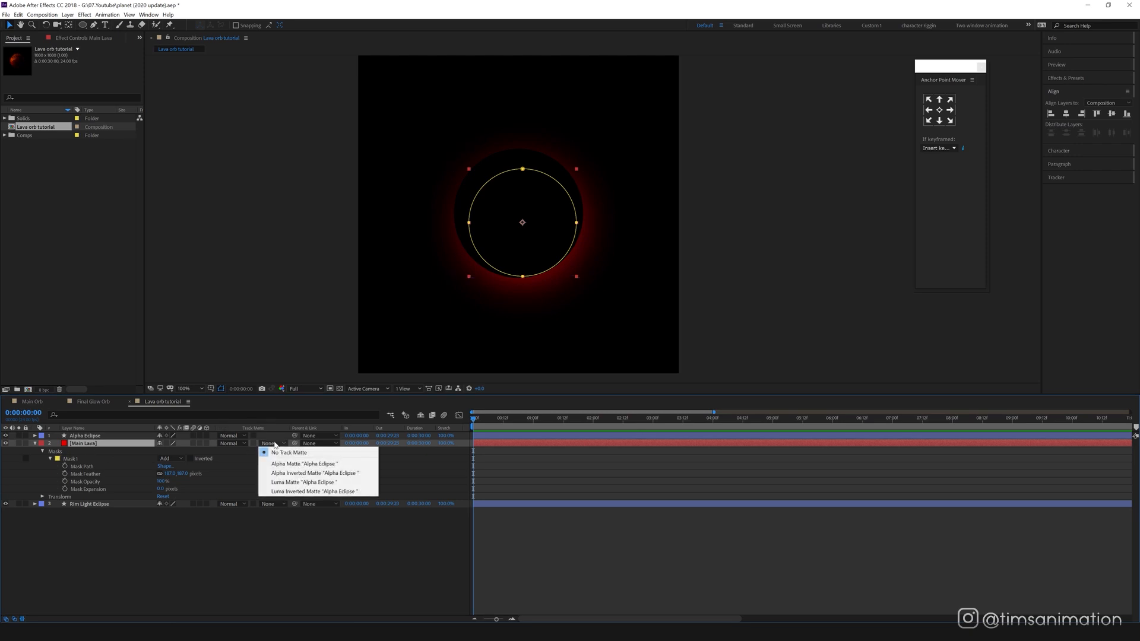
pyautogui.click(310, 465)
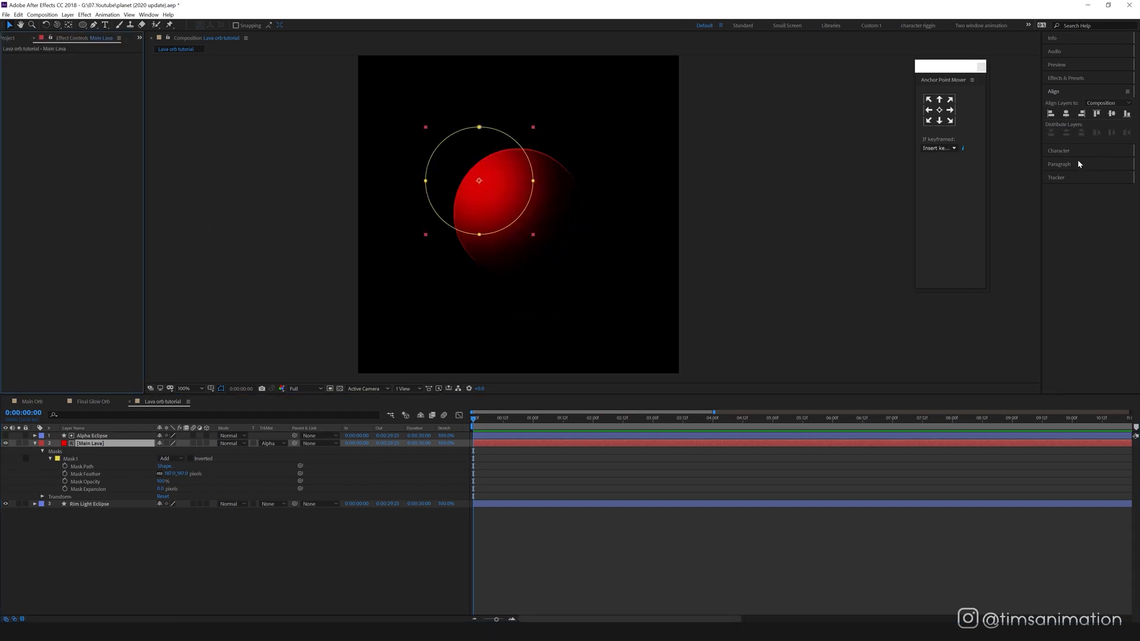
# Step: Apply the Turbulent Displace effect to the Main Lava layer and set its displacement type to Turbulent Smoother
pyautogui.click(1066, 77)
pyautogui.click(1072, 90)
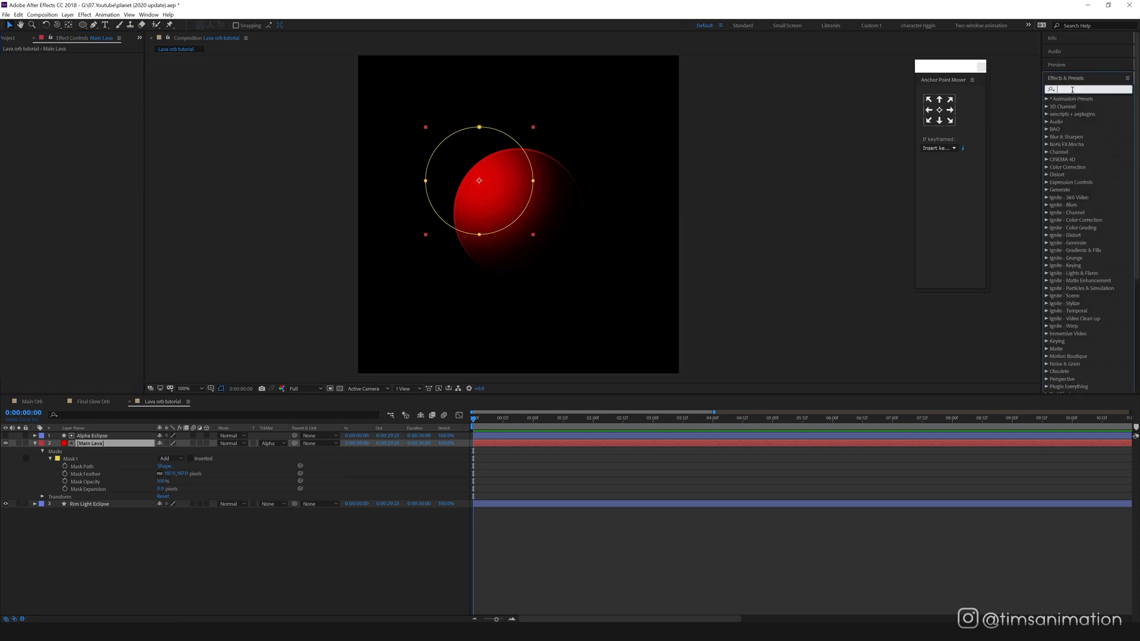
pyautogui.write('turbulen')
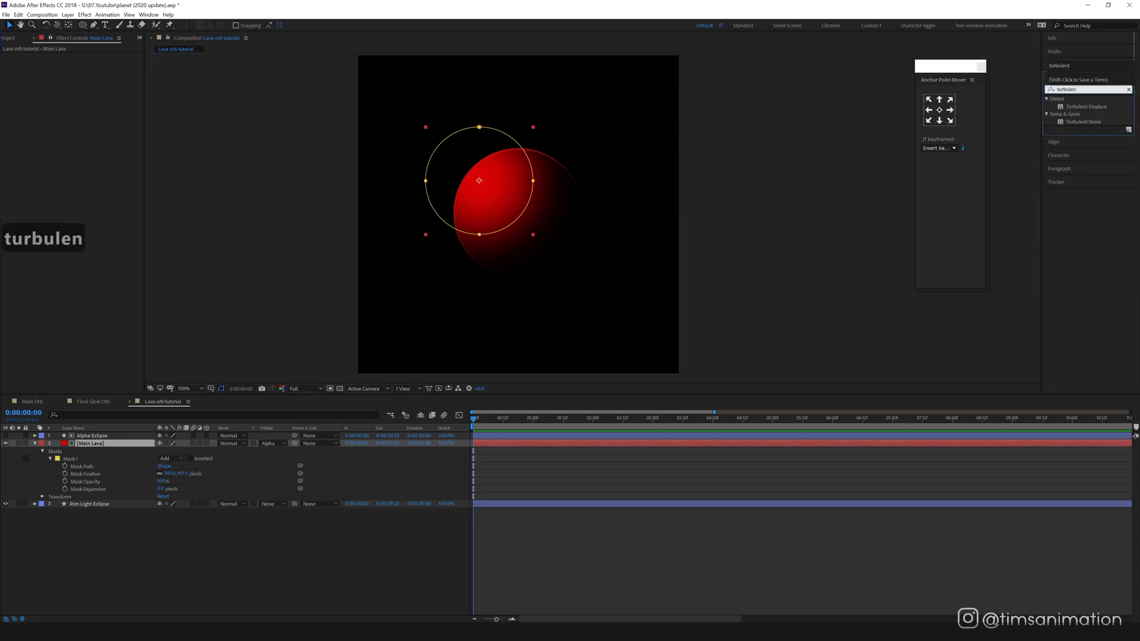
pyautogui.moveTo(1096, 107); pyautogui.dragTo(100, 442)
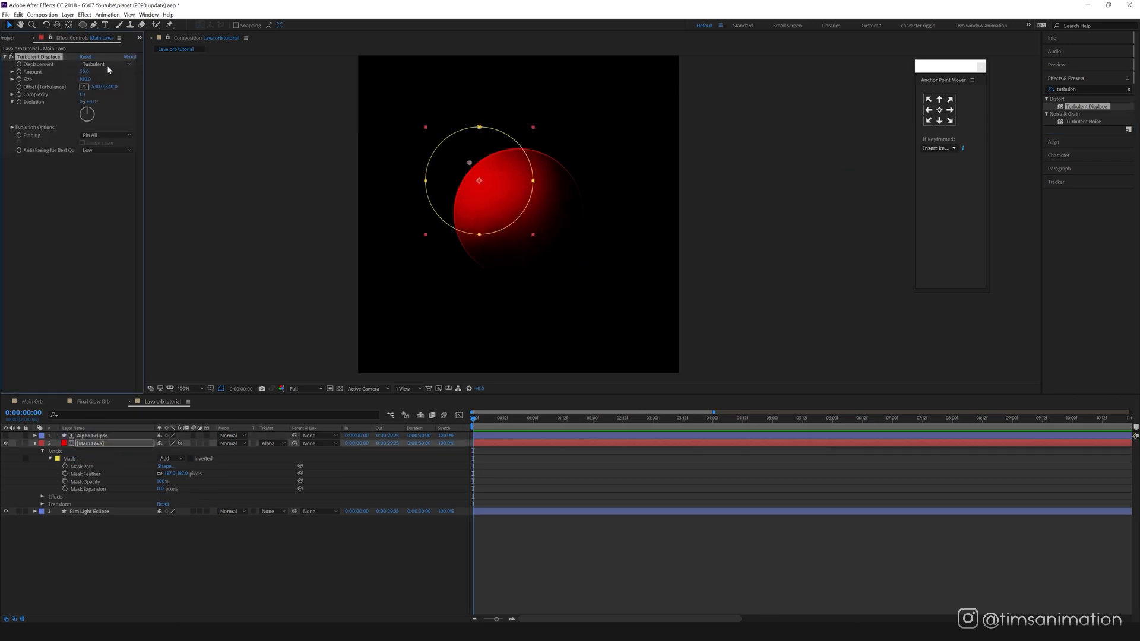
pyautogui.click(108, 66)
pyautogui.click(142, 104)
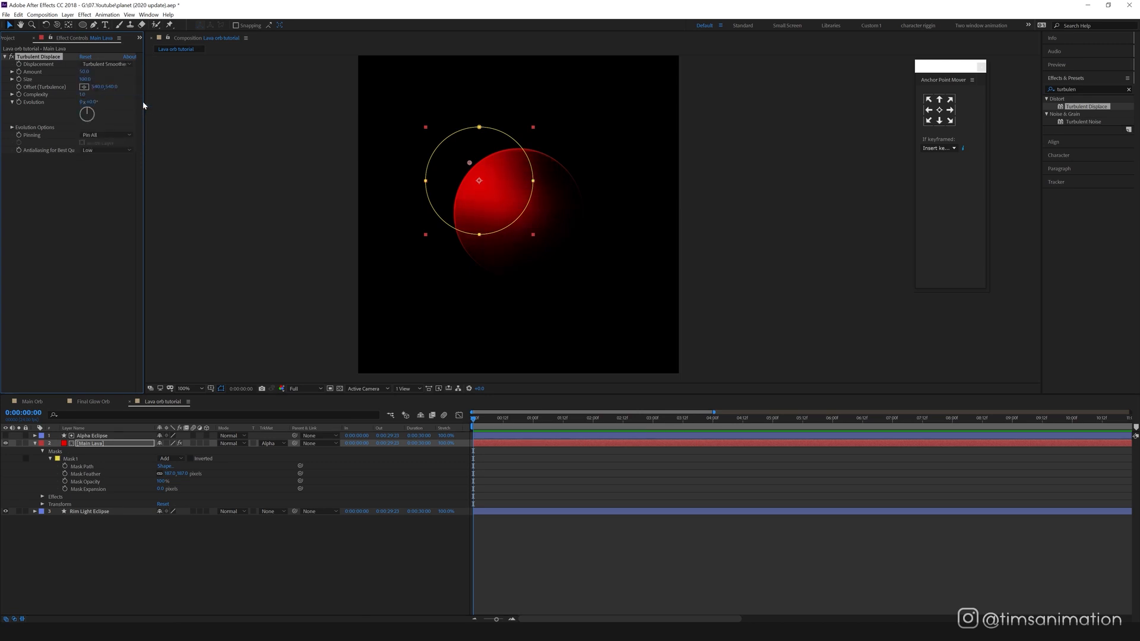
# Step: Set the Turbulent Displace amount to 145, size to 75 and complexity to 10
pyautogui.click(84, 71)
pyautogui.write('145')
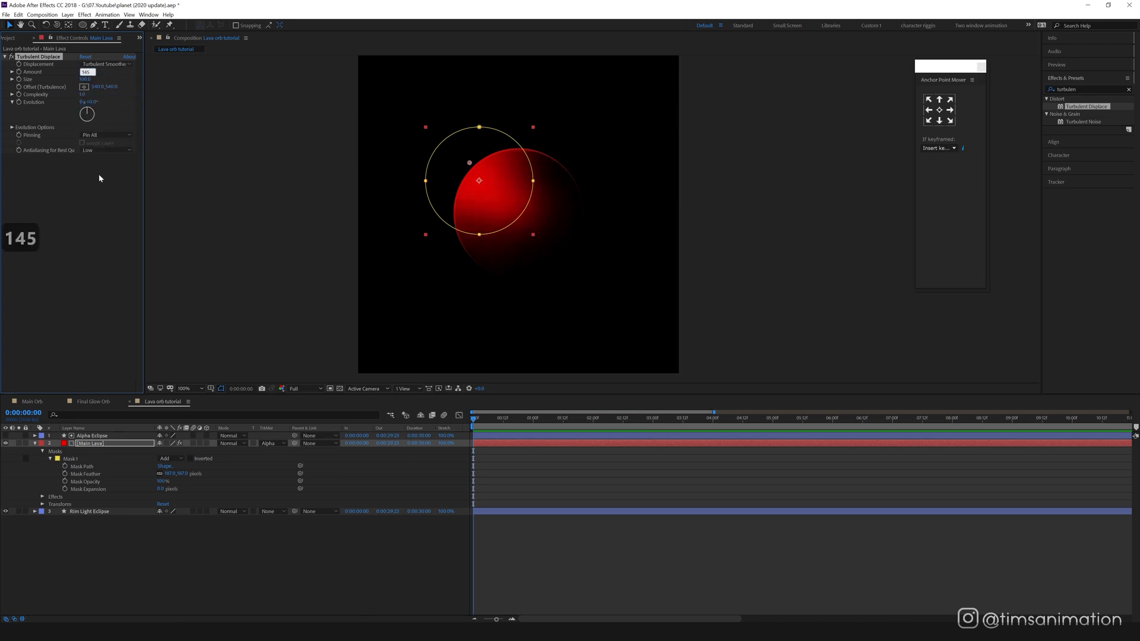
pyautogui.press('Tab')
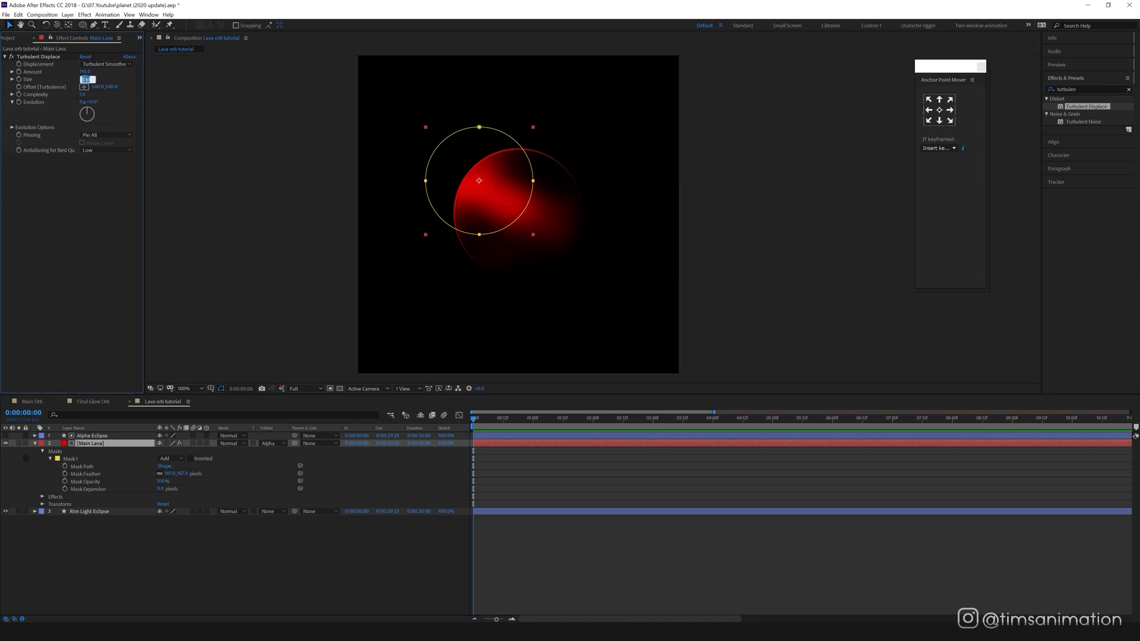
pyautogui.write('75')
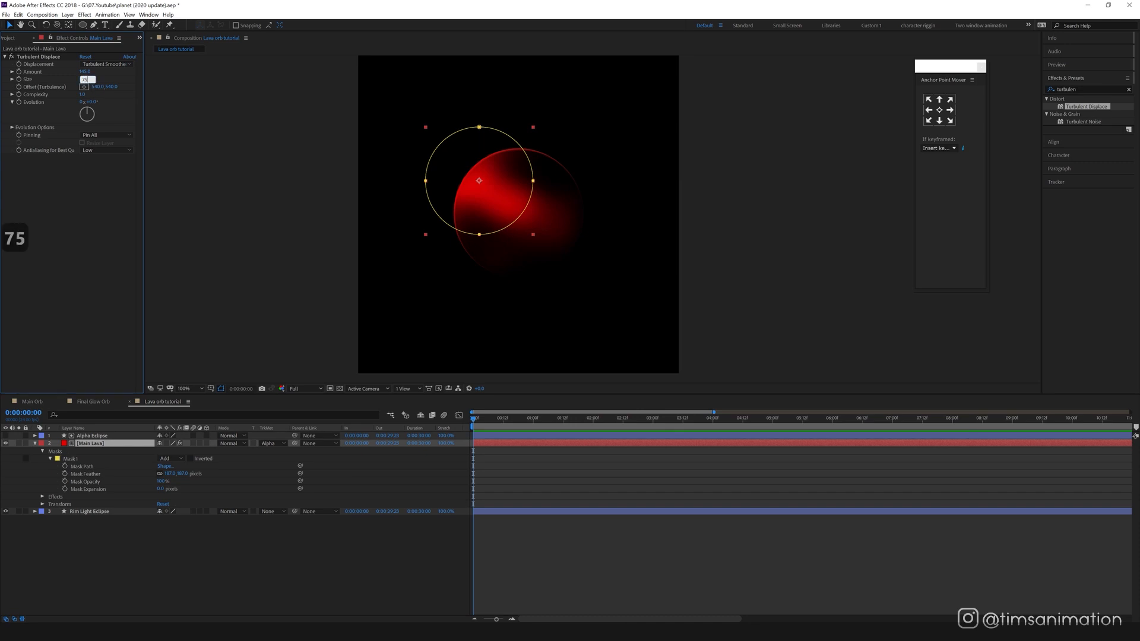
pyautogui.click(93, 219)
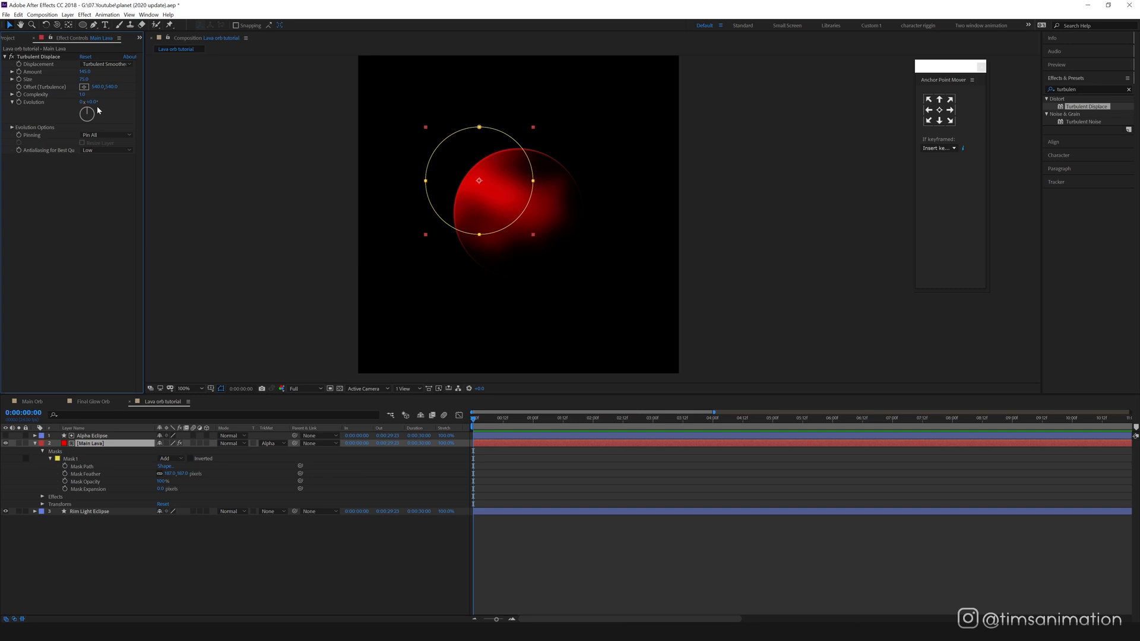
pyautogui.click(82, 95)
pyautogui.write('10')
pyautogui.press('Return')
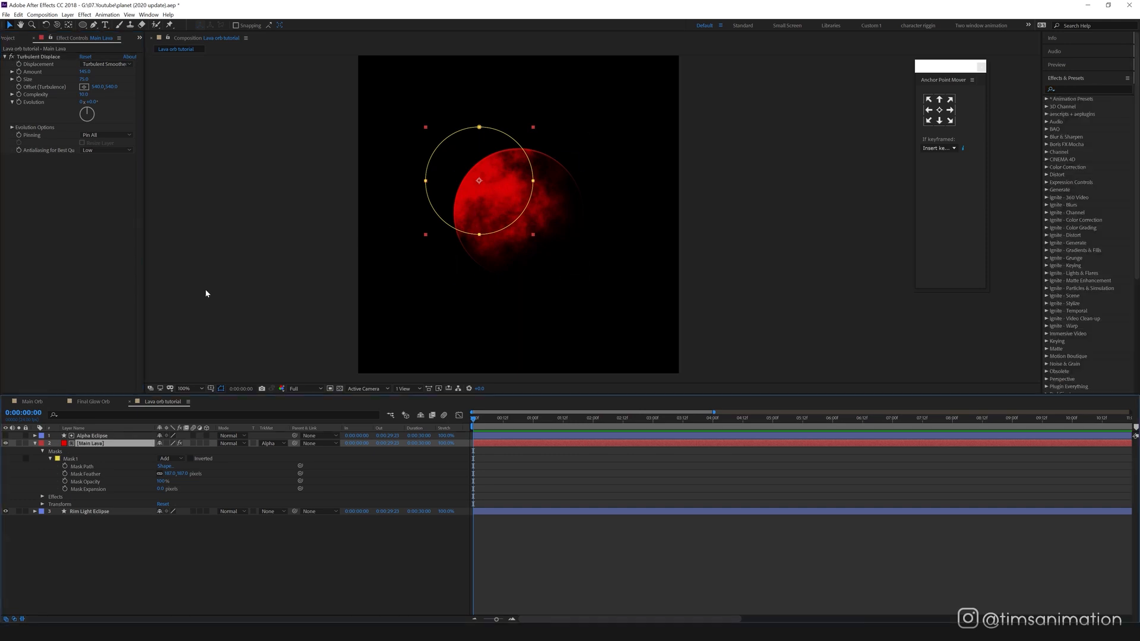
# Step: Find the Noise & Grain version of Fractal Noise and apply it to the Main Lava layer
pyautogui.click(1063, 88)
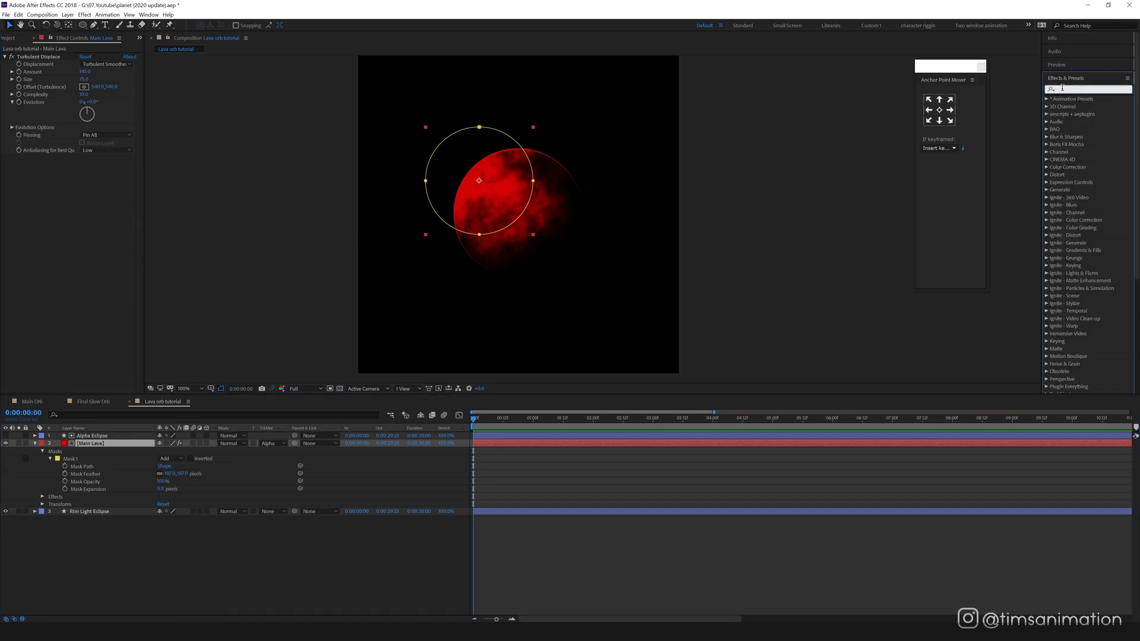
pyautogui.write('fractal')
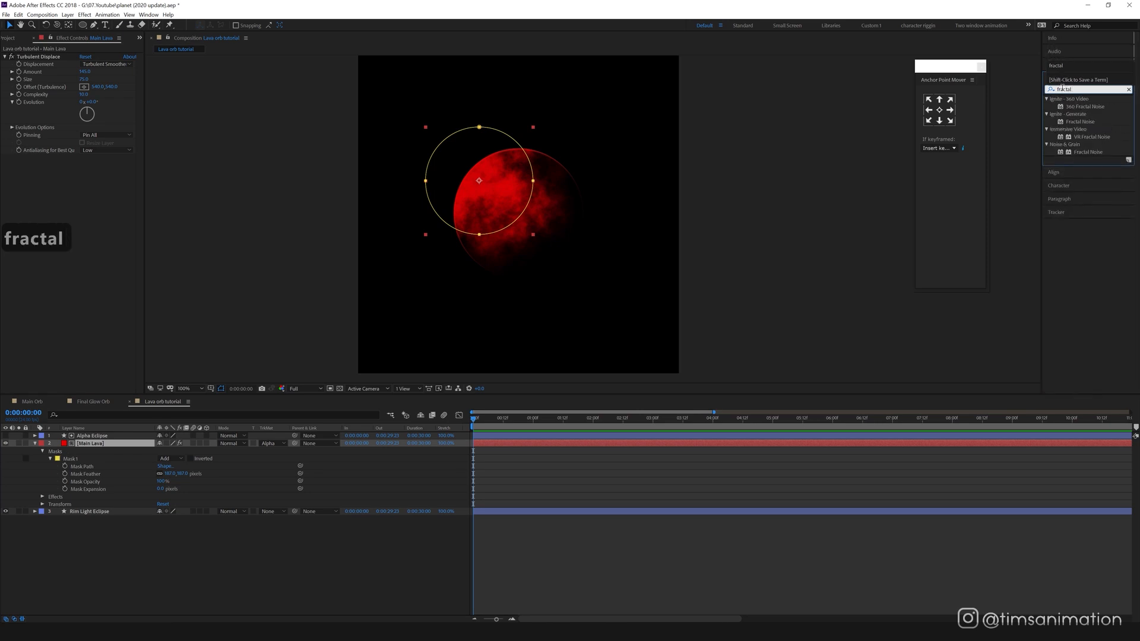
pyautogui.write(' noise')
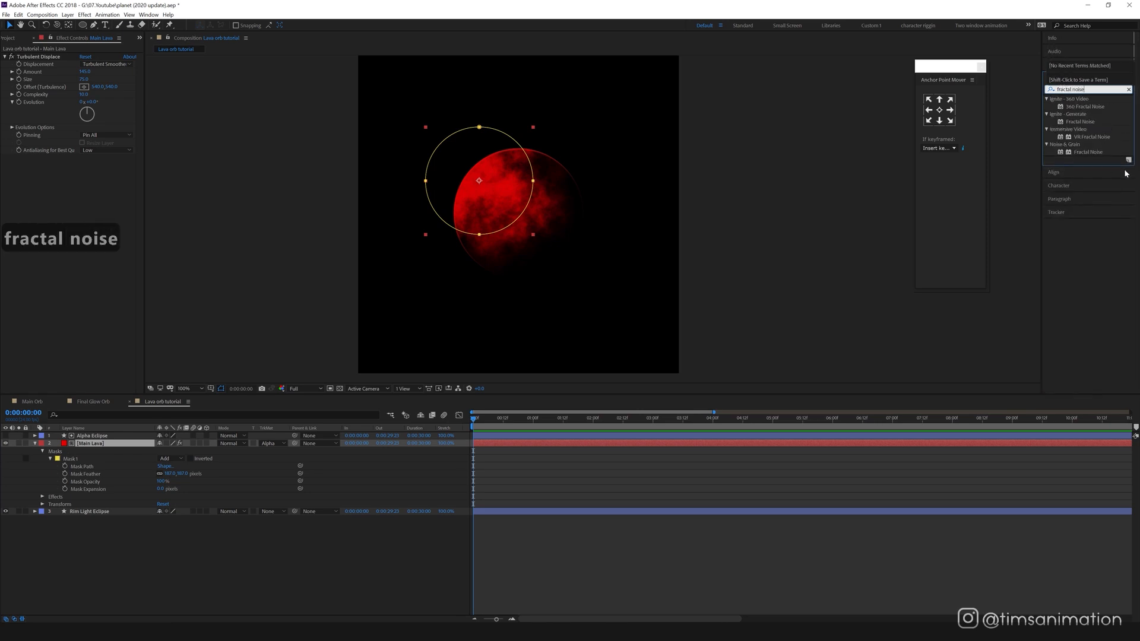
pyautogui.moveTo(1093, 153); pyautogui.dragTo(103, 445)
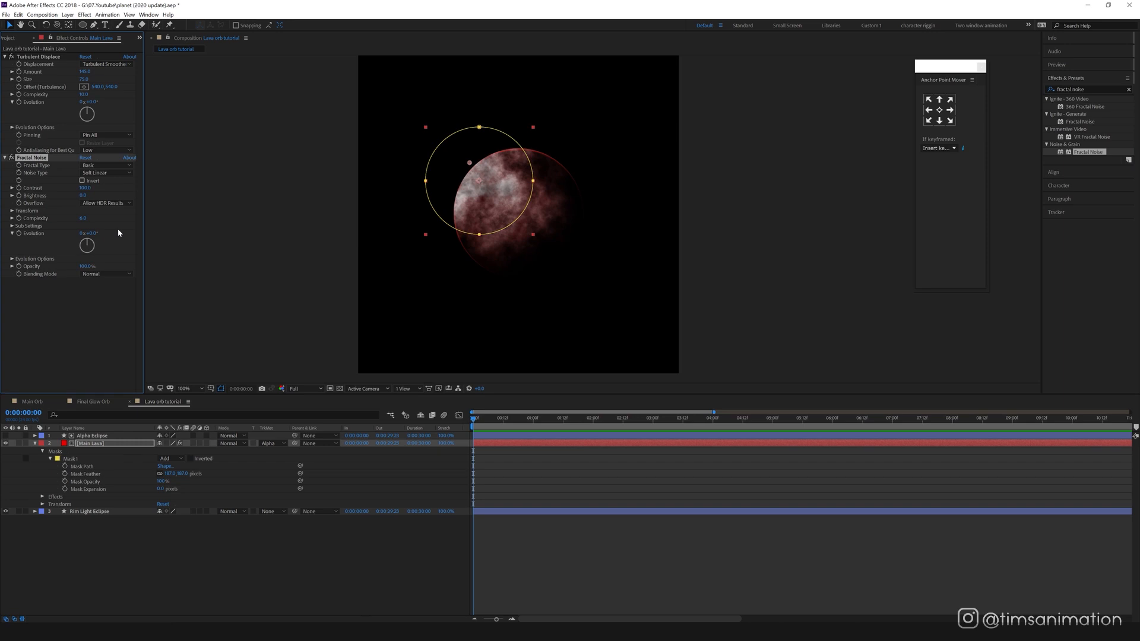
# Step: Set the Fractal Noise type to Swirly, invert the noise and lower its contrast to 99
pyautogui.click(95, 166)
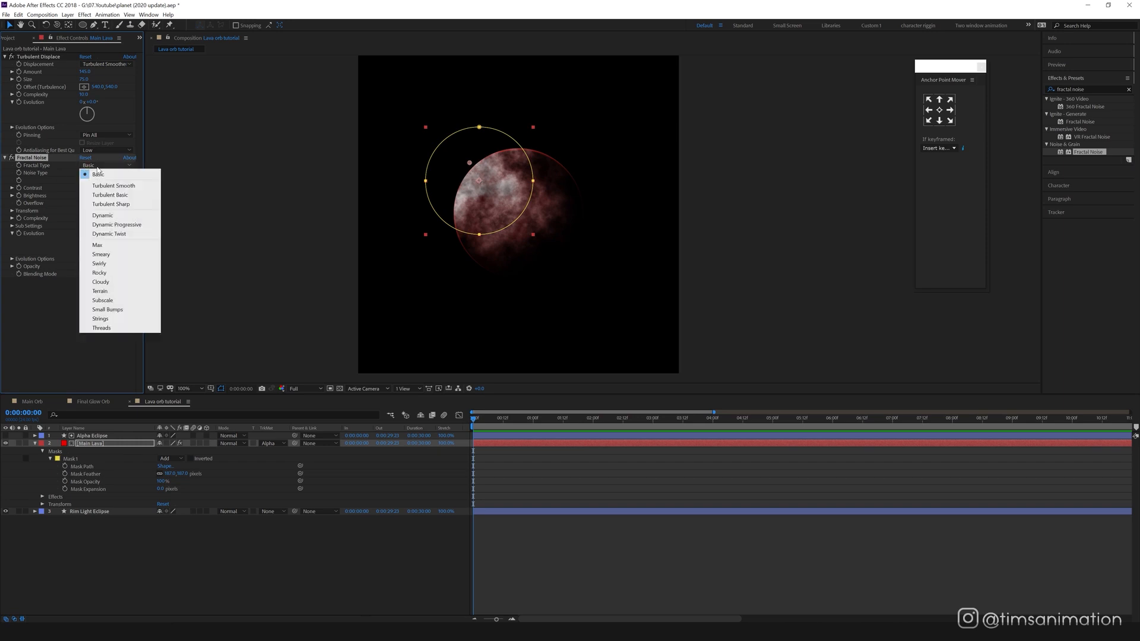
pyautogui.click(126, 262)
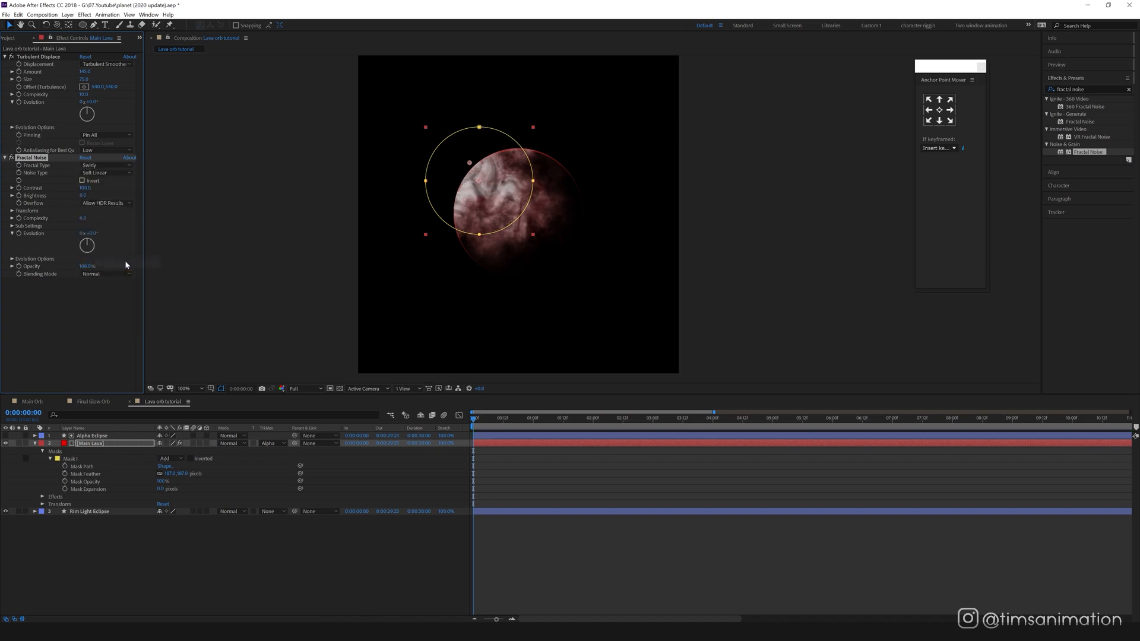
pyautogui.click(82, 180)
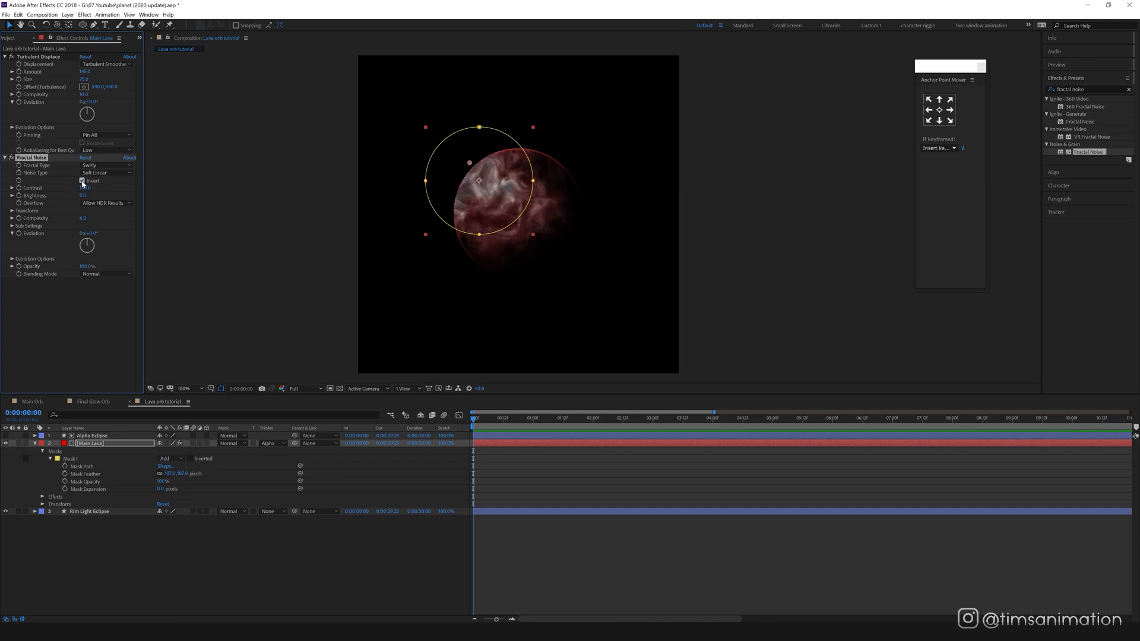
pyautogui.moveTo(84, 187); pyautogui.dragTo(94, 196)
pyautogui.click(127, 444)
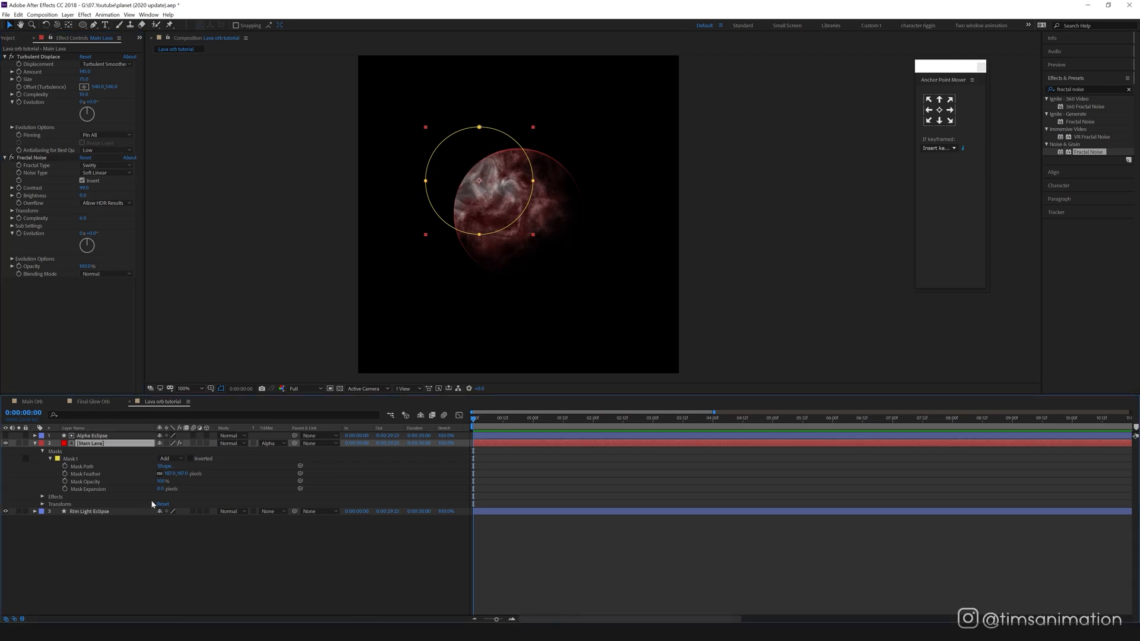
# Step: Move the Rim Light Eclipse layer above Alpha Eclipse and set its blending mode to Soft Light
pyautogui.click(82, 512)
pyautogui.moveTo(83, 515); pyautogui.dragTo(89, 432)
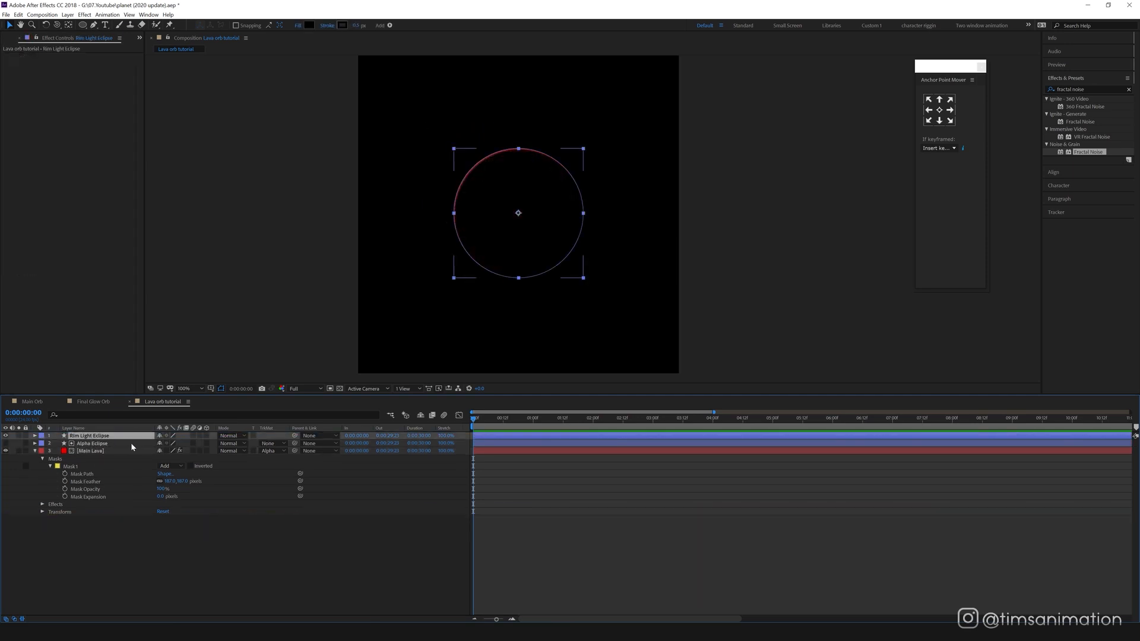
pyautogui.click(225, 444)
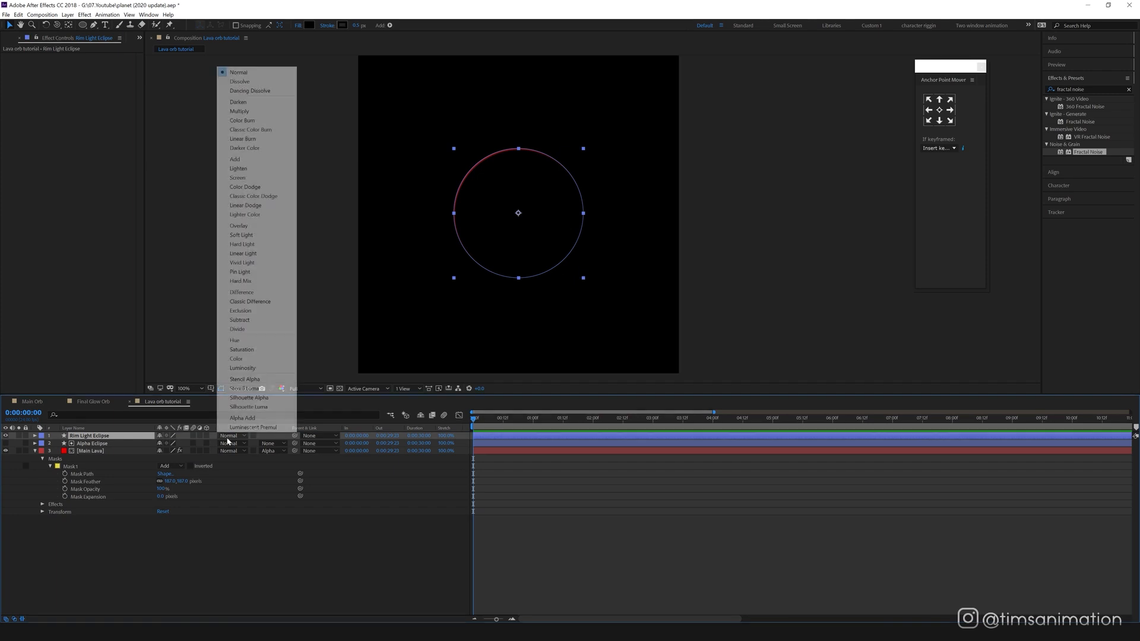
pyautogui.click(257, 237)
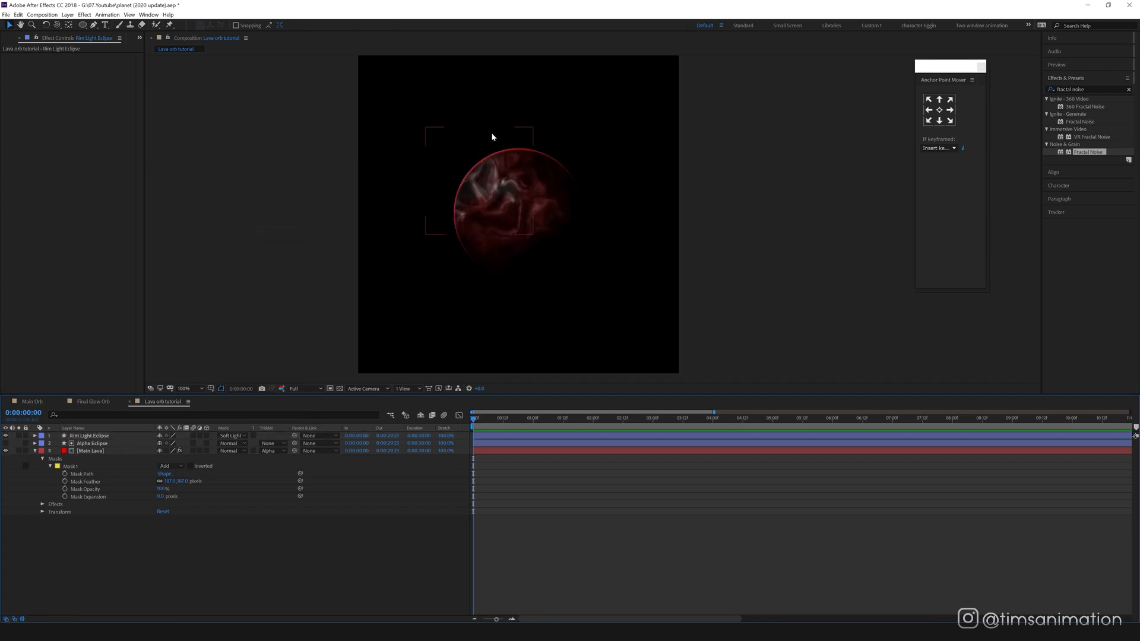
# Step: Apply the Colorama effect to the Main Lava layer
pyautogui.press('.')
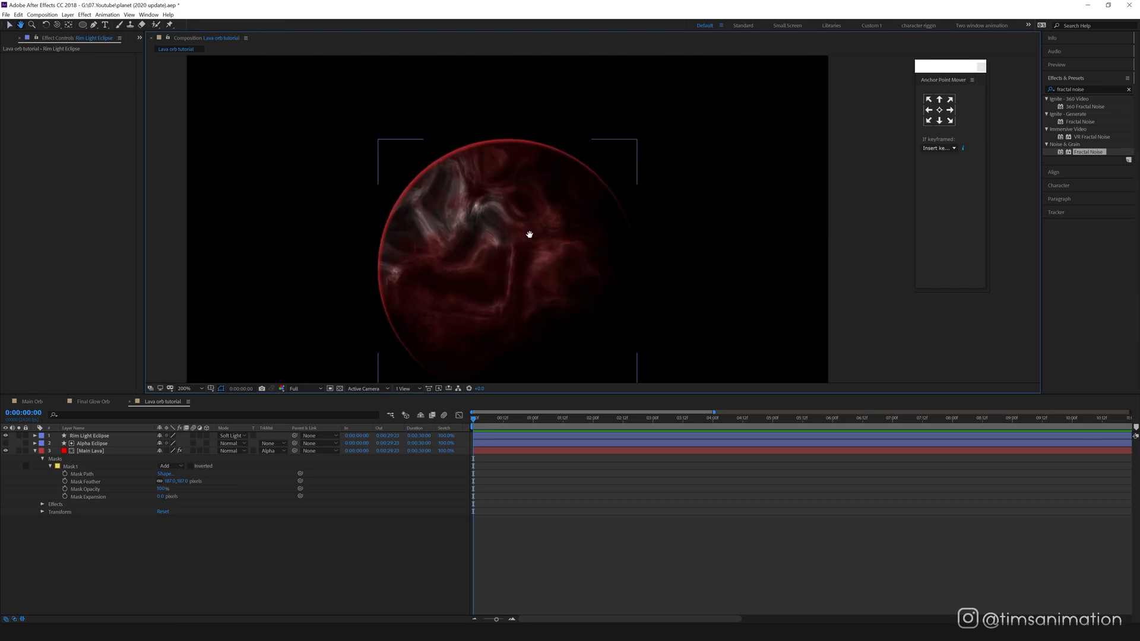
pyautogui.press('.')
pyautogui.moveTo(318, 172); pyautogui.dragTo(608, 132)
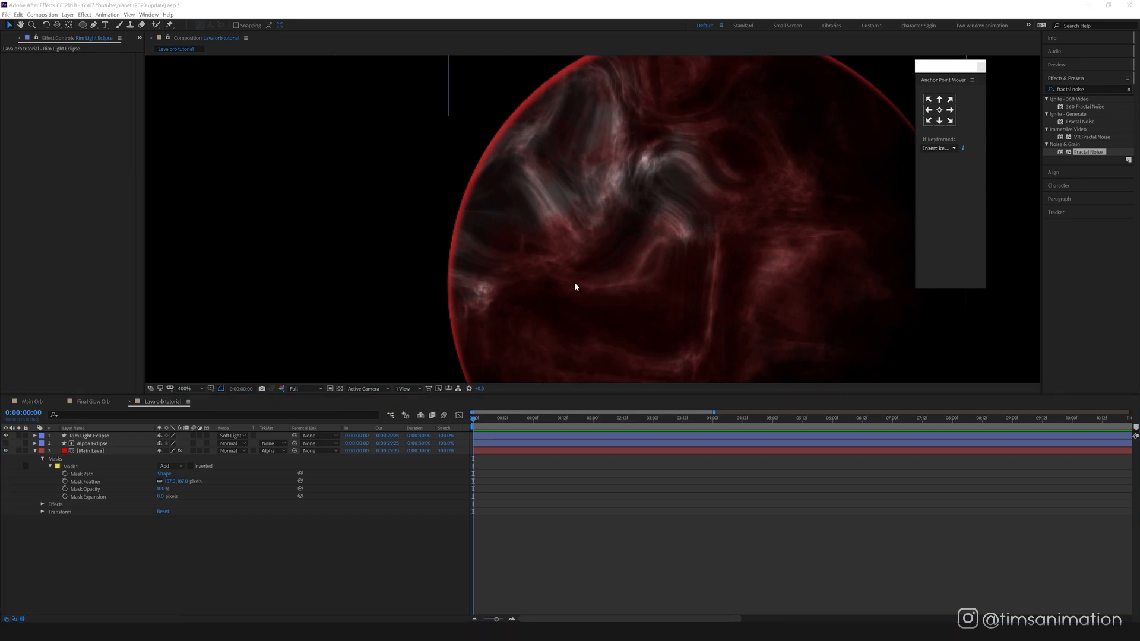
pyautogui.click(1074, 90)
pyautogui.write('colorama')
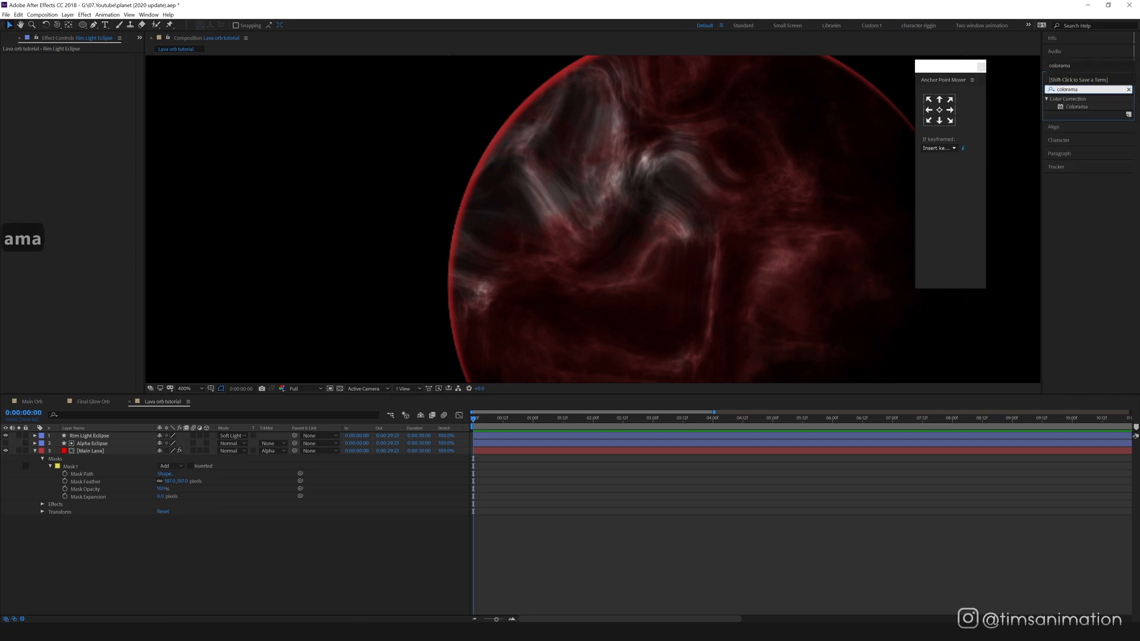
pyautogui.moveTo(1079, 111); pyautogui.dragTo(89, 451)
pyautogui.scroll(-2, 423, 268)
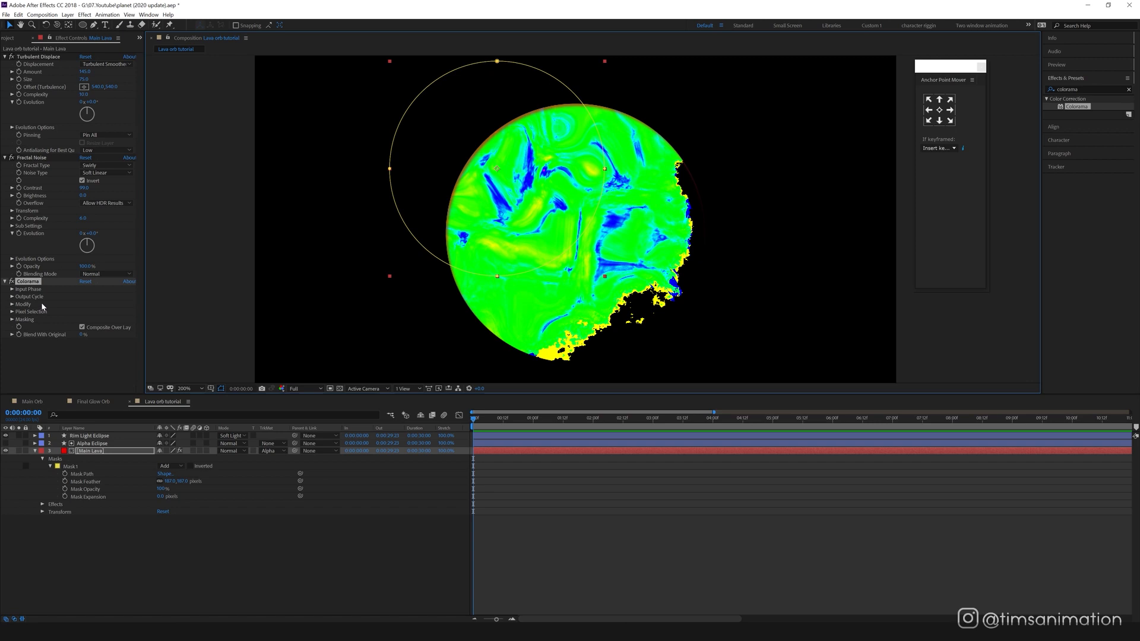
# Step: Choose the Ramp Red palette for Colorama's output cycle, then move its red stop to the wheel's lower left and its black stop to the right
pyautogui.click(12, 296)
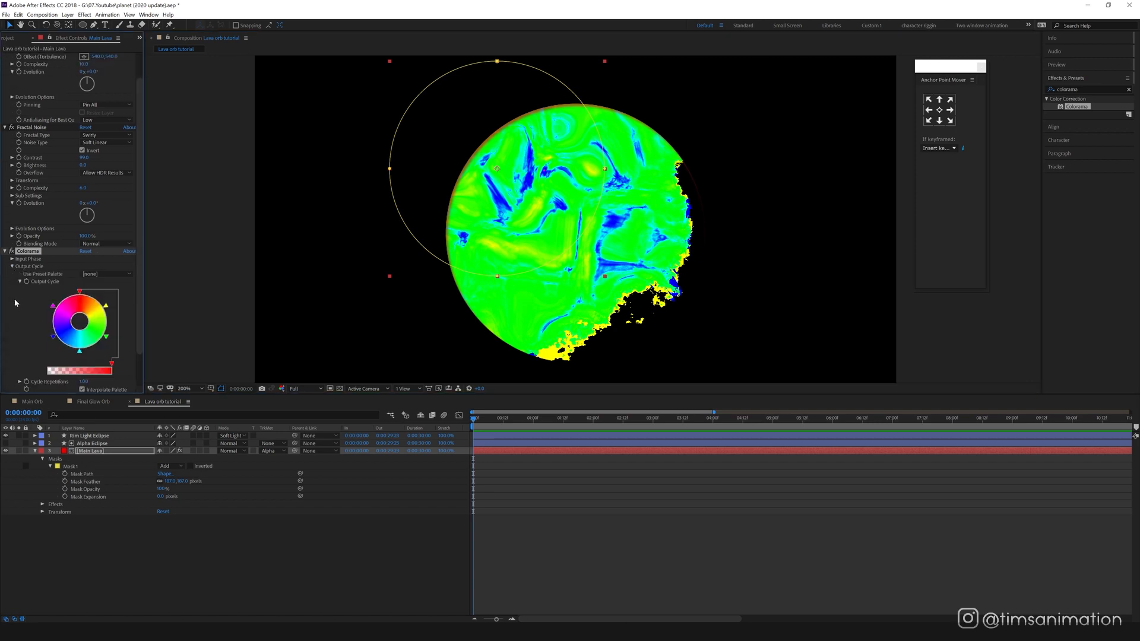
pyautogui.click(113, 274)
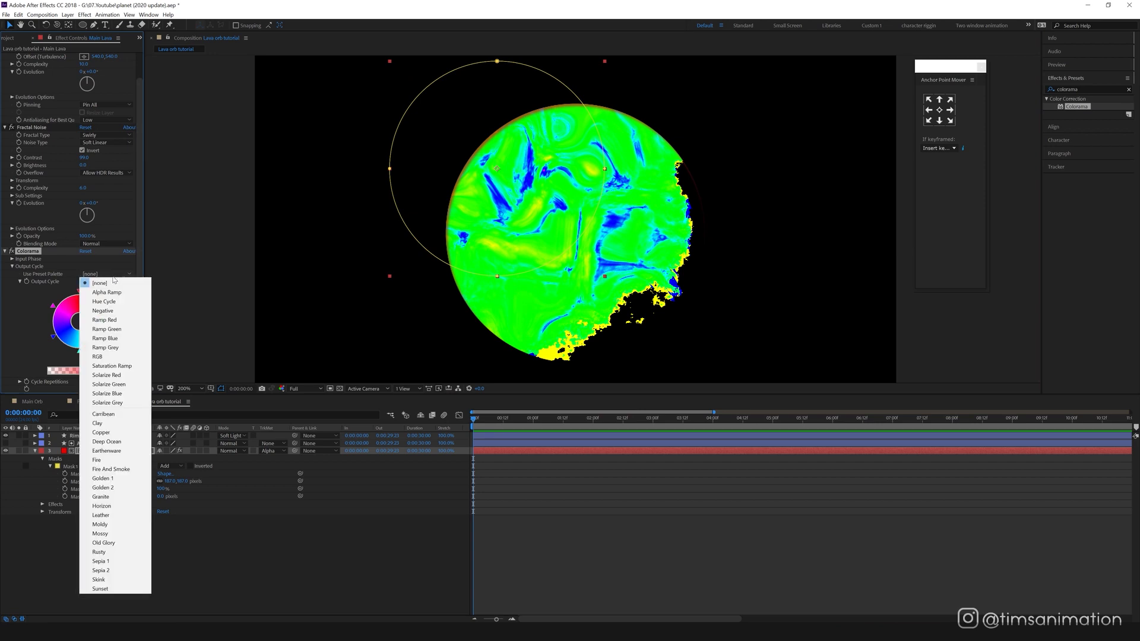
pyautogui.click(118, 320)
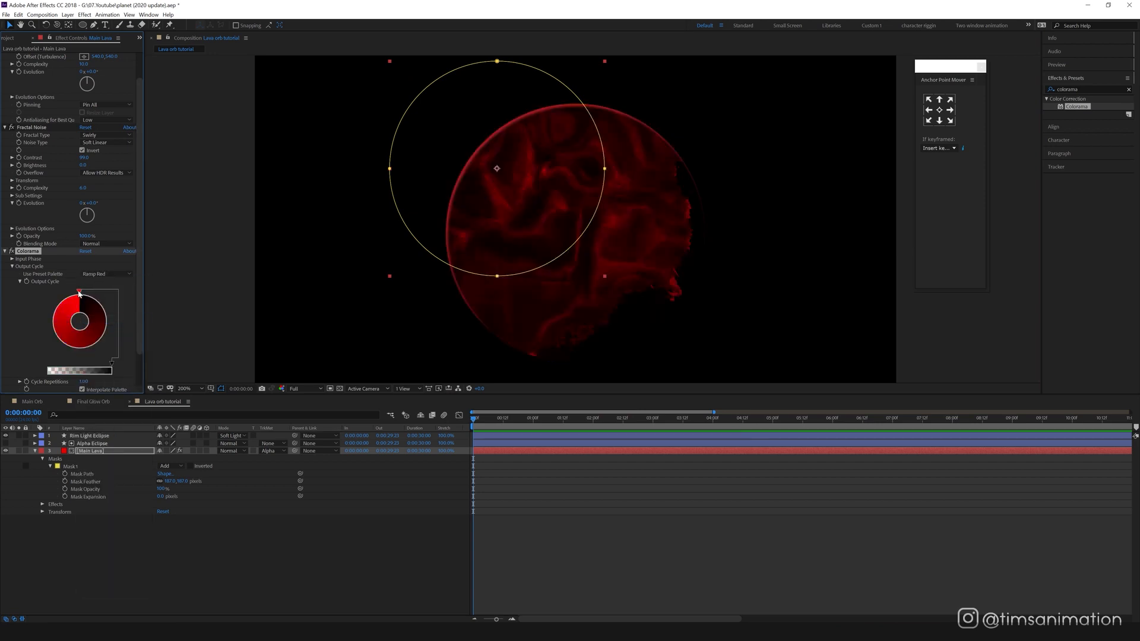
pyautogui.moveTo(81, 295); pyautogui.dragTo(69, 356)
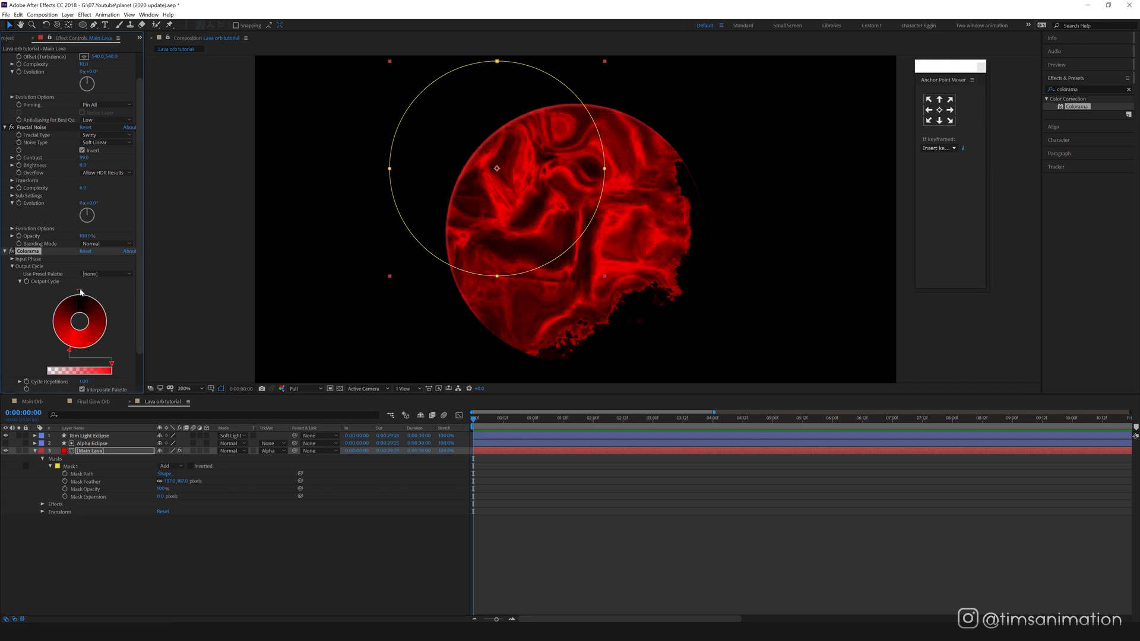
pyautogui.moveTo(80, 293); pyautogui.dragTo(114, 332)
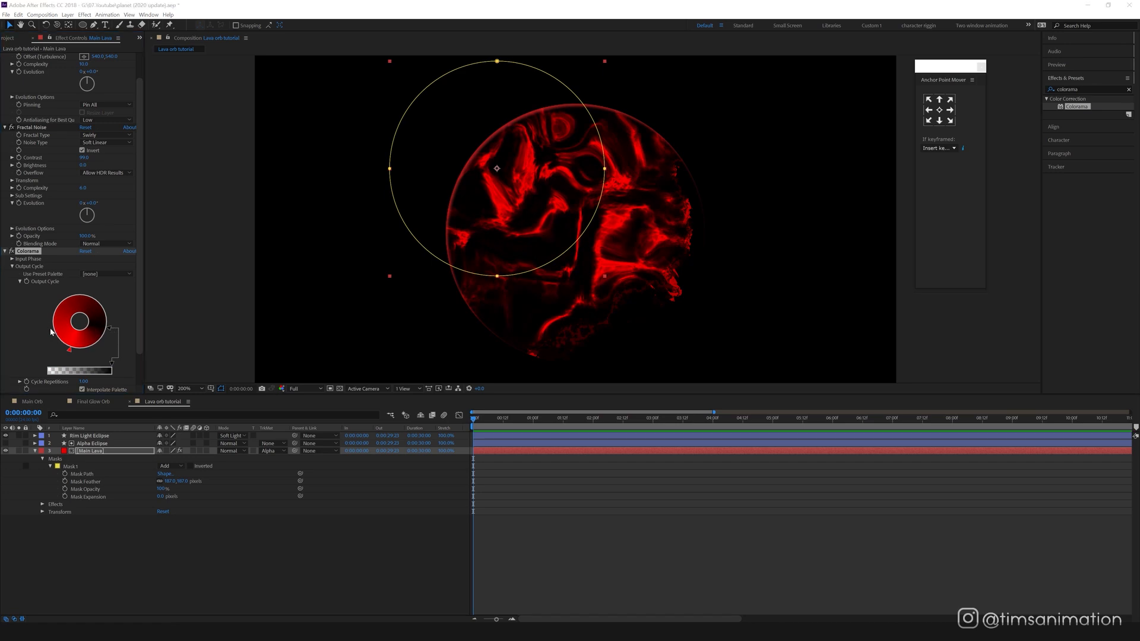
# Step: Add an orange stop to Colorama's output cycle, left of the red stop, and nudge the red stop slightly toward the wheel's bottom
pyautogui.click(51, 327)
pyautogui.click(25, 78)
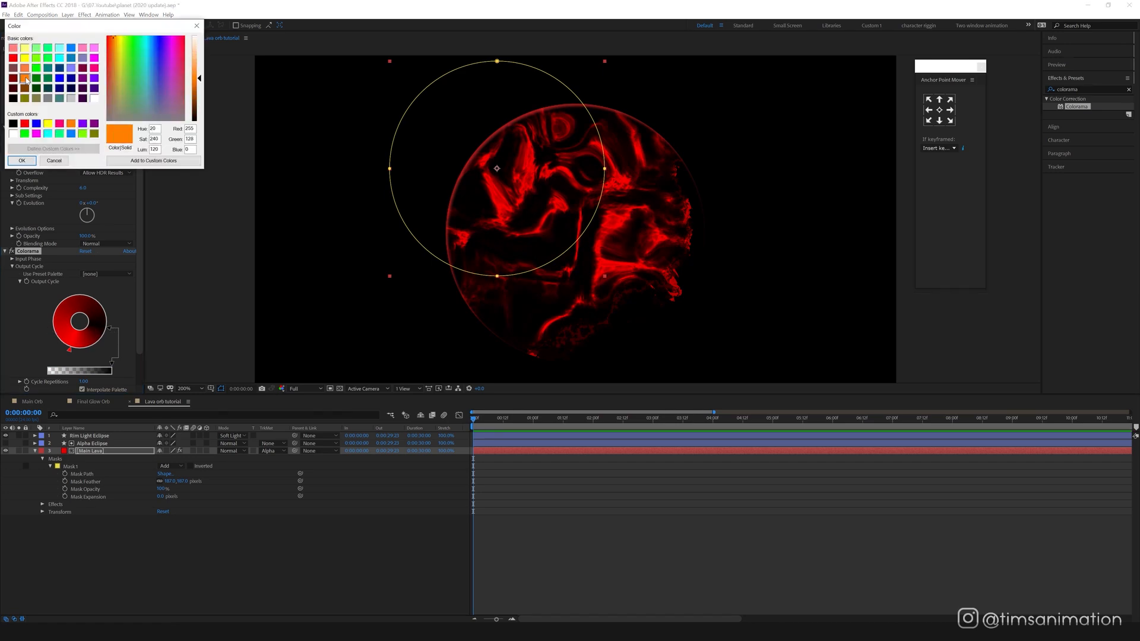
pyautogui.click(22, 160)
pyautogui.moveTo(70, 350); pyautogui.dragTo(111, 327)
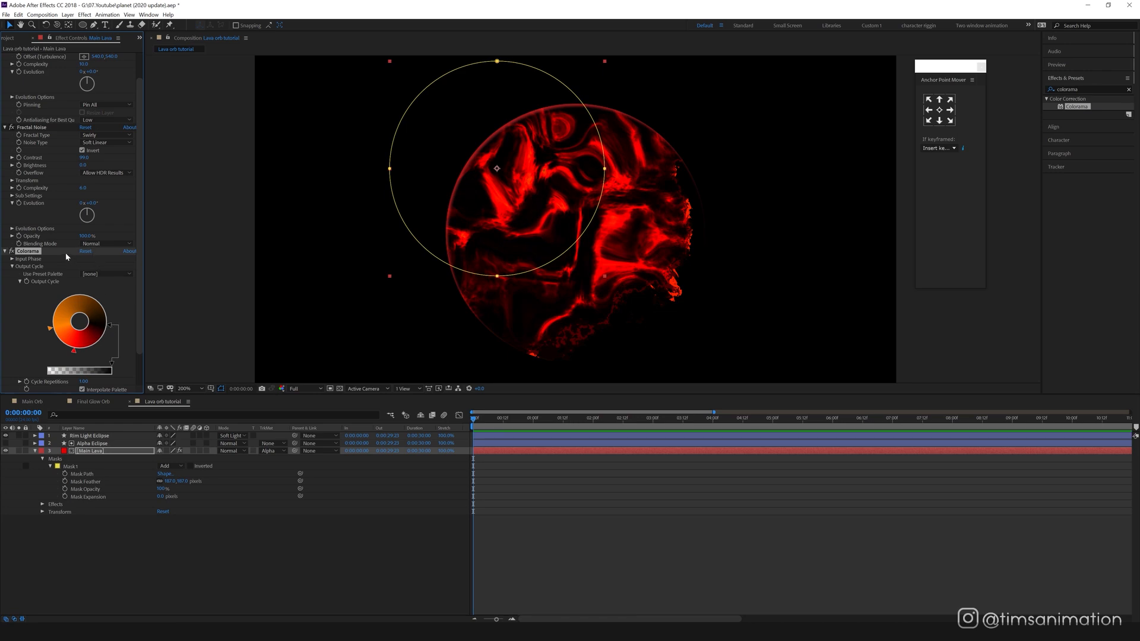
# Step: Try out a phase shift in Colorama's input phase and bring it back close to zero
pyautogui.click(12, 259)
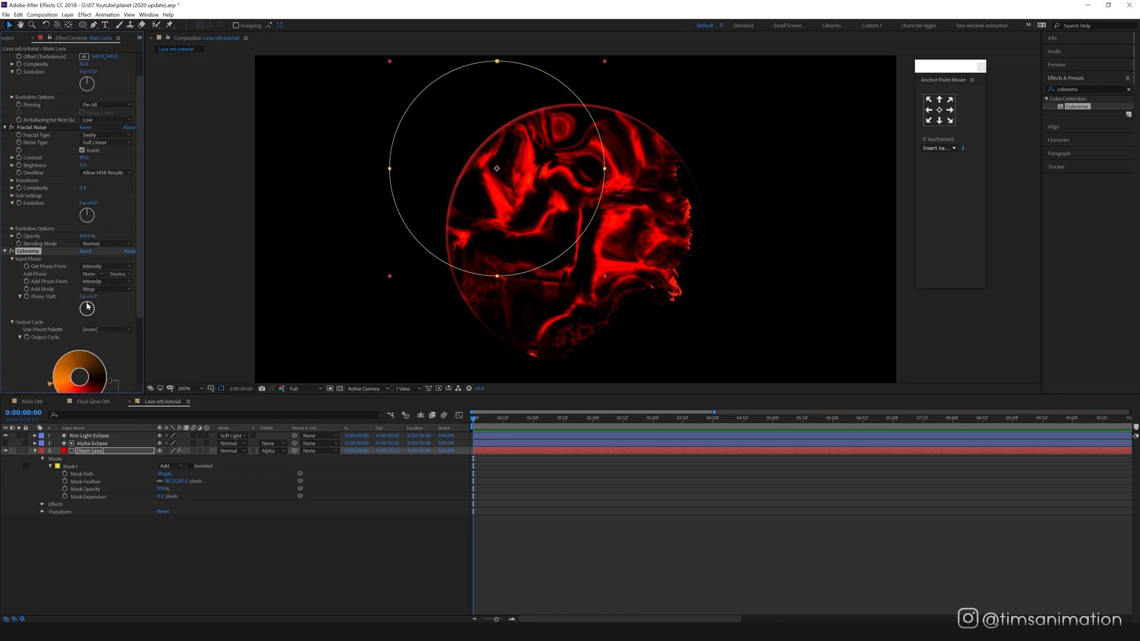
pyautogui.moveTo(87, 307); pyautogui.dragTo(97, 304)
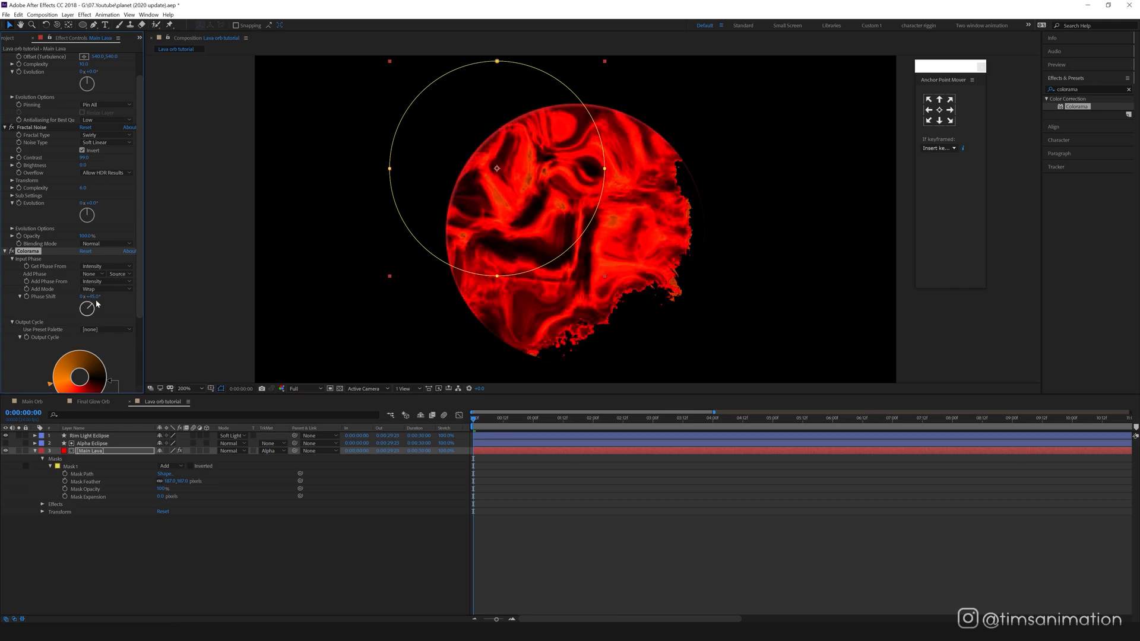
pyautogui.moveTo(97, 304); pyautogui.dragTo(89, 303)
# Step: Check the Final Glow Orb composition for reference, return to the lava orb composition and apply the Twirl effect to the Main Lava layer
pyautogui.scroll(-2, 660, 226)
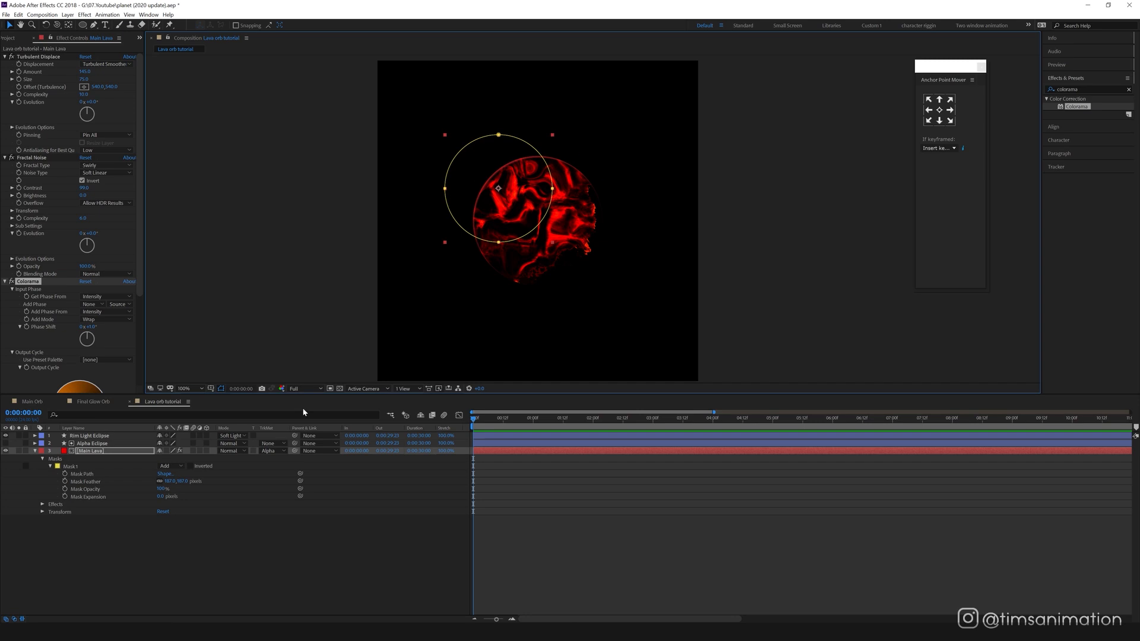
pyautogui.click(95, 401)
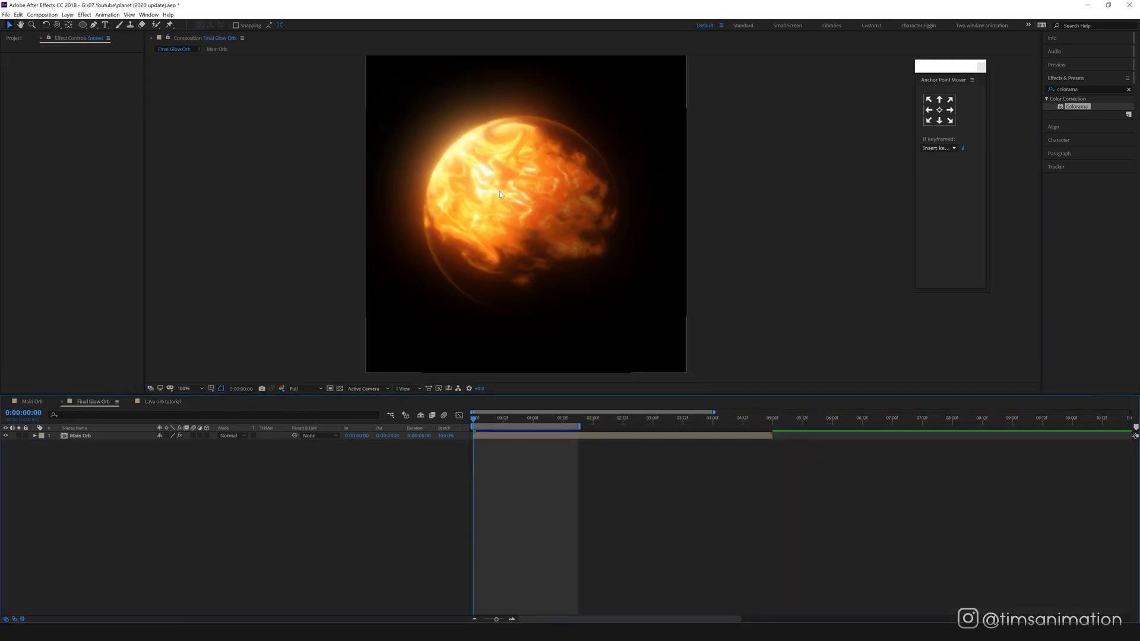
pyautogui.click(162, 401)
pyautogui.click(1081, 89)
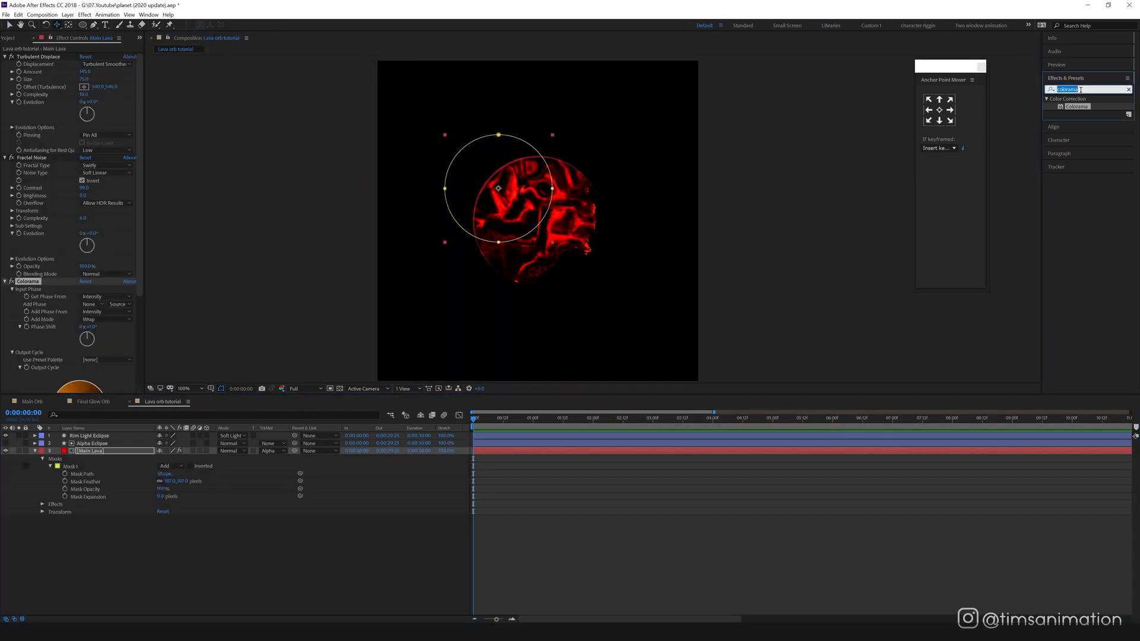
pyautogui.write('twirl')
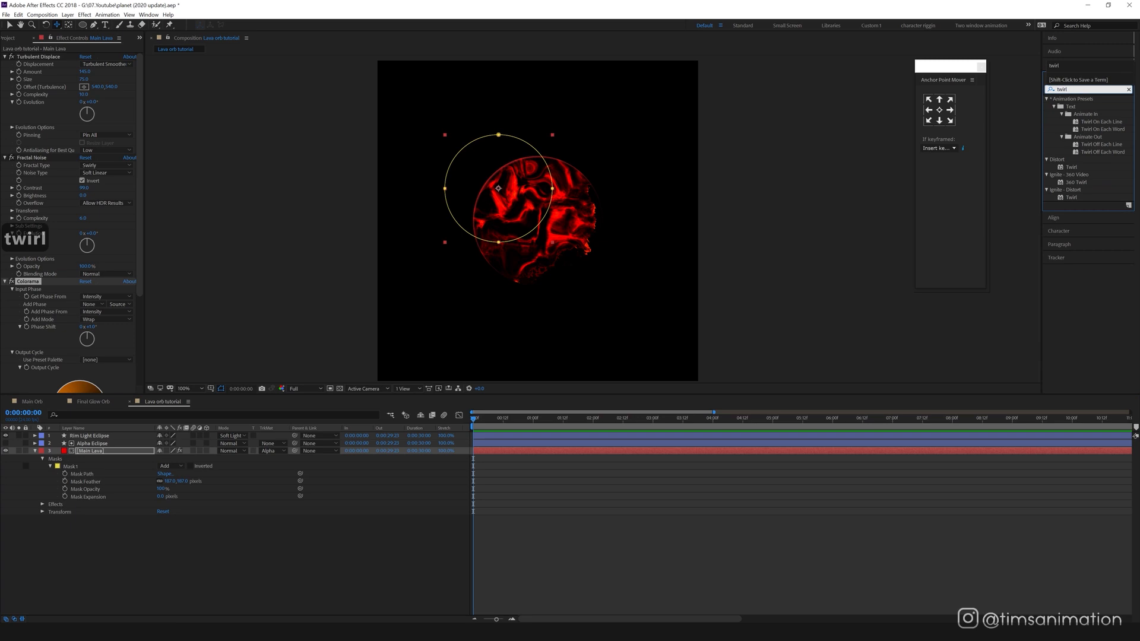
pyautogui.moveTo(1076, 168); pyautogui.dragTo(93, 454)
# Step: Place the twirl centre in the upper part of the orb, increase the twirl angle and reduce its radius to 7
pyautogui.click(84, 389)
pyautogui.click(515, 189)
pyautogui.moveTo(514, 189); pyautogui.dragTo(517, 189)
pyautogui.moveTo(90, 368); pyautogui.dragTo(103, 374)
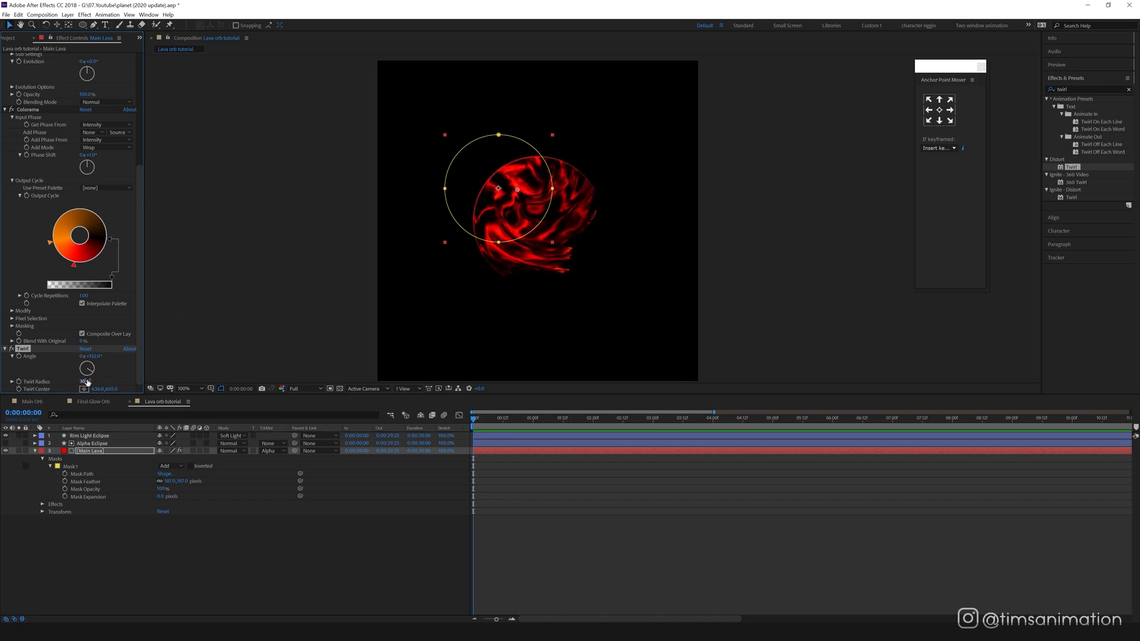
pyautogui.moveTo(84, 382); pyautogui.dragTo(77, 382)
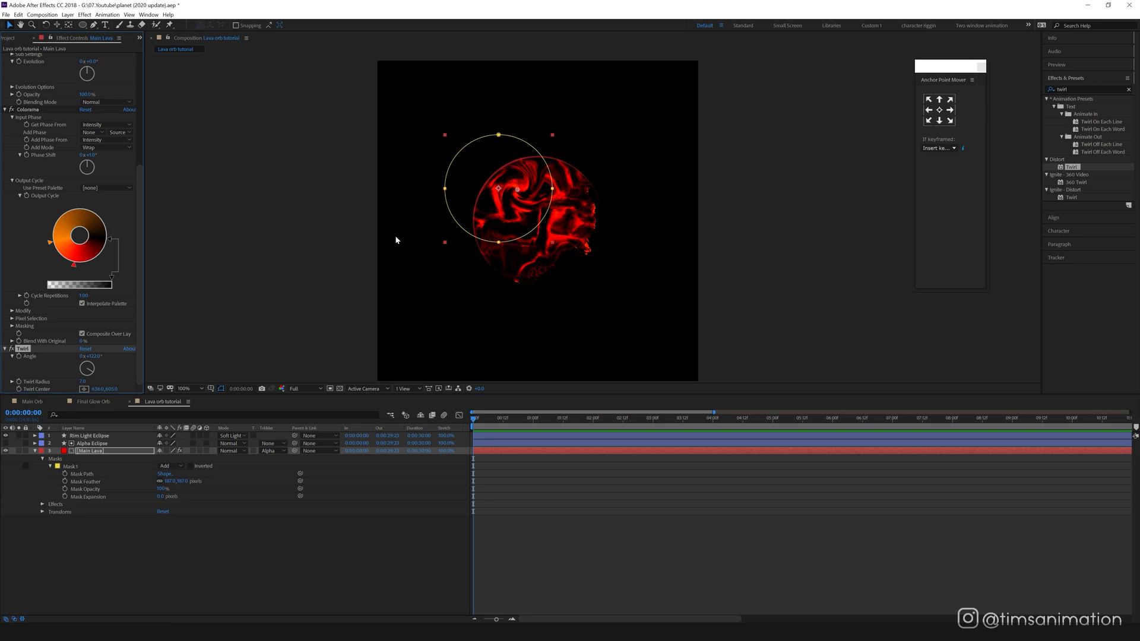
# Step: Apply the CC Sphere effect to the Main Lava layer and turn its light direction to about -71°
pyautogui.click(1078, 88)
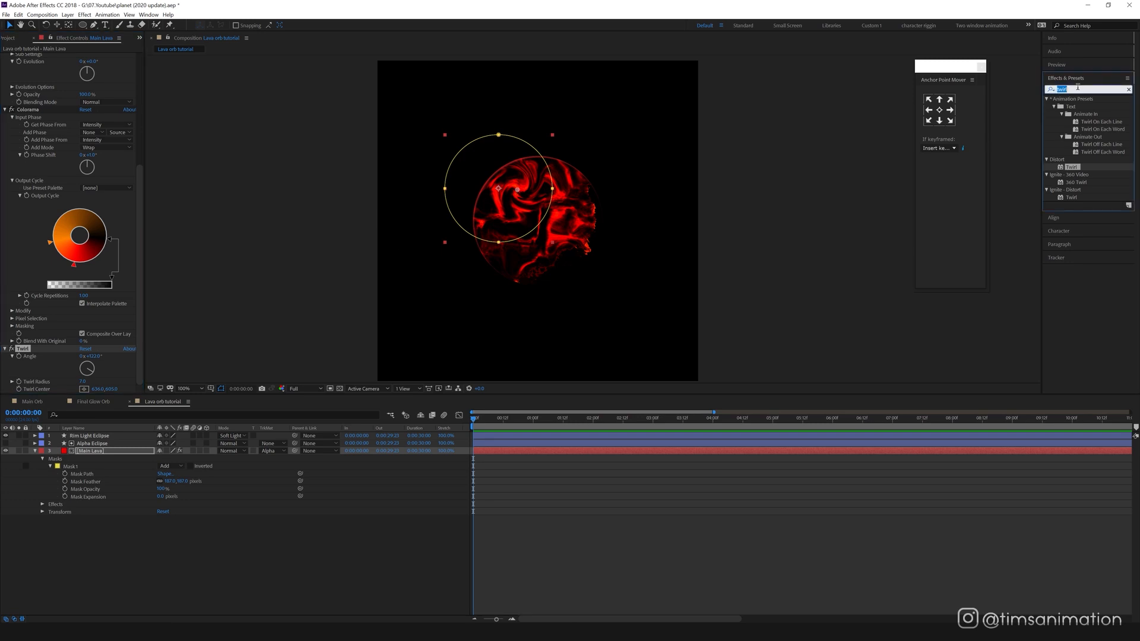
pyautogui.write('cc sphere')
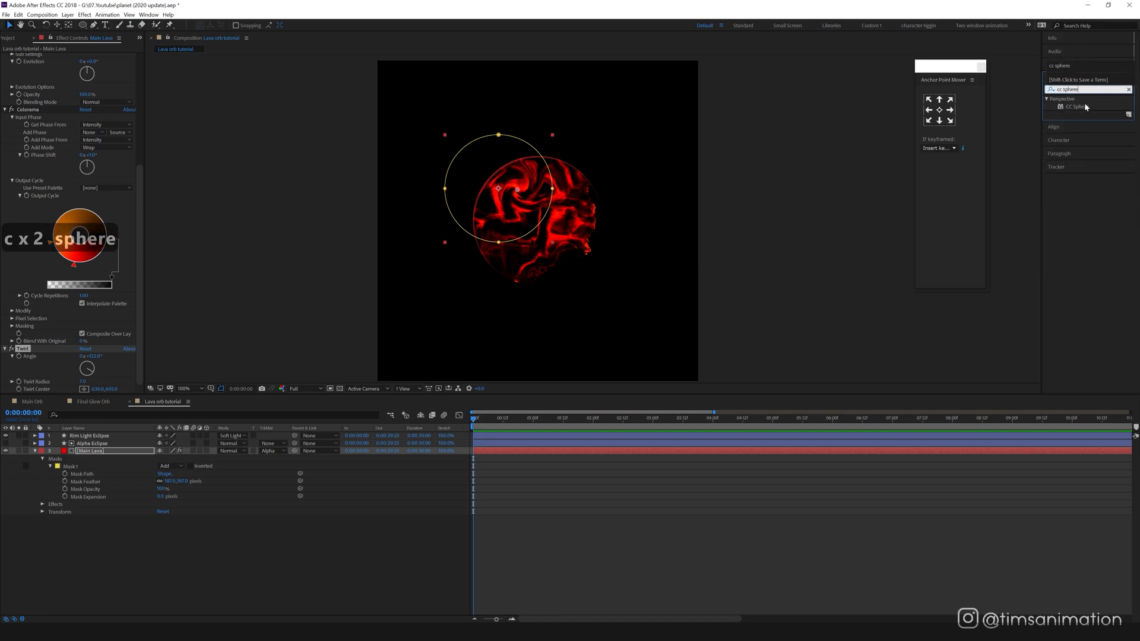
pyautogui.moveTo(1086, 107); pyautogui.dragTo(103, 452)
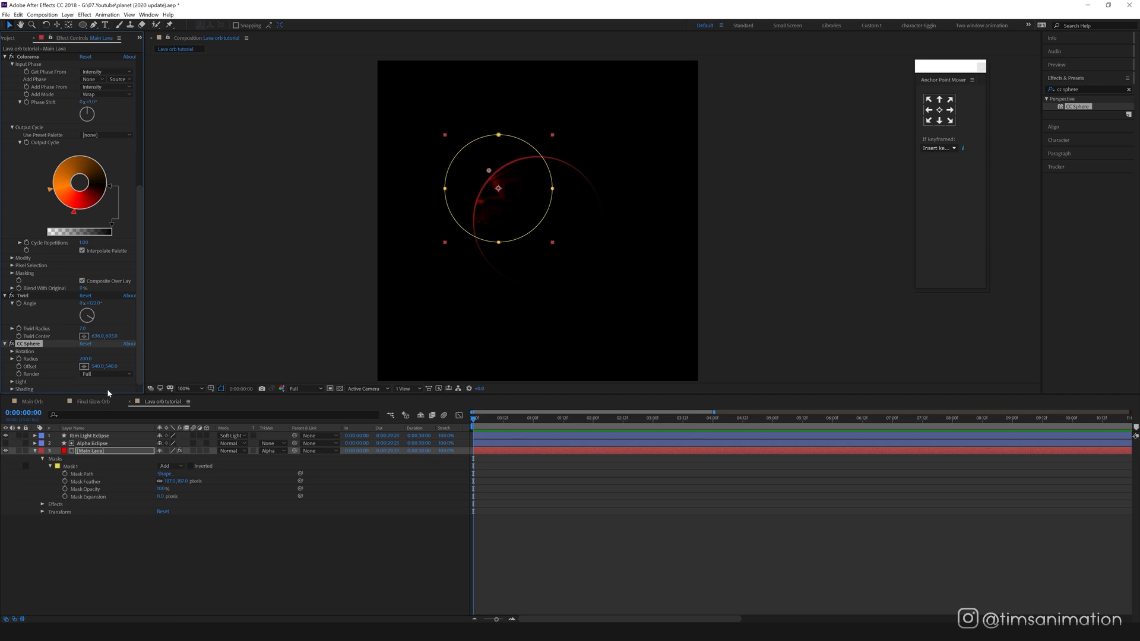
pyautogui.click(12, 382)
pyautogui.moveTo(87, 376)
pyautogui.mouseDown()
pyautogui.moveTo(91, 391)
pyautogui.moveTo(78, 373)
pyautogui.mouseUp()
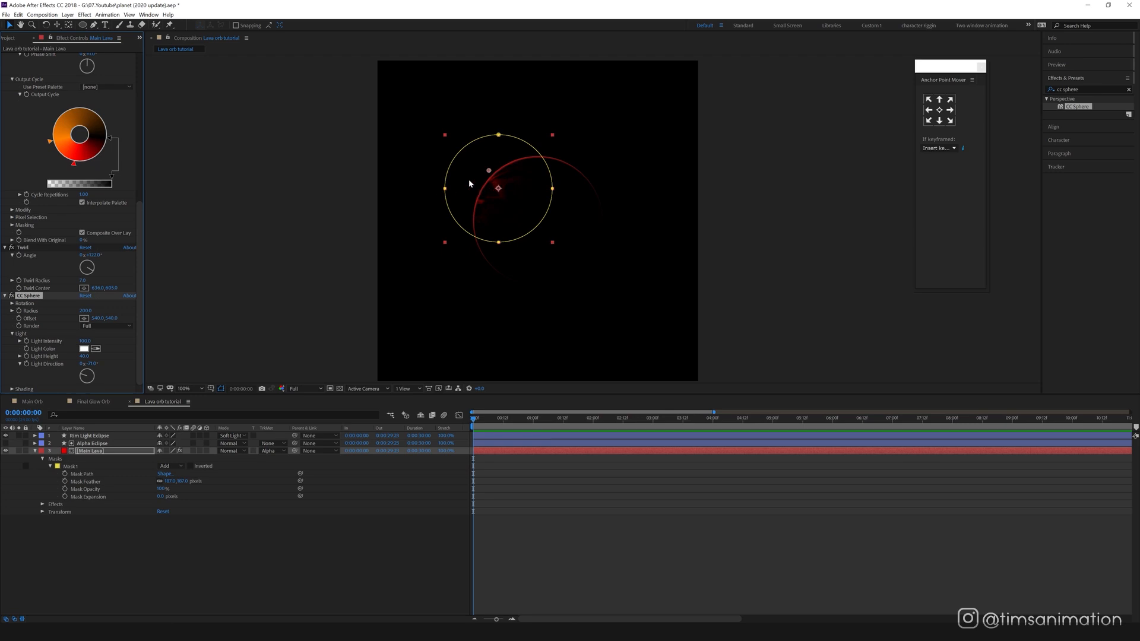
# Step: Move the Main Lava layer and the CC Sphere centre over the rim-lit orb and set the sphere radius to 220
pyautogui.moveTo(474, 191); pyautogui.dragTo(518, 211)
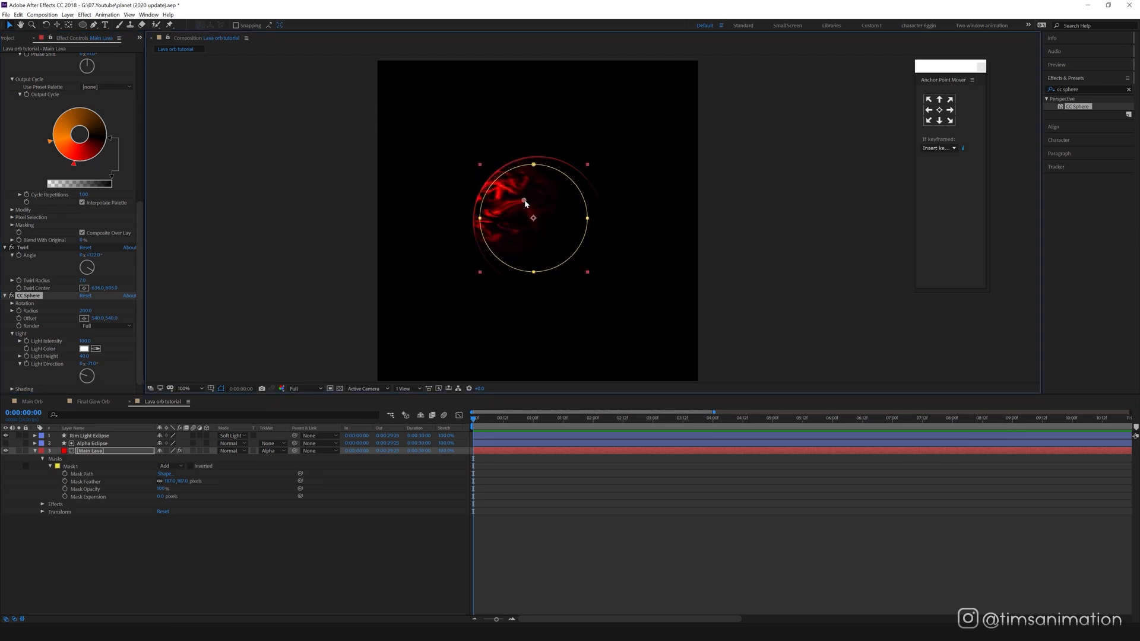
pyautogui.moveTo(527, 205); pyautogui.dragTo(536, 224)
pyautogui.moveTo(85, 310)
pyautogui.mouseDown()
pyautogui.moveTo(73, 311)
pyautogui.moveTo(96, 317)
pyautogui.mouseUp()
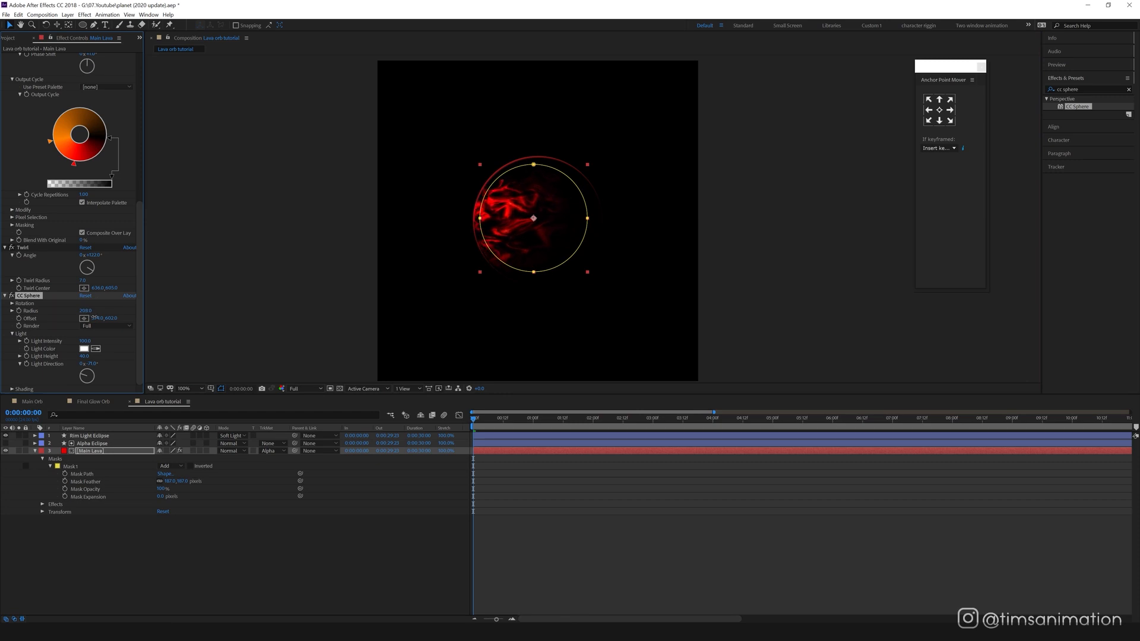
pyautogui.moveTo(533, 218); pyautogui.dragTo(538, 215)
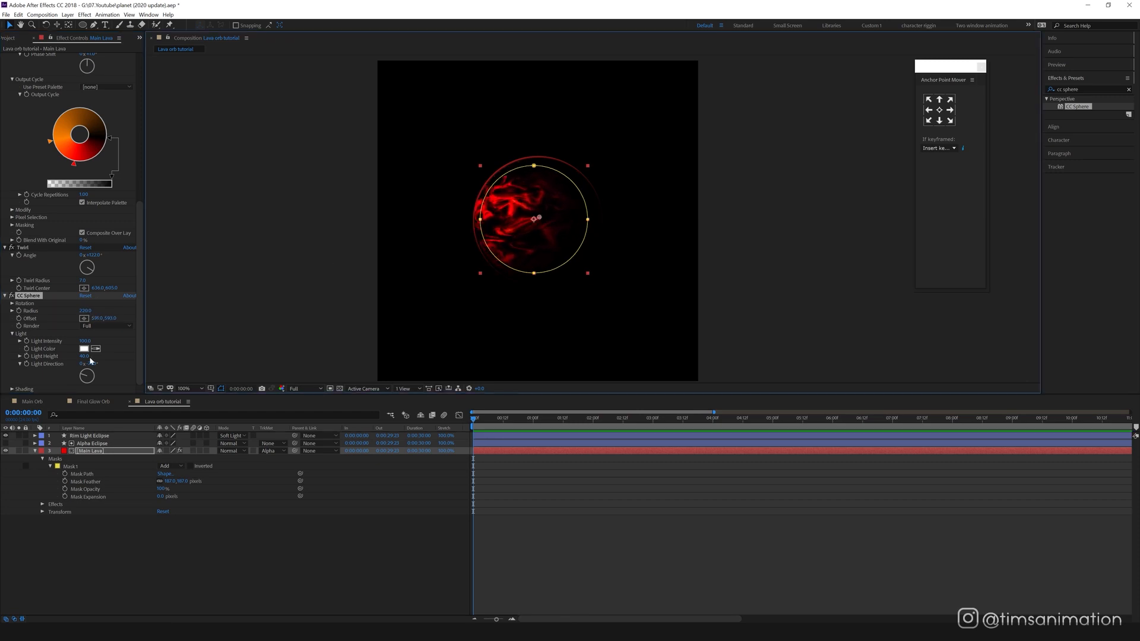
# Step: Adjust CC Sphere's light height, turn its light direction to about -42° and enlarge the radius to 228 to fill the orb
pyautogui.moveTo(89, 356)
pyautogui.mouseDown()
pyautogui.moveTo(127, 363)
pyautogui.moveTo(96, 363)
pyautogui.mouseUp()
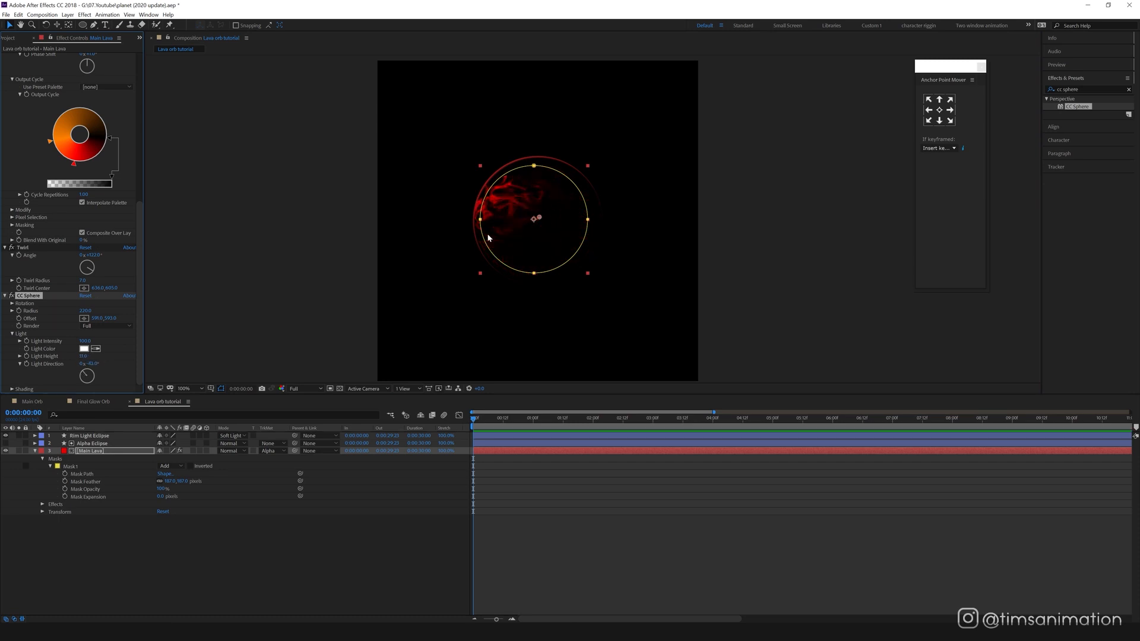
pyautogui.moveTo(506, 224); pyautogui.dragTo(505, 221)
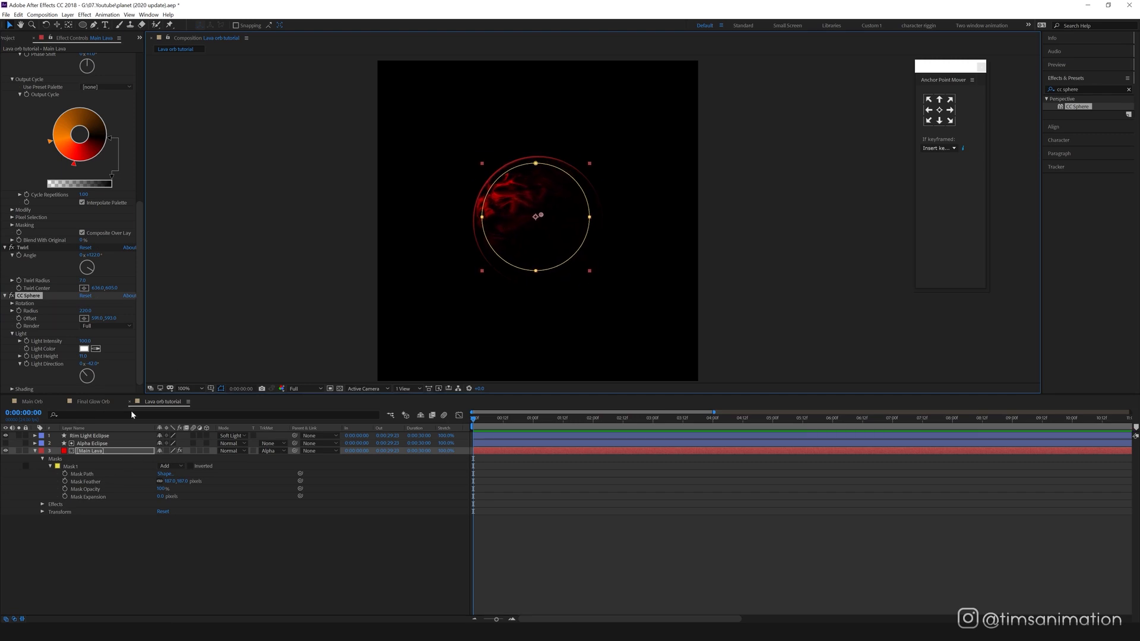
pyautogui.moveTo(86, 311); pyautogui.dragTo(88, 311)
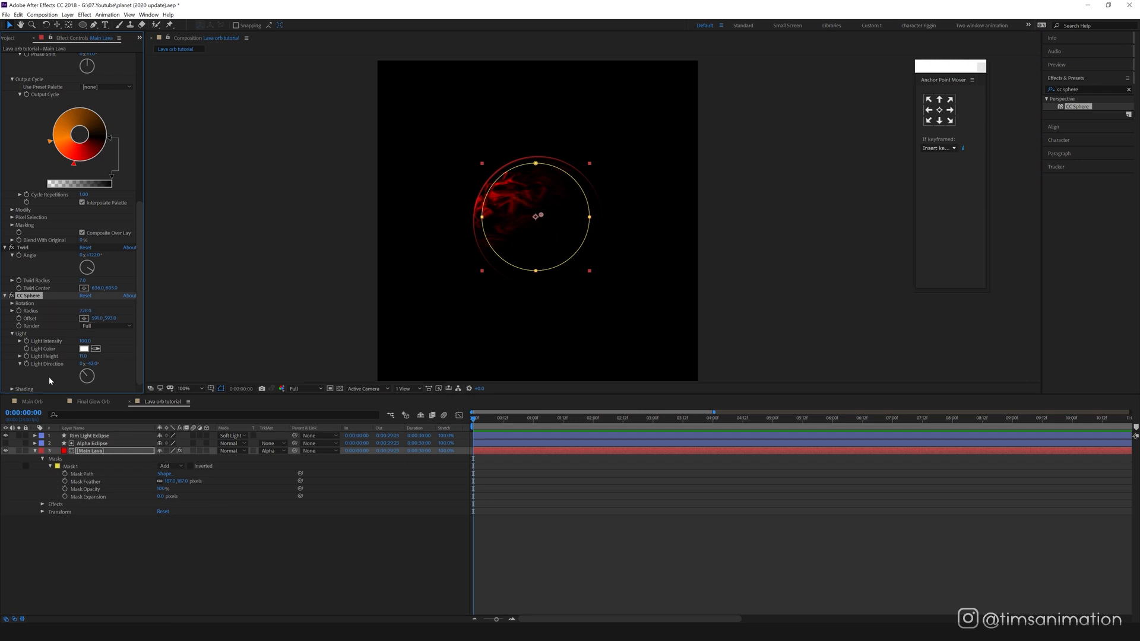
# Step: Set CC Sphere's shading to ambient 22, diffuse 54 and specular 71
pyautogui.click(13, 389)
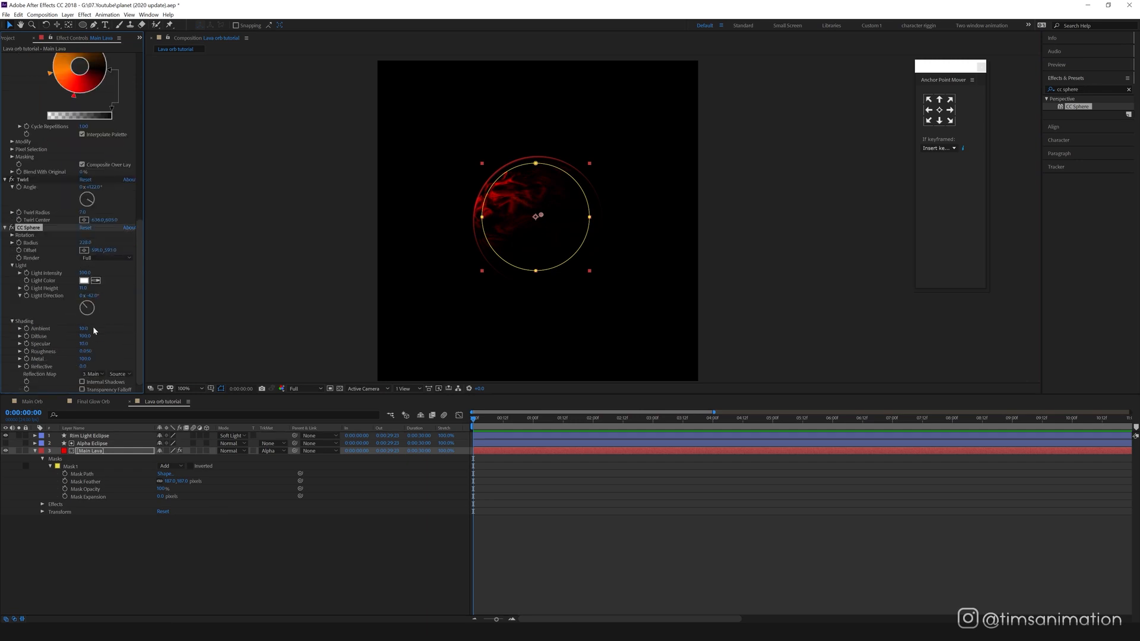
pyautogui.moveTo(84, 344)
pyautogui.mouseDown()
pyautogui.moveTo(133, 342)
pyautogui.moveTo(104, 344)
pyautogui.mouseUp()
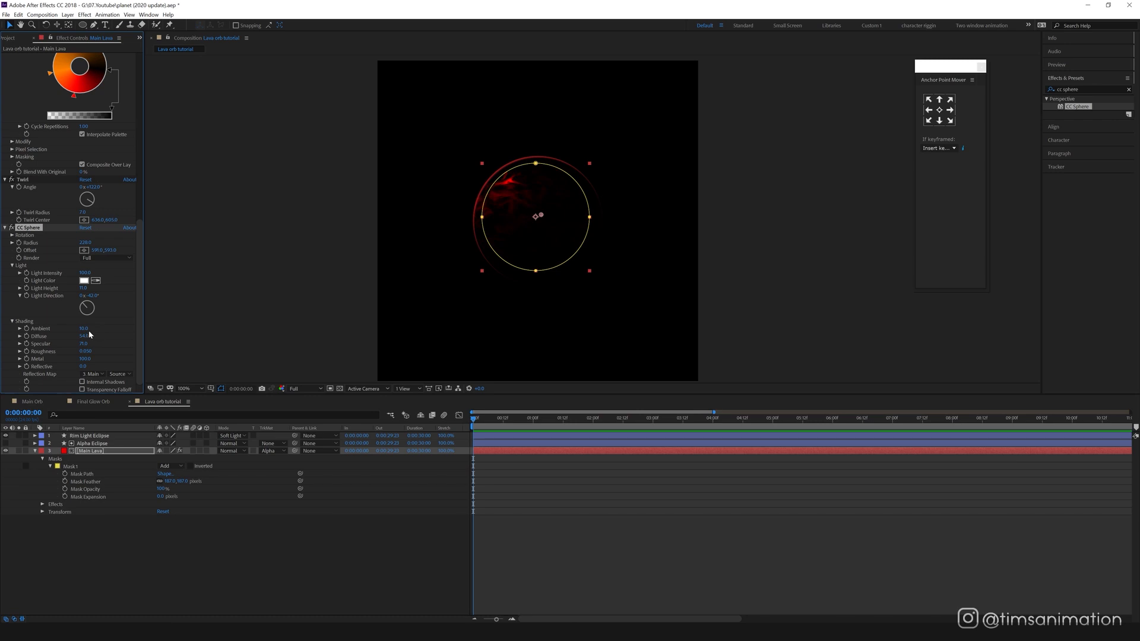
pyautogui.moveTo(83, 329); pyautogui.dragTo(95, 361)
# Step: Rotate the CC Sphere around its Y axis and set its render mode to Outside
pyautogui.click(11, 236)
pyautogui.moveTo(104, 277)
pyautogui.mouseDown()
pyautogui.moveTo(94, 265)
pyautogui.moveTo(74, 270)
pyautogui.moveTo(60, 292)
pyautogui.moveTo(114, 286)
pyautogui.moveTo(108, 265)
pyautogui.moveTo(101, 286)
pyautogui.mouseUp()
pyautogui.moveTo(88, 297); pyautogui.dragTo(89, 262)
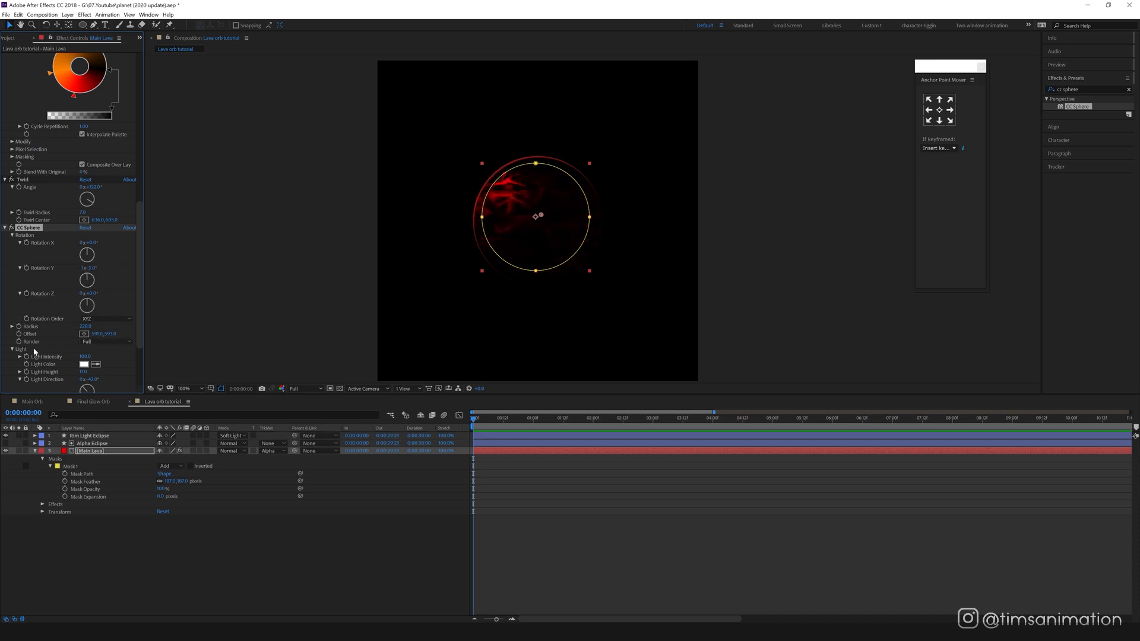
pyautogui.click(107, 347)
pyautogui.click(111, 360)
pyautogui.moveTo(89, 276)
pyautogui.mouseDown()
pyautogui.moveTo(100, 283)
pyautogui.moveTo(89, 273)
pyautogui.mouseUp()
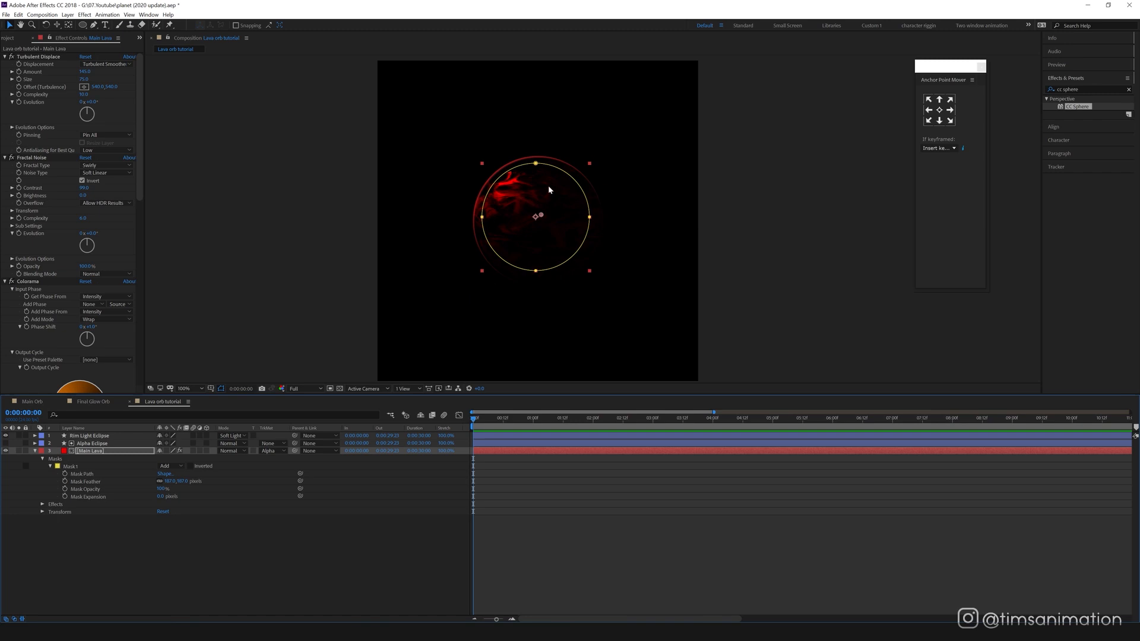
# Step: Reshape the Main Lava mask by pulling its points outward until it surrounds the whole orb
pyautogui.moveTo(536, 163); pyautogui.dragTo(521, 122)
pyautogui.moveTo(481, 218); pyautogui.dragTo(420, 235)
pyautogui.moveTo(536, 272); pyautogui.dragTo(536, 311)
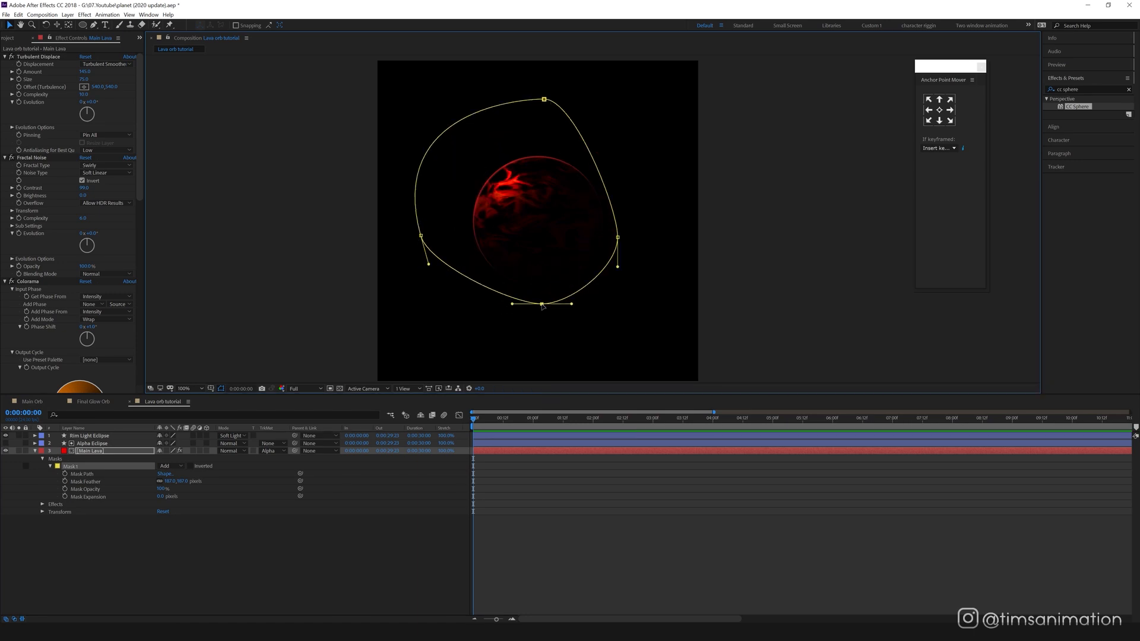
pyautogui.press('y')
pyautogui.press('.')
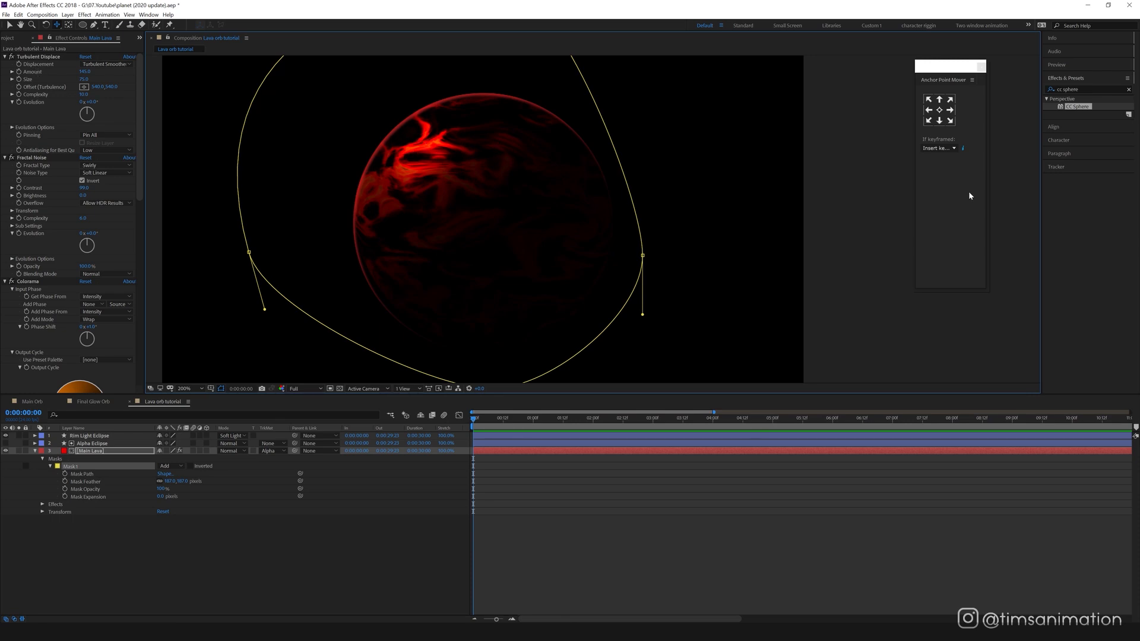
# Step: Apply the Roughen Edges effect to the Main Lava layer and reduce its border to 0
pyautogui.doubleClick(1082, 91)
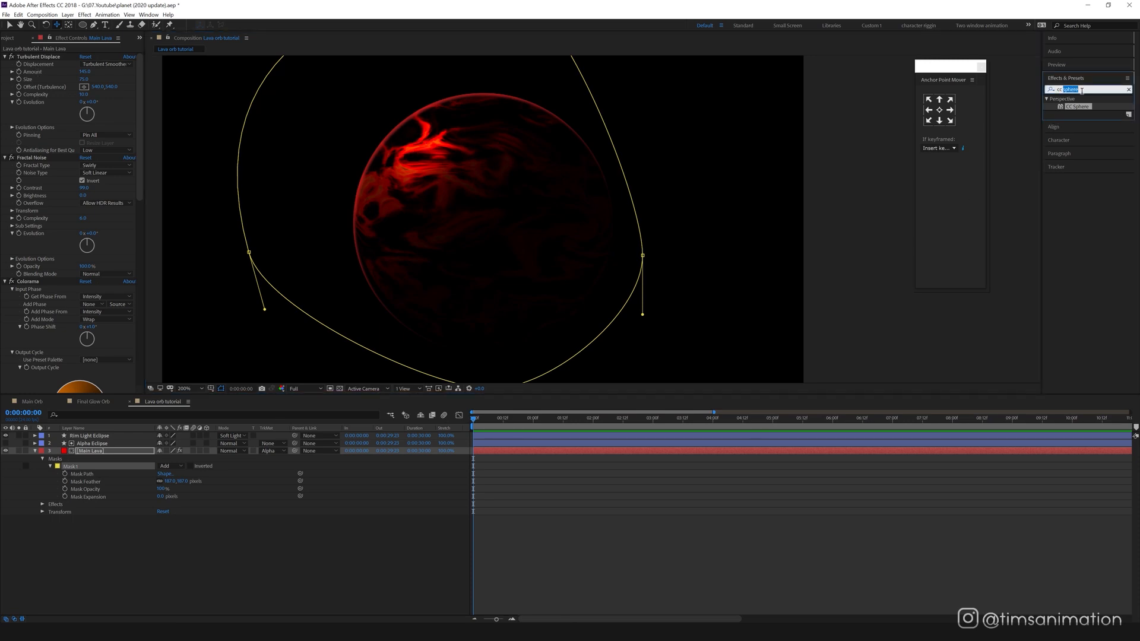
pyautogui.press('BackSpace')
pyautogui.press('BackSpace')
pyautogui.press('BackSpace')
pyautogui.press('BackSpace')
pyautogui.press('BackSpace')
pyautogui.press('BackSpace')
pyautogui.press('BackSpace')
pyautogui.press('BackSpace')
pyautogui.press('BackSpace')
pyautogui.press('BackSpace')
pyautogui.press('BackSpace')
pyautogui.press('BackSpace')
pyautogui.write('roughen')
pyautogui.moveTo(1082, 106); pyautogui.dragTo(95, 452)
pyautogui.moveTo(88, 312); pyautogui.dragTo(87, 311)
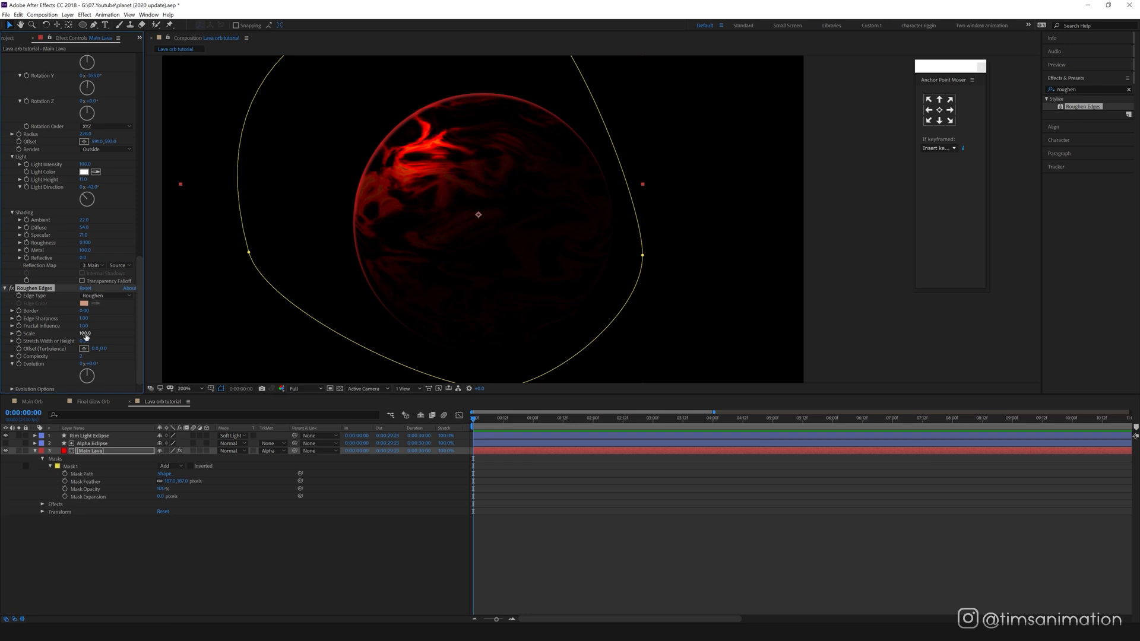
# Step: Set the Roughen Edges scale to 188 and its complexity to 10
pyautogui.click(86, 334)
pyautogui.write('188')
pyautogui.press('Return')
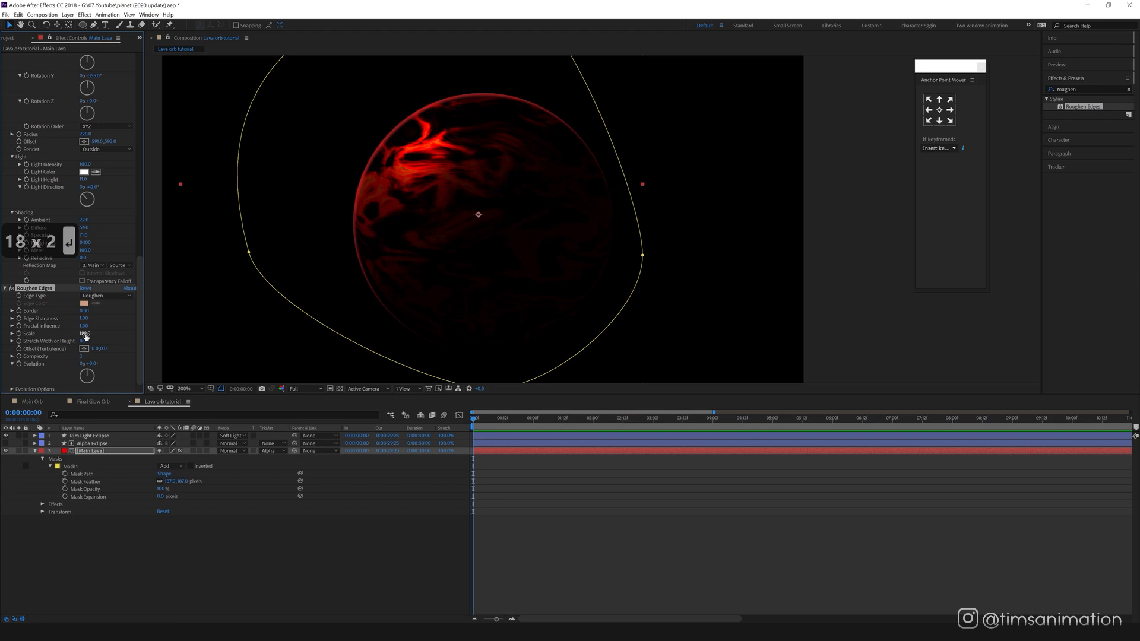
pyautogui.click(83, 356)
pyautogui.write('10')
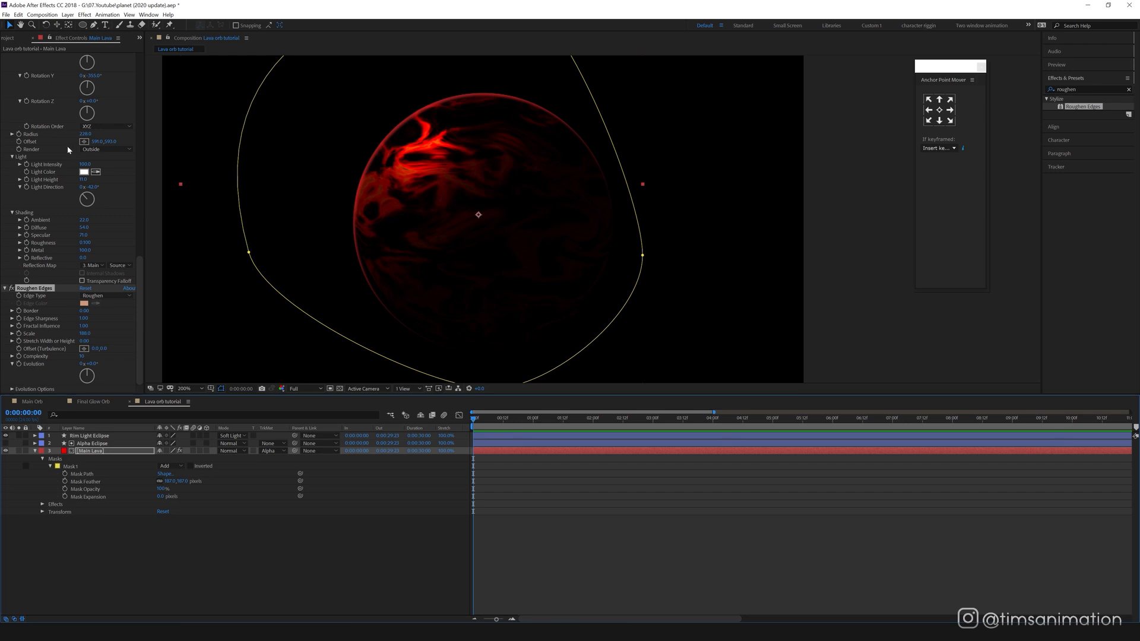
# Step: Apply the Noise effect from Noise & Grain to the Main Lava layer
pyautogui.scroll(10, 68, 187)
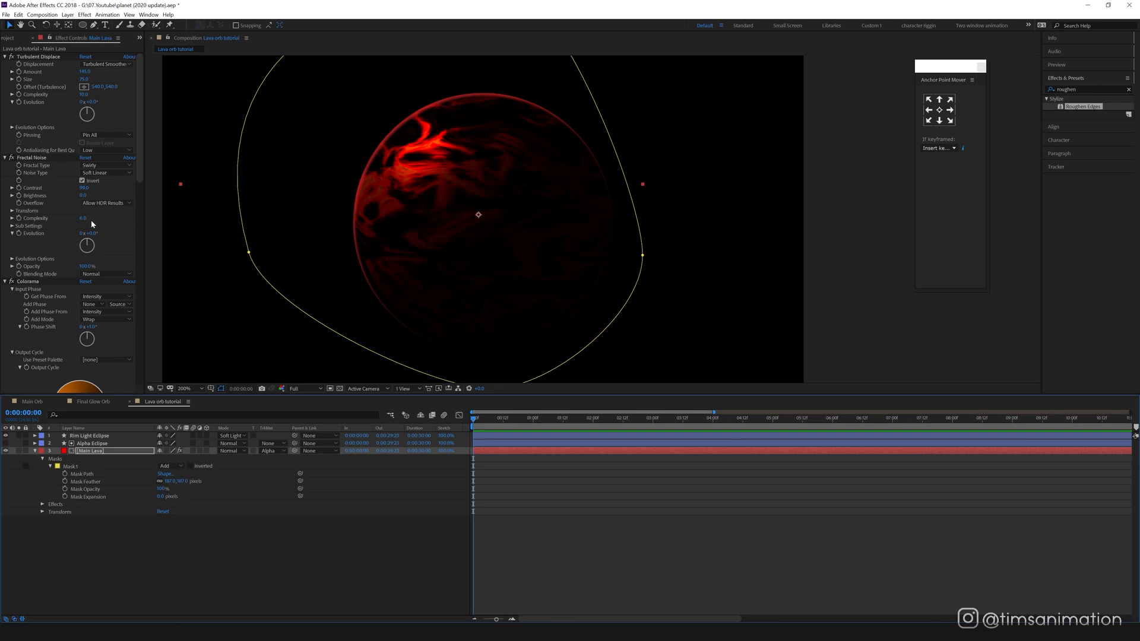
pyautogui.scroll(-10, 92, 223)
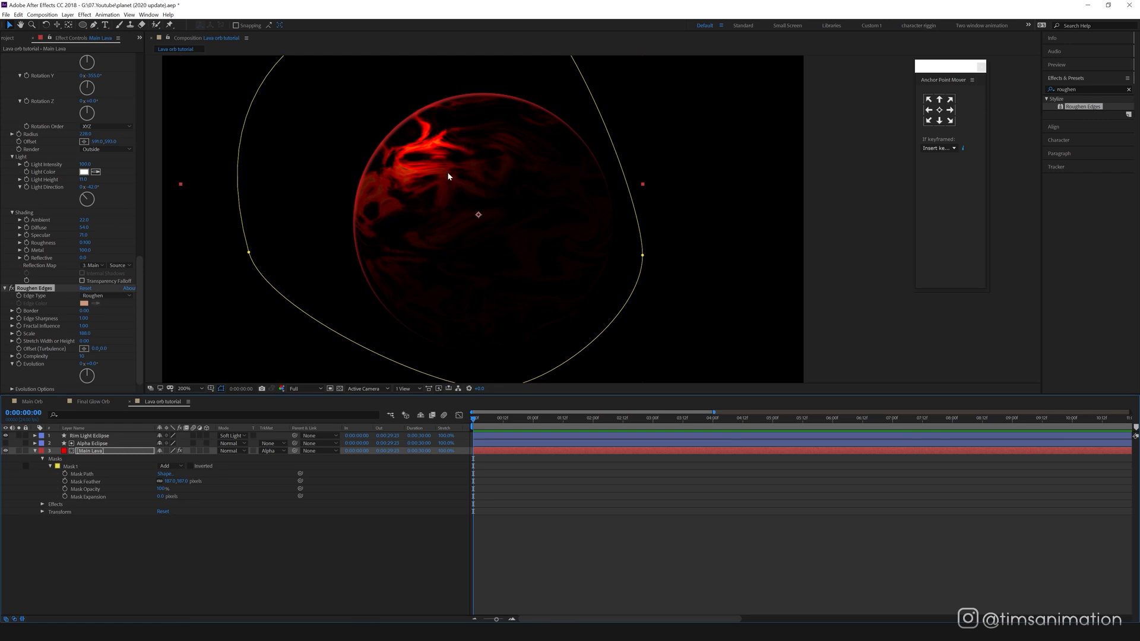
pyautogui.click(1086, 88)
pyautogui.write('noise')
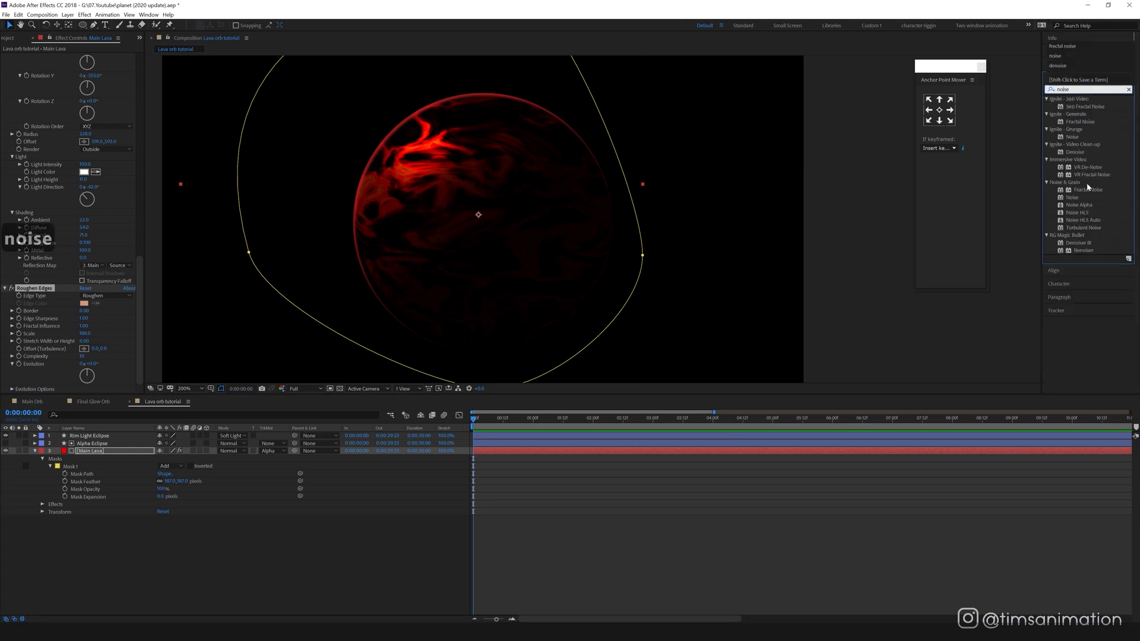
pyautogui.moveTo(1076, 201); pyautogui.dragTo(81, 452)
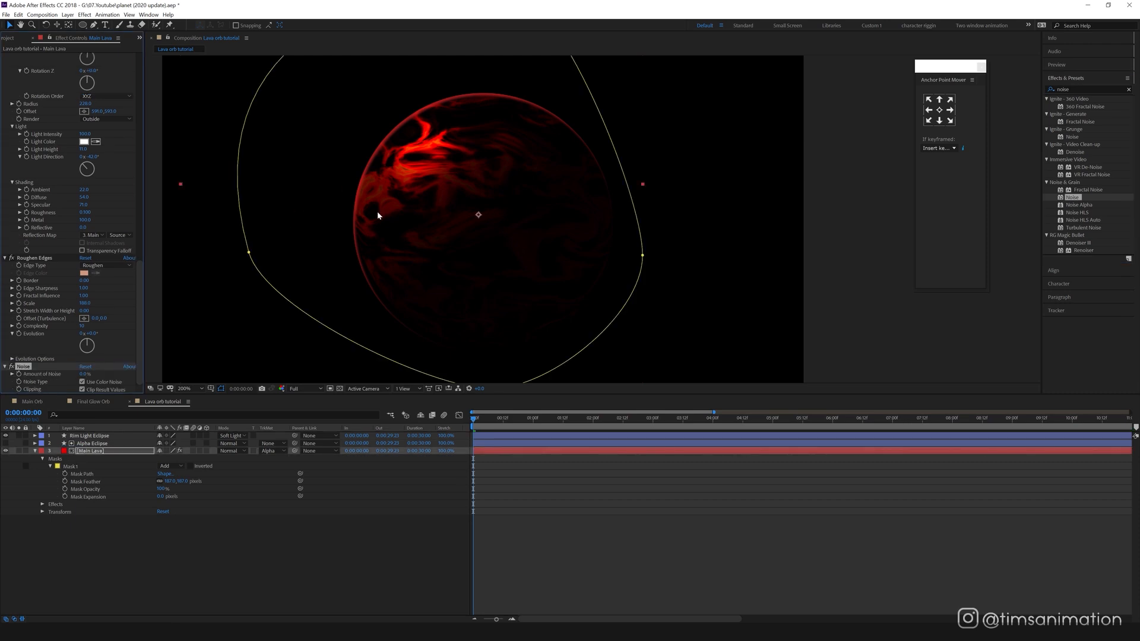
pyautogui.scroll(2, 365, 218)
pyautogui.moveTo(300, 170); pyautogui.dragTo(536, 213)
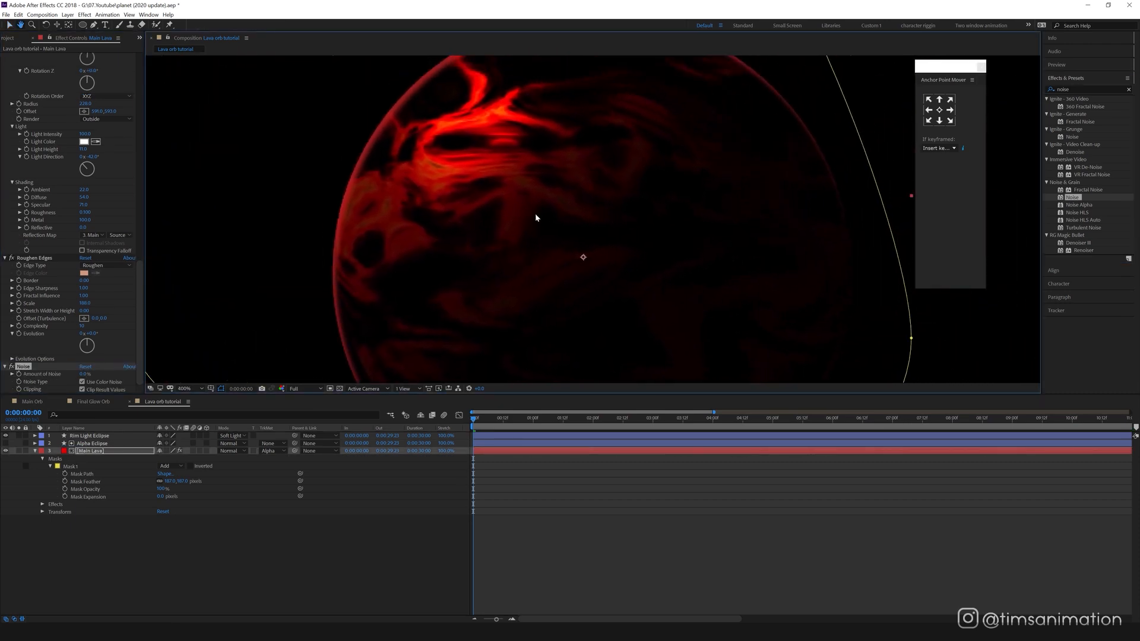
# Step: Set the Noise effect's amount on the Main Lava layer to 10%, with a slight reduction to fine-tune it
pyautogui.click(85, 374)
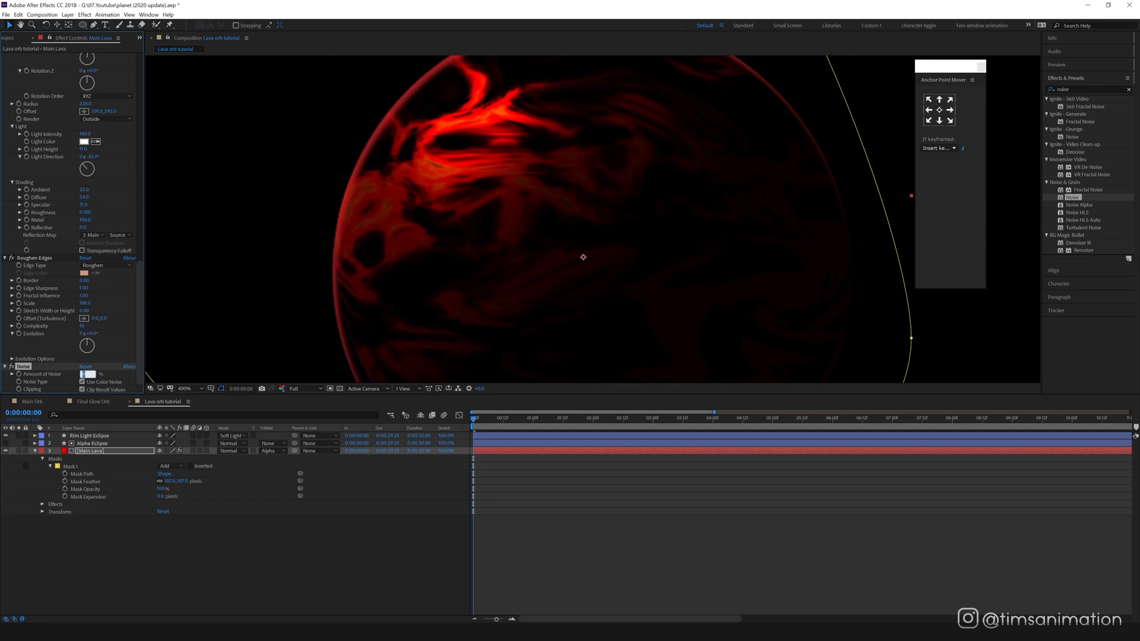
pyautogui.write('10')
pyautogui.press('Return')
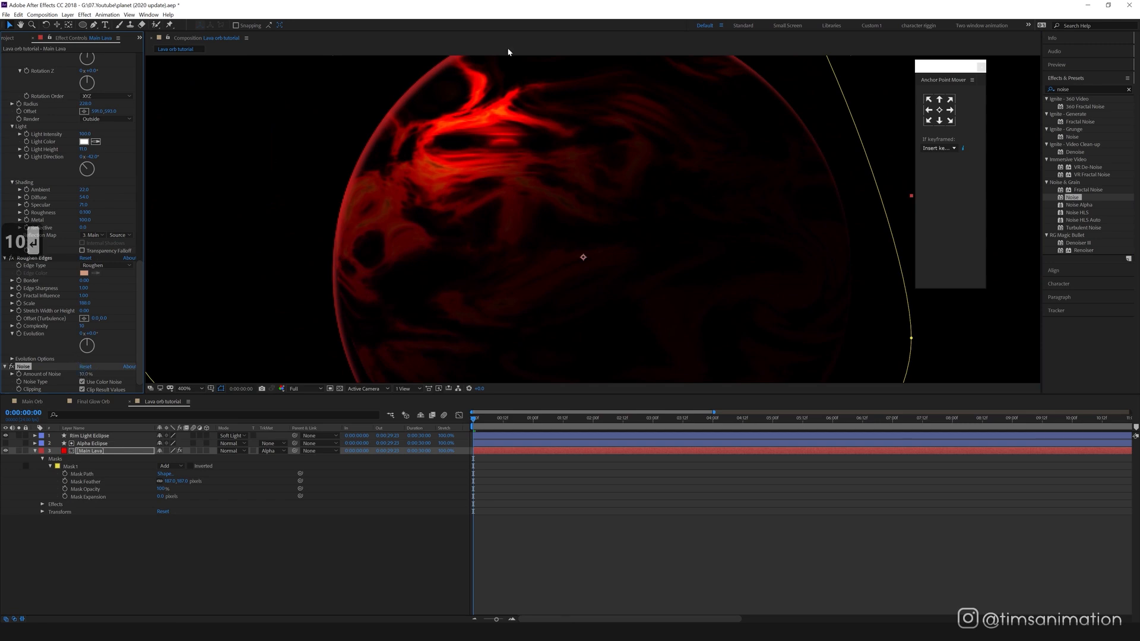
pyautogui.moveTo(85, 374); pyautogui.dragTo(82, 375)
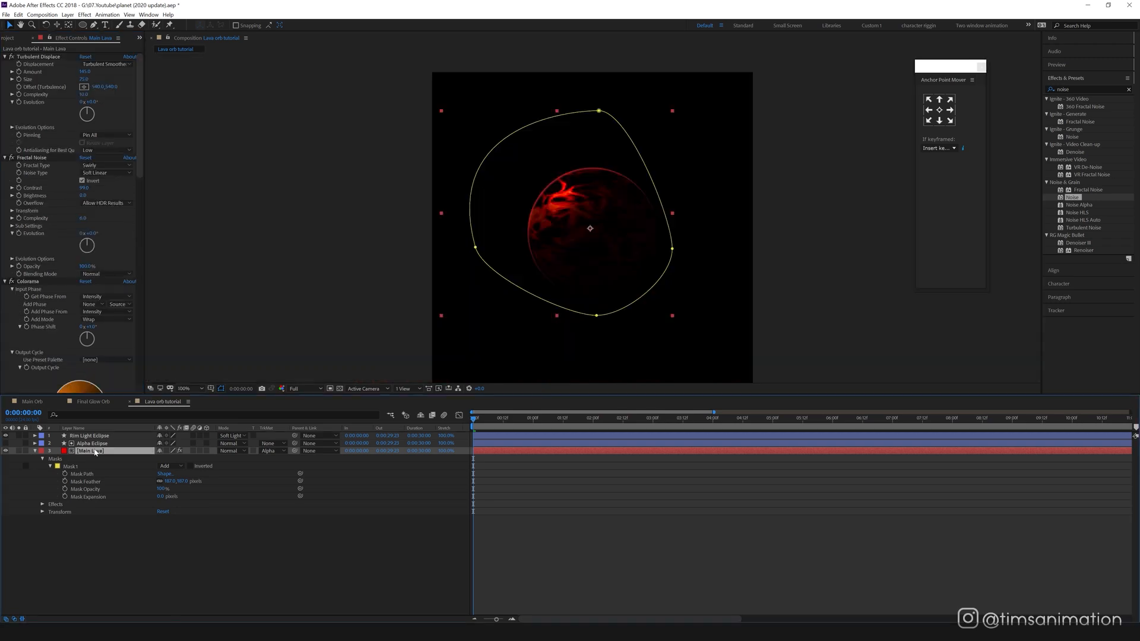
# Step: Create a new adjustment layer in the lava orb composition and name it Glow
pyautogui.rightClick(112, 450)
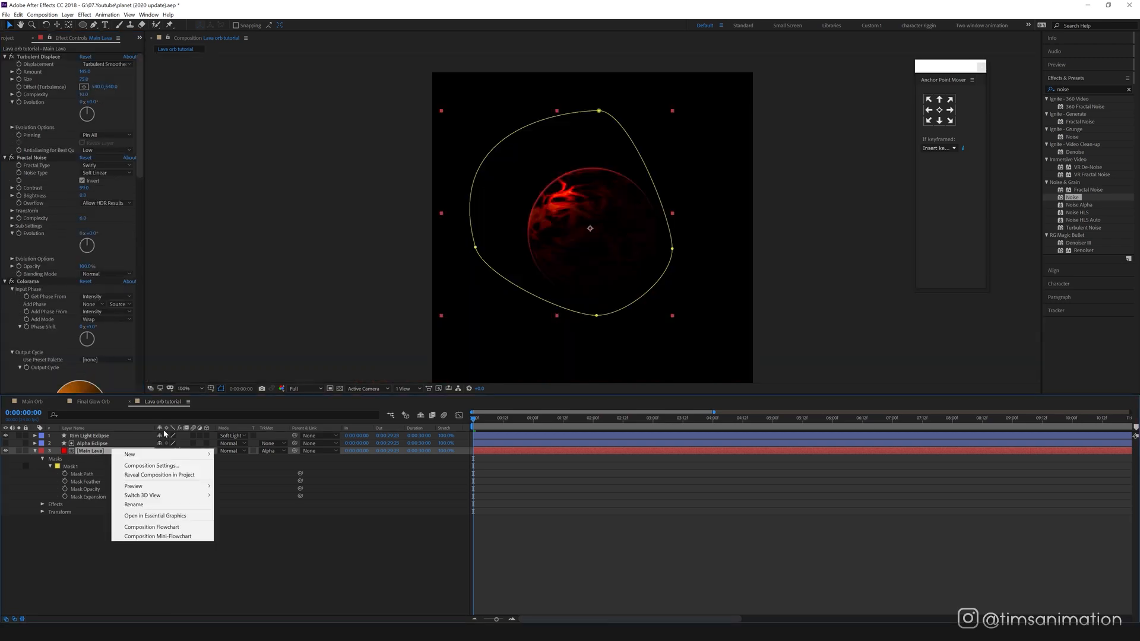
pyautogui.moveTo(136, 455)
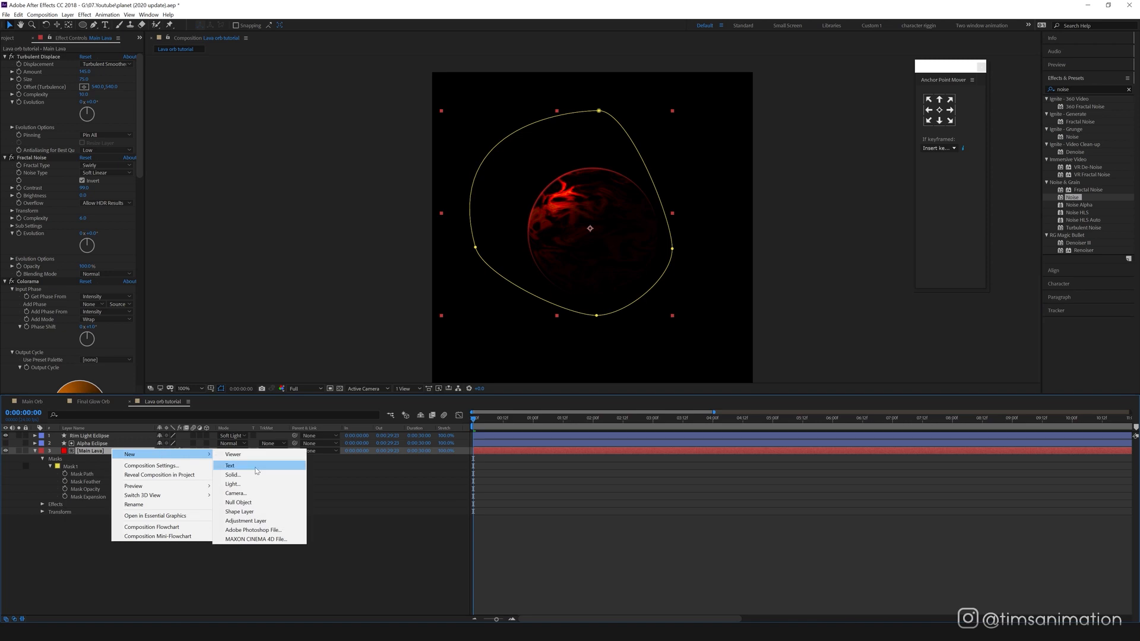
pyautogui.click(246, 521)
pyautogui.press('Return')
pyautogui.press('capslock')
pyautogui.write('G')
pyautogui.press('capslock')
pyautogui.write('low')
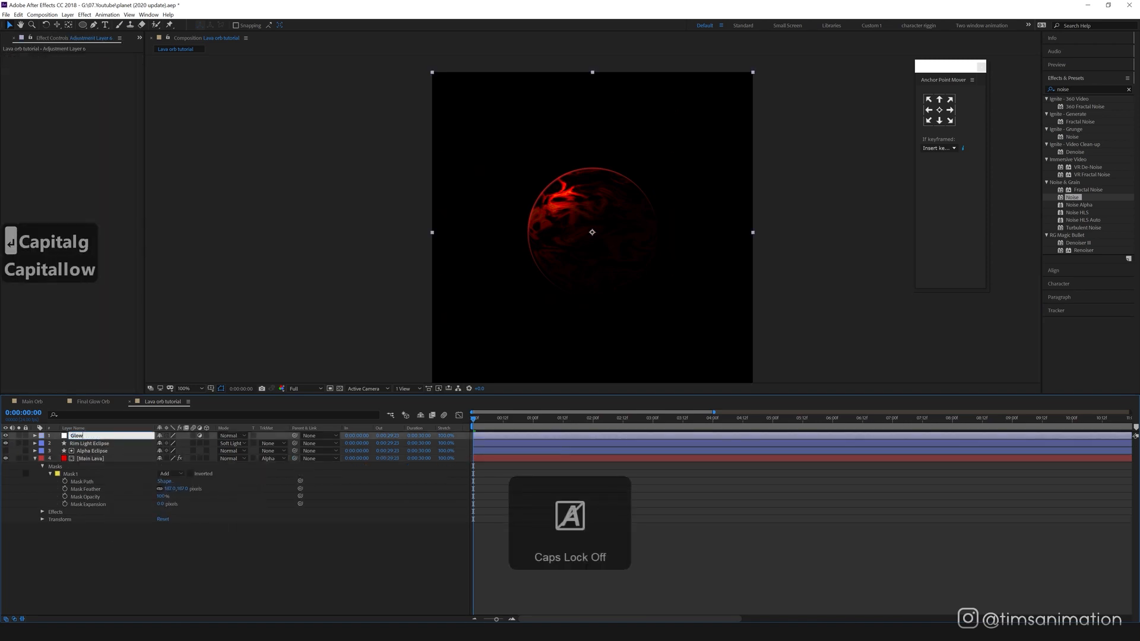
pyautogui.press('Return')
# Step: Apply the Stylize Glow effect to the Glow adjustment layer and adjust its threshold and radius
pyautogui.click(1087, 88)
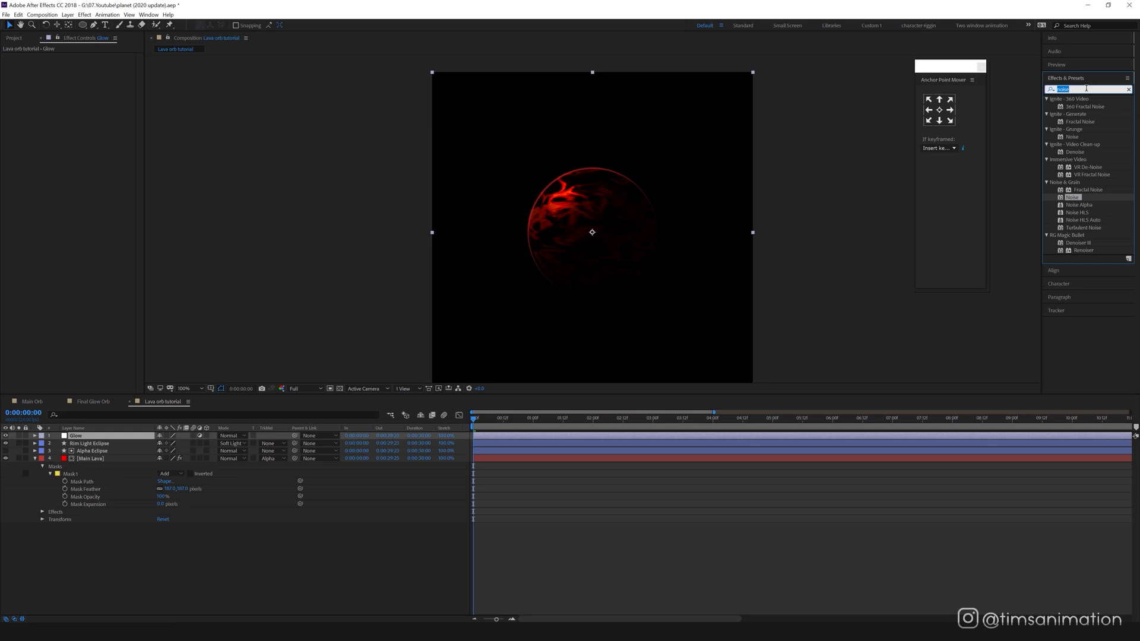
pyautogui.write('glow')
pyautogui.moveTo(1081, 280); pyautogui.dragTo(84, 433)
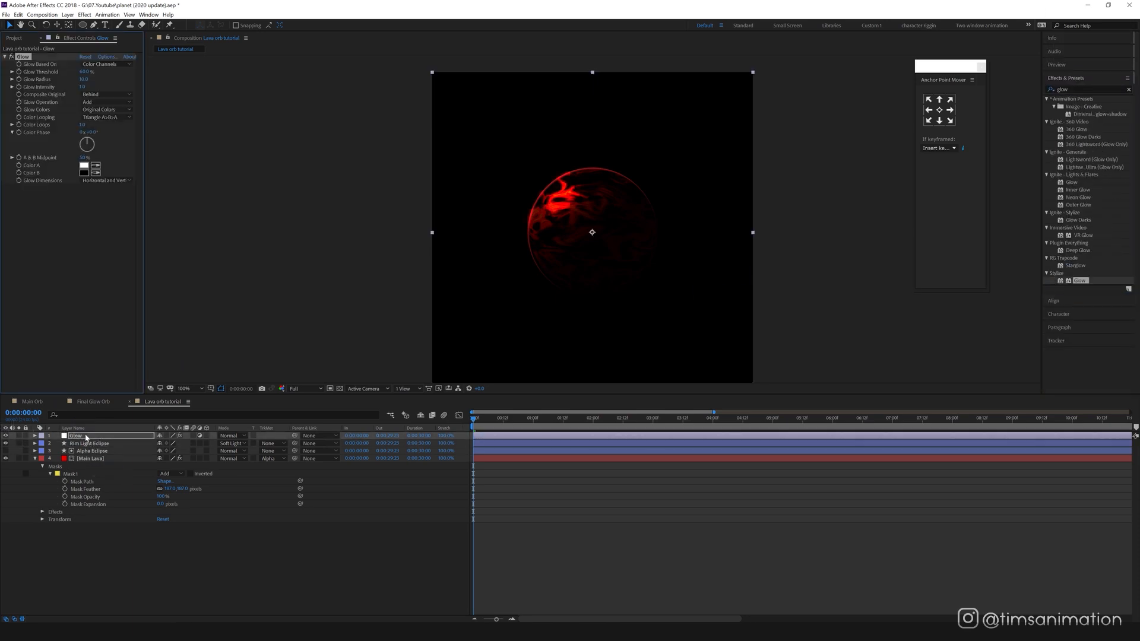
pyautogui.click(12, 71)
pyautogui.moveTo(85, 71); pyautogui.dragTo(94, 99)
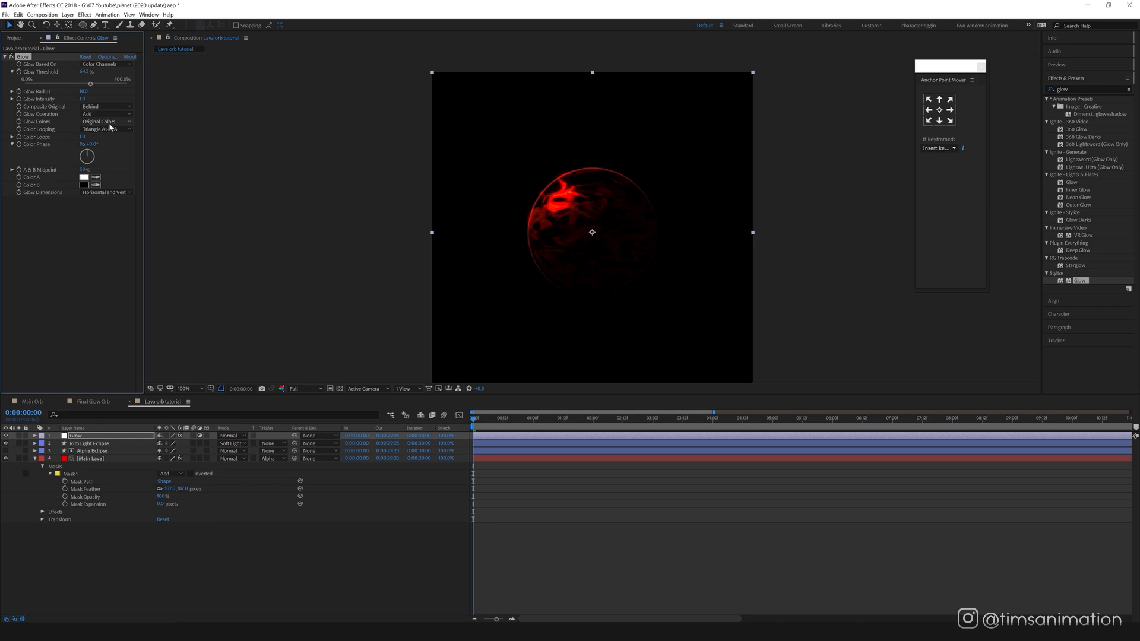
# Step: Switch the glow to A & B Colors with the same orange for both, and lower its threshold to about 15%
pyautogui.click(109, 124)
pyautogui.click(107, 137)
pyautogui.click(83, 177)
pyautogui.click(137, 125)
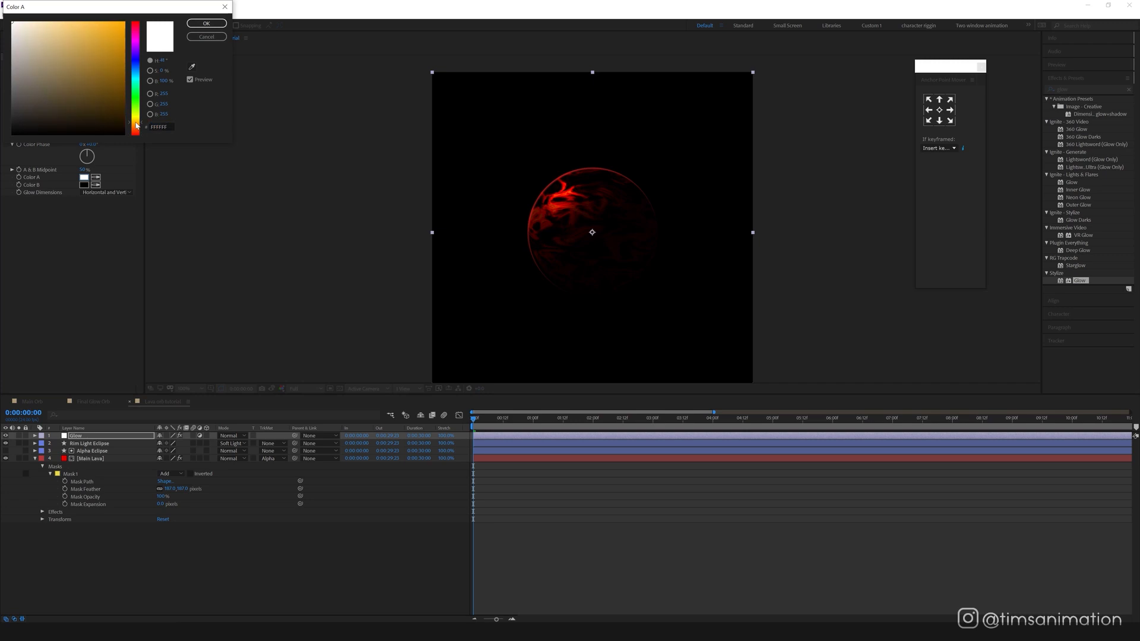
pyautogui.click(106, 68)
pyautogui.click(207, 23)
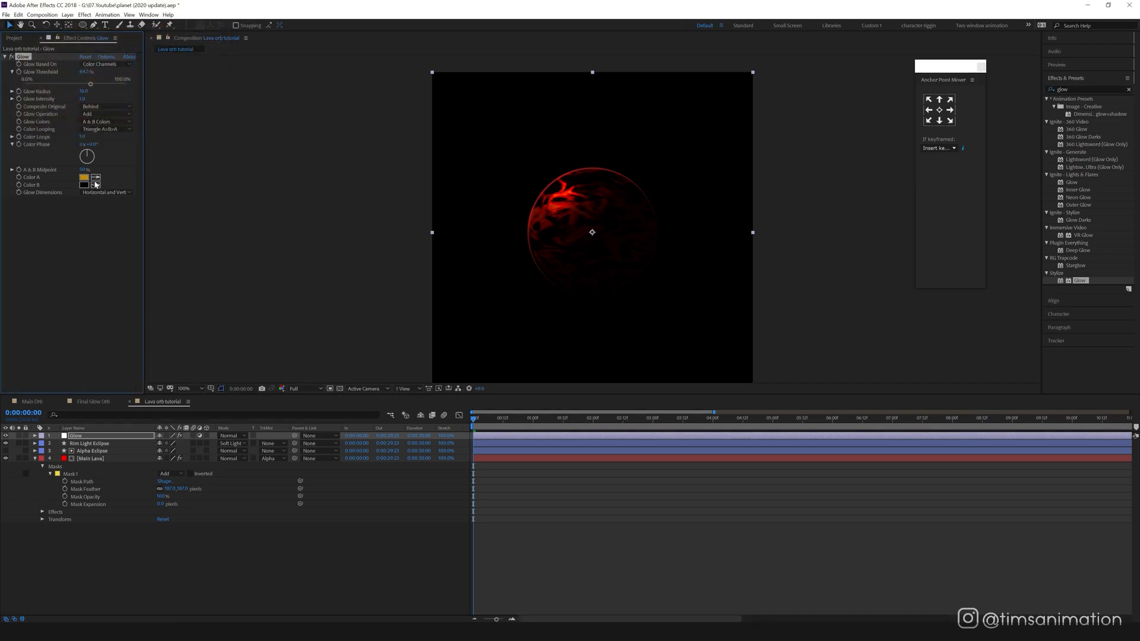
pyautogui.click(96, 186)
pyautogui.click(84, 177)
pyautogui.moveTo(91, 84); pyautogui.dragTo(38, 83)
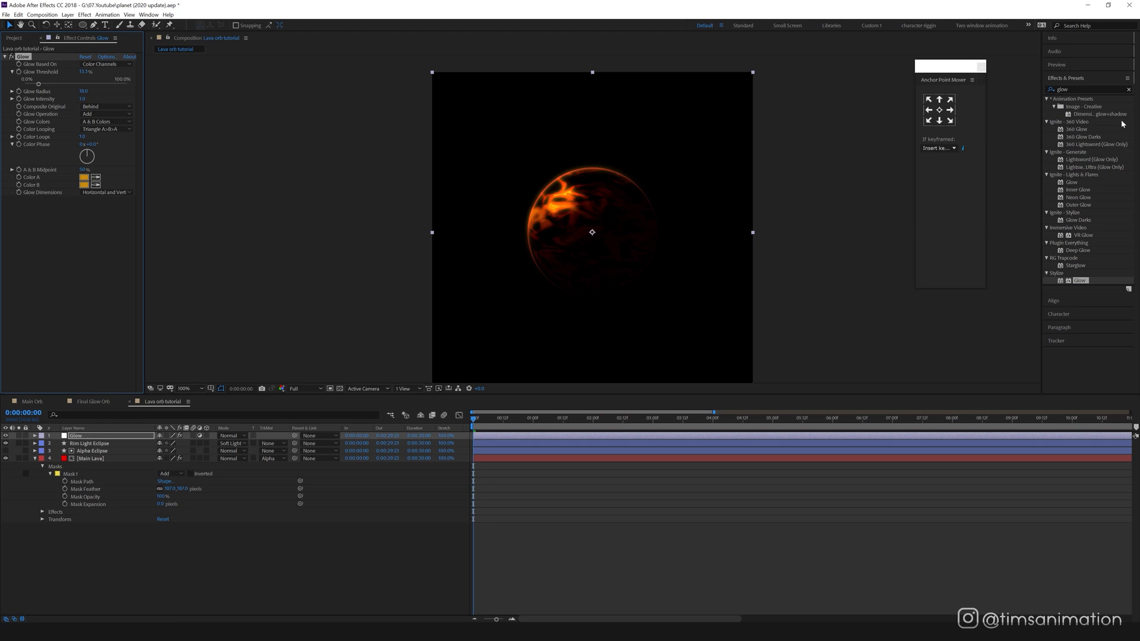
# Step: Add a second Glow effect to the Glow layer, set its radius to 84 and lower its threshold and intensity
pyautogui.moveTo(1085, 284); pyautogui.dragTo(67, 247)
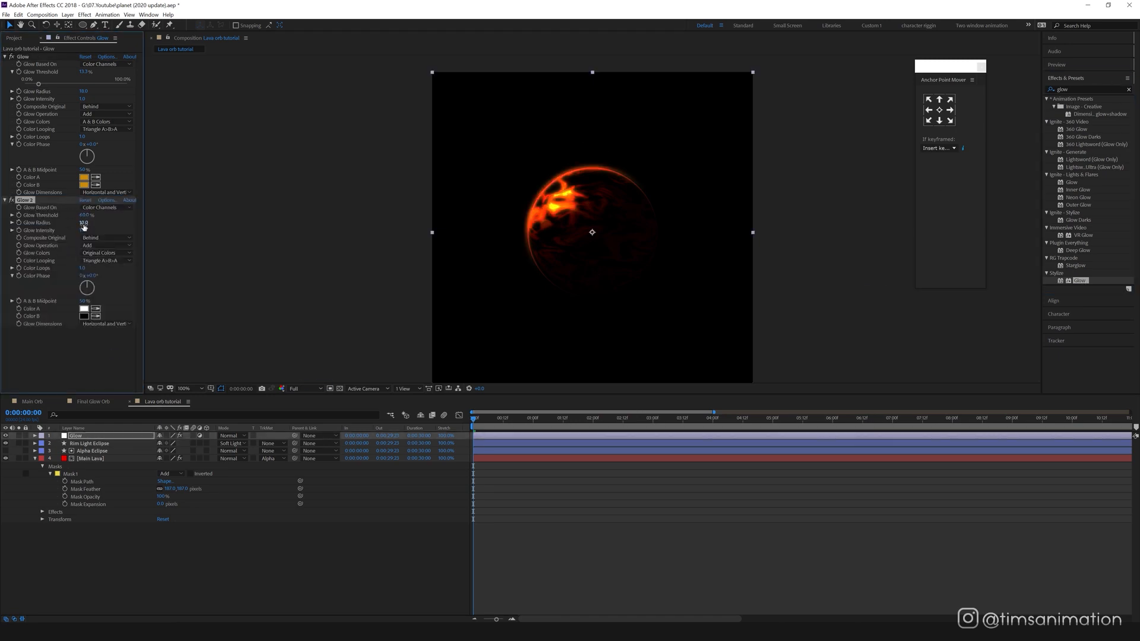
pyautogui.moveTo(83, 223); pyautogui.dragTo(106, 216)
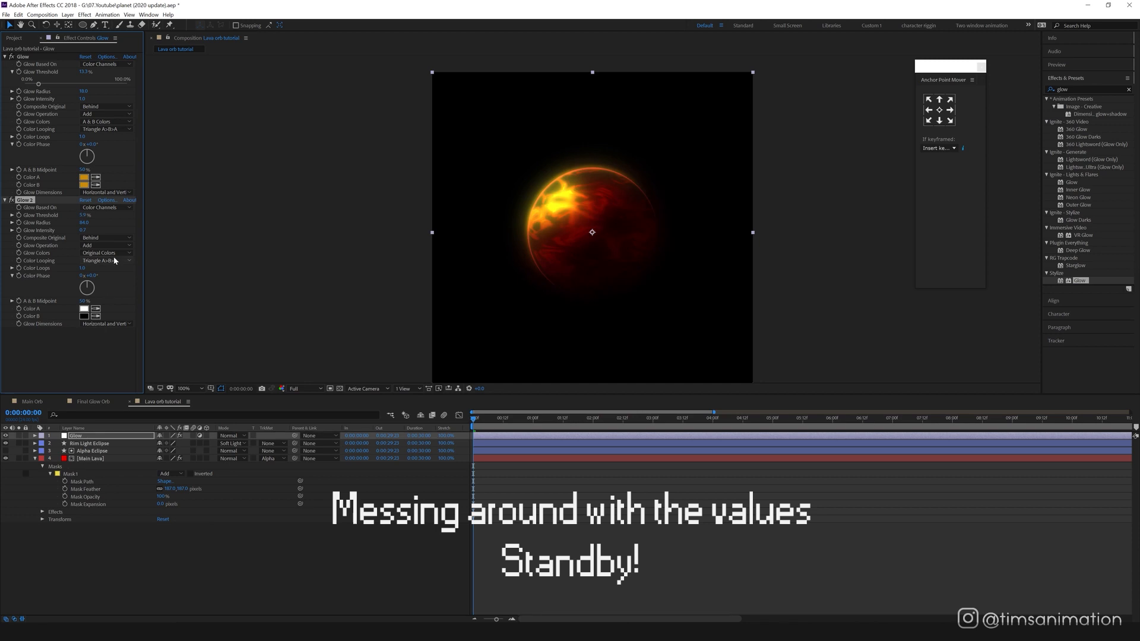
# Step: Switch the second glow to A & B Colors and make both Color A and Color B red
pyautogui.click(105, 253)
pyautogui.click(101, 270)
pyautogui.click(83, 308)
pyautogui.click(125, 22)
pyautogui.click(207, 25)
pyautogui.click(95, 316)
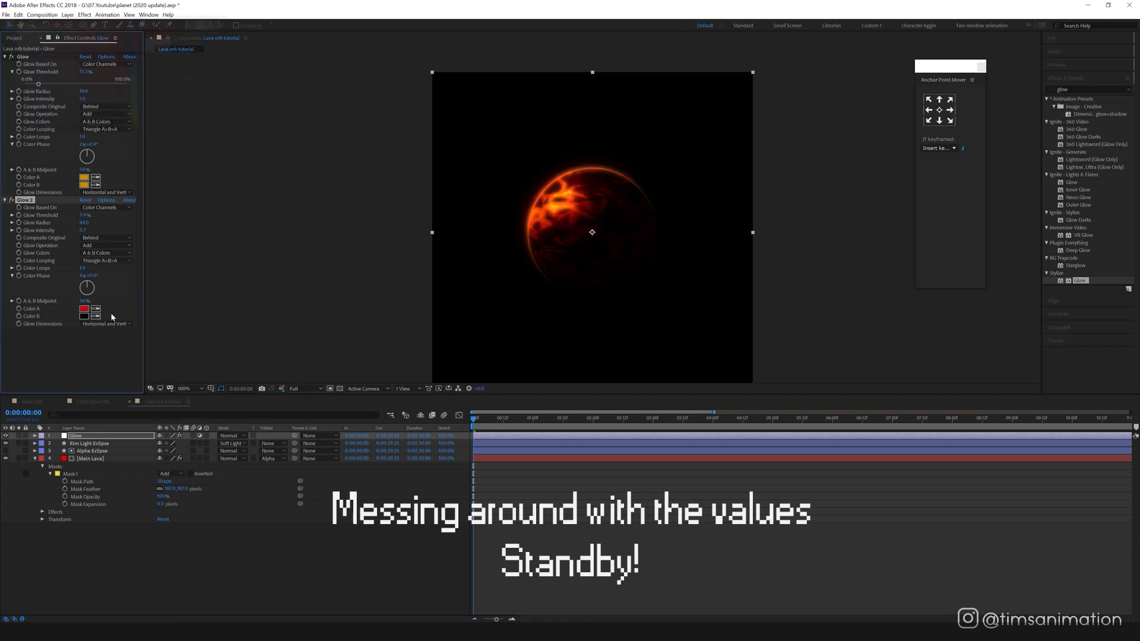
pyautogui.click(86, 308)
pyautogui.click(84, 309)
pyautogui.moveTo(135, 132); pyautogui.dragTo(136, 126)
pyautogui.click(119, 23)
pyautogui.click(209, 27)
# Step: Fine-tune the second glow's threshold and intensity, and undo the radius experiments
pyautogui.moveTo(85, 216); pyautogui.dragTo(166, 232)
pyautogui.hotkey('ctrl', 'z')
pyautogui.hotkey('ctrl', 'z')
pyautogui.hotkey('ctrl', 'z')
pyautogui.hotkey('ctrl', 'z')
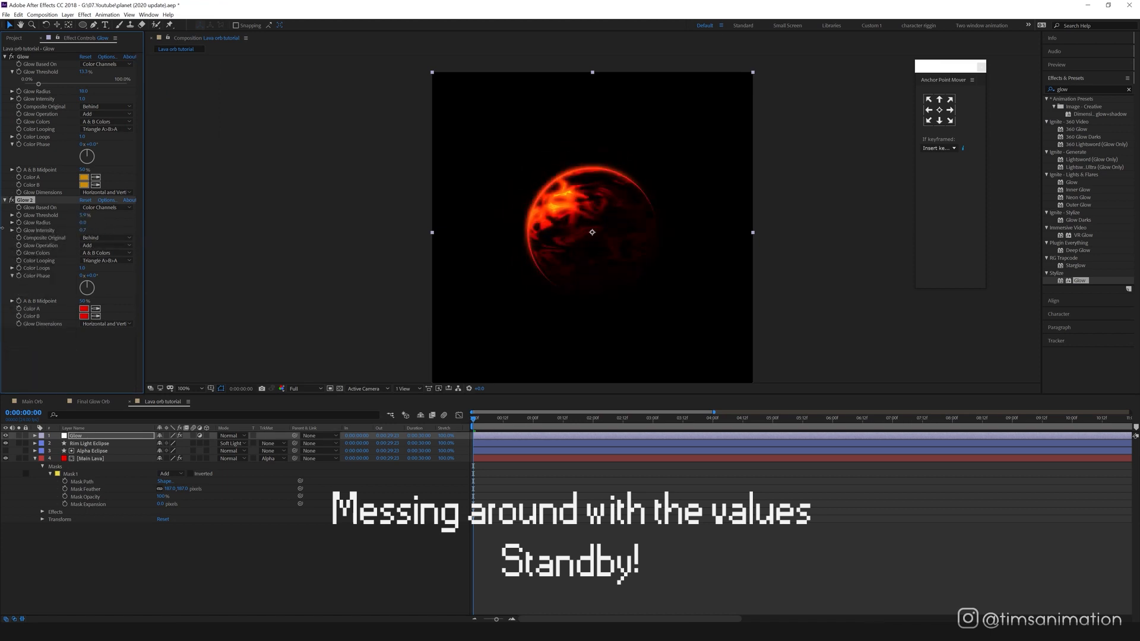
pyautogui.hotkey('ctrl', 'z')
pyautogui.hotkey('ctrl', 'z')
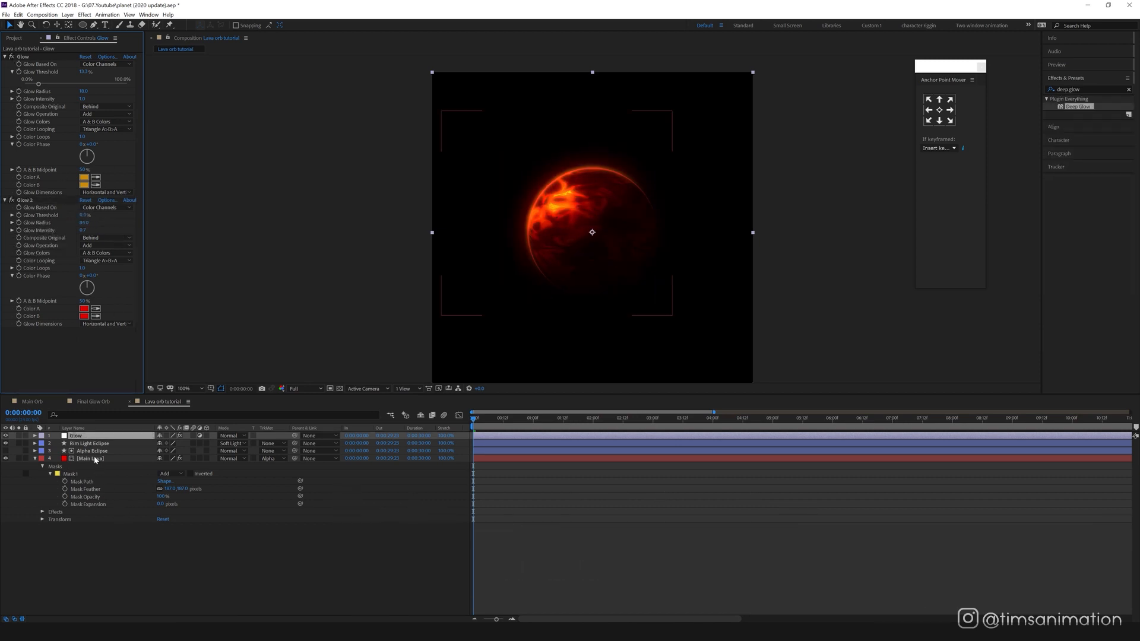
# Step: Raise the Main Lava layer's Fractal Noise contrast, set its brightness to 14, and increase the Turbulent Displace size
pyautogui.click(95, 459)
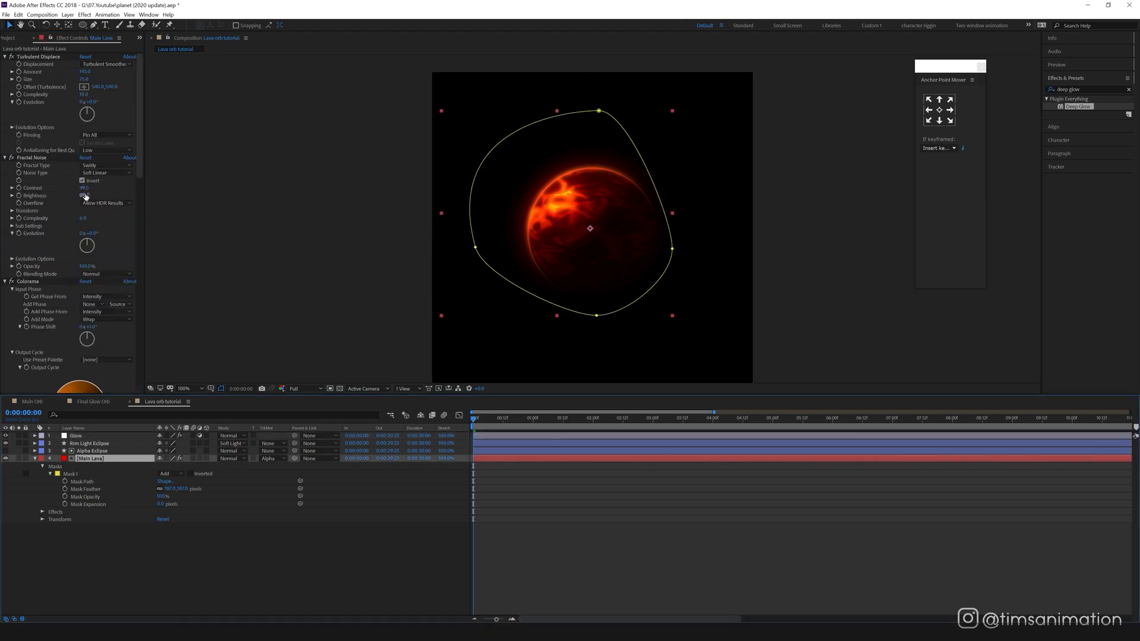
pyautogui.moveTo(85, 189); pyautogui.dragTo(102, 206)
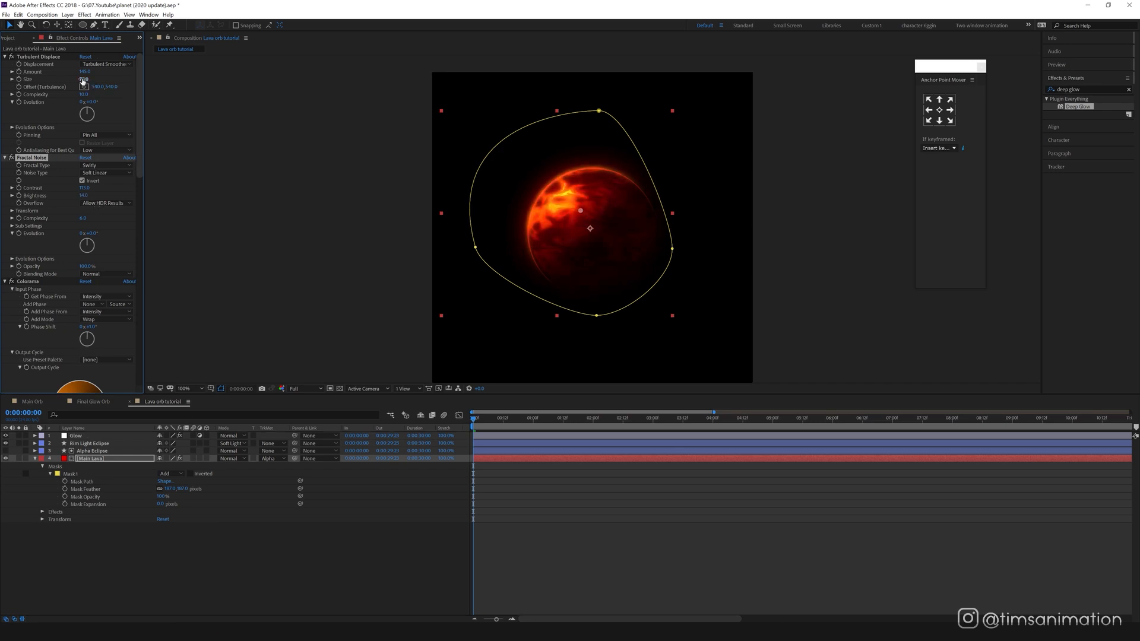
pyautogui.moveTo(83, 81); pyautogui.dragTo(117, 86)
pyautogui.scroll(1, 532, 189)
pyautogui.scroll(1, 532, 189)
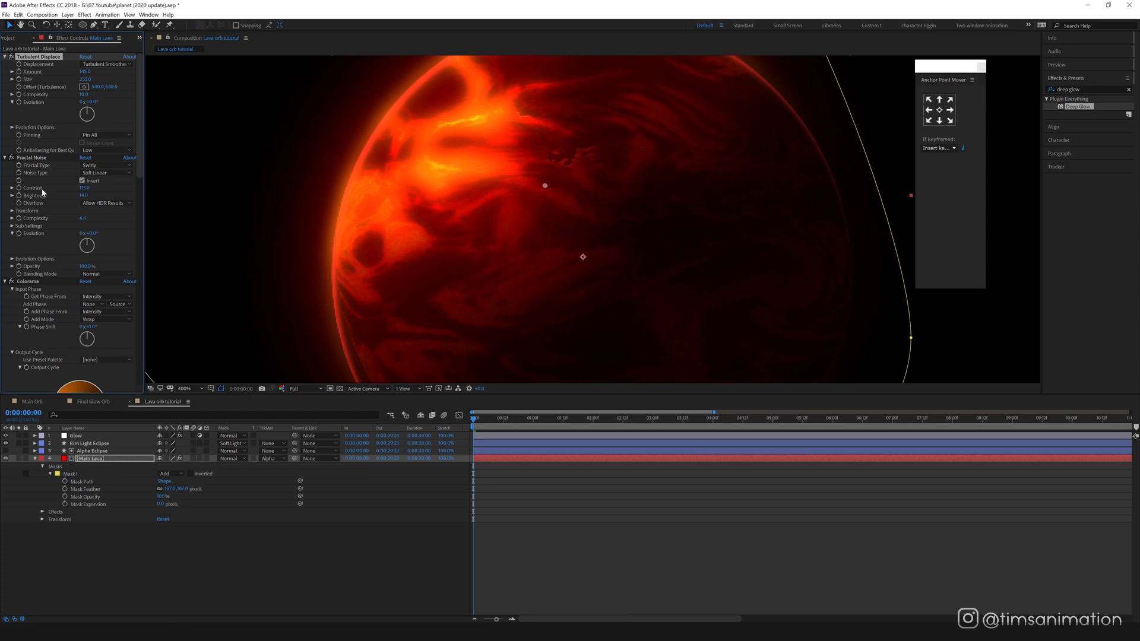
# Step: Reduce the Roughen Edges scale on the Main Lava layer and rotate the Colorama phase shift
pyautogui.scroll(-10, 41, 180)
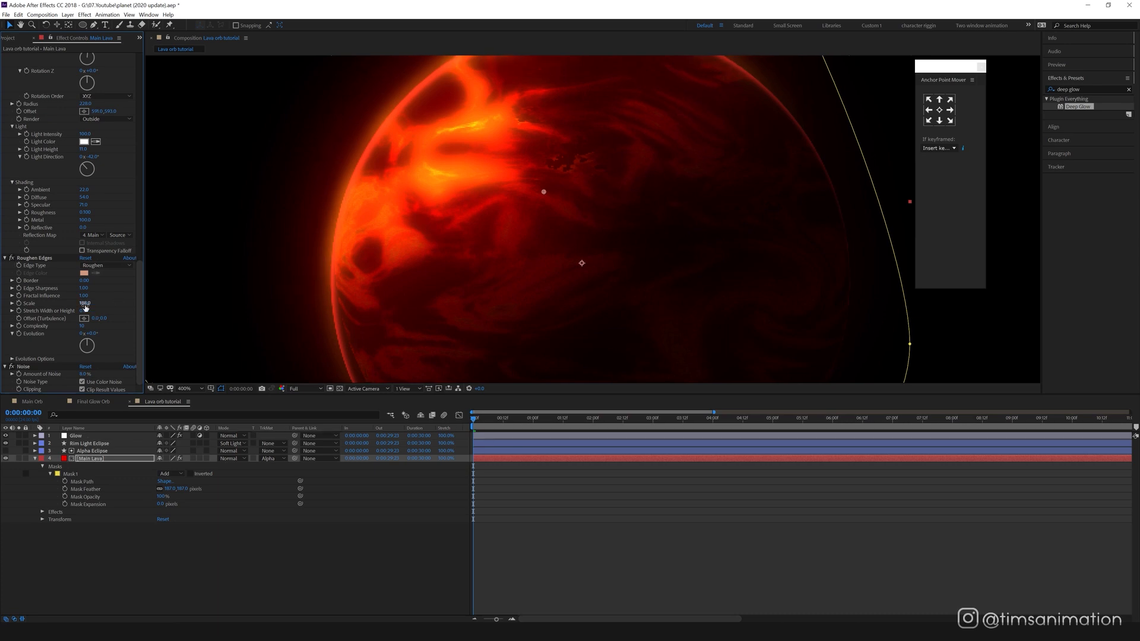
pyautogui.moveTo(85, 307); pyautogui.dragTo(53, 310)
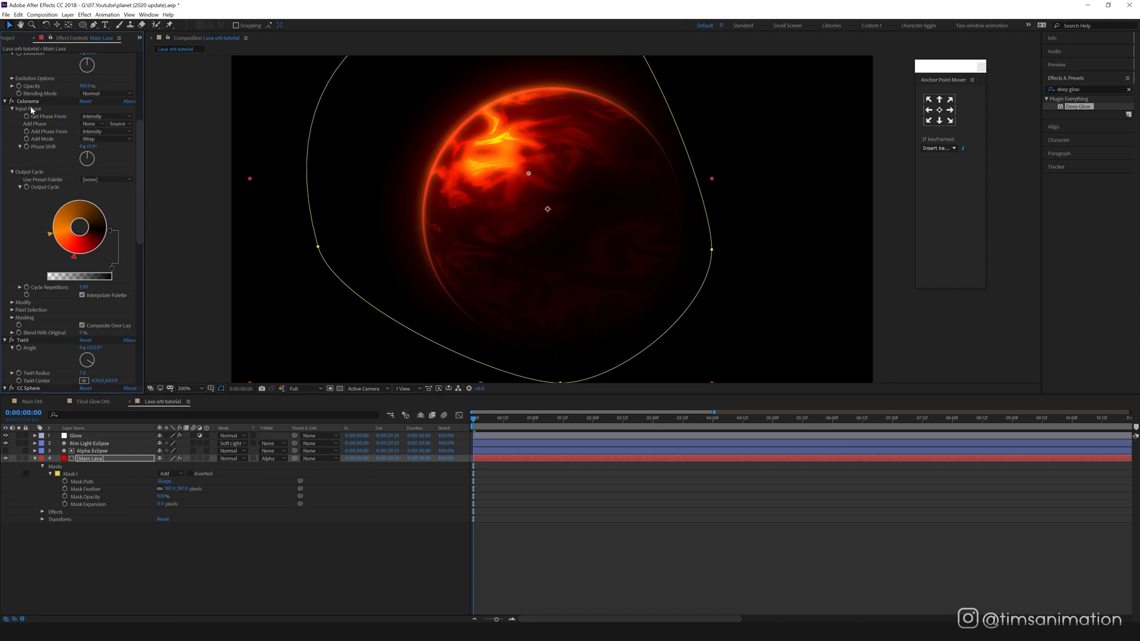
pyautogui.moveTo(88, 156); pyautogui.dragTo(87, 155)
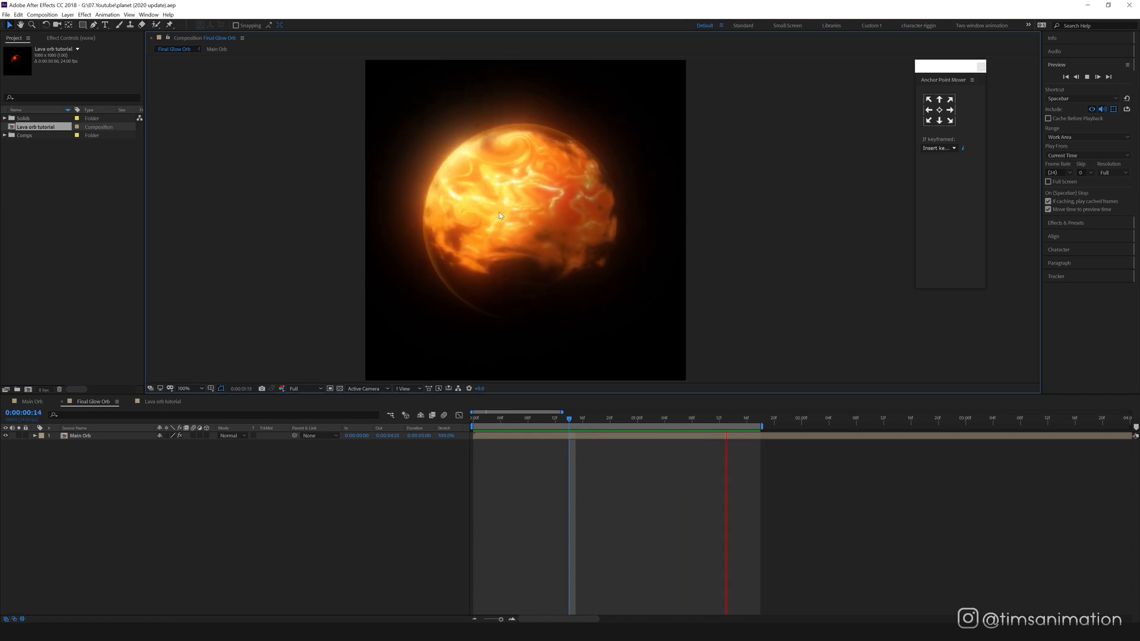
# Step: In the Lava orb tutorial composition, keyframe Main Lava's Fractal Noise scale from the first frame to a higher value at 0:00:03:22
pyautogui.click(152, 403)
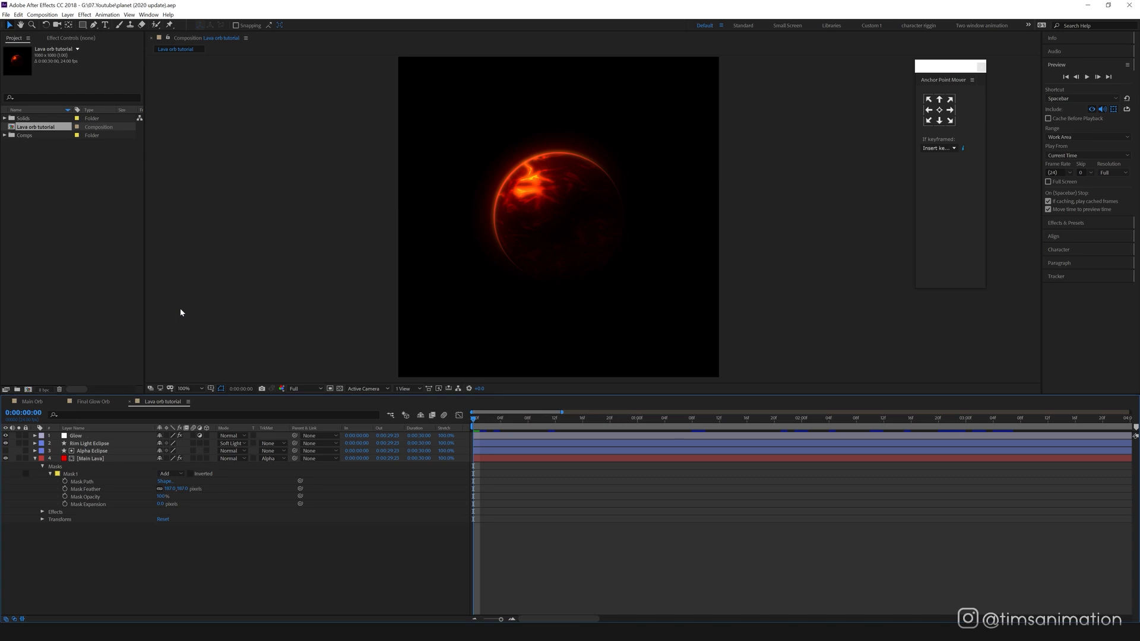
pyautogui.click(91, 459)
pyautogui.click(74, 39)
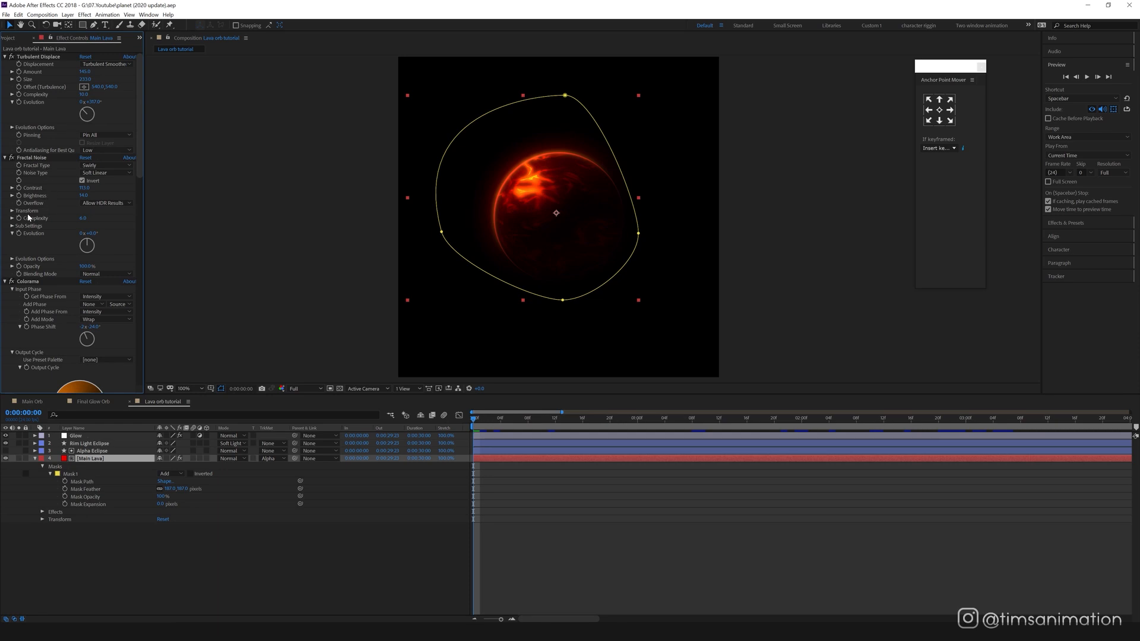
pyautogui.click(12, 211)
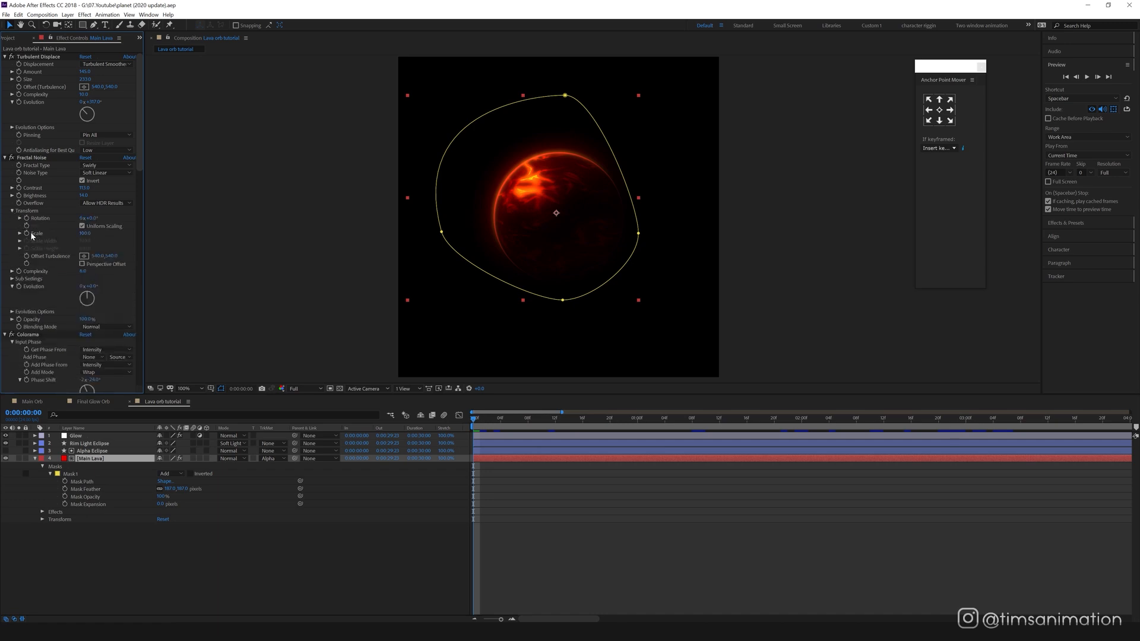
pyautogui.click(27, 233)
pyautogui.moveTo(561, 412)
pyautogui.mouseDown()
pyautogui.moveTo(1130, 426)
pyautogui.moveTo(560, 427)
pyautogui.mouseUp()
pyautogui.click(558, 419)
pyautogui.moveTo(46, 248); pyautogui.dragTo(55, 247)
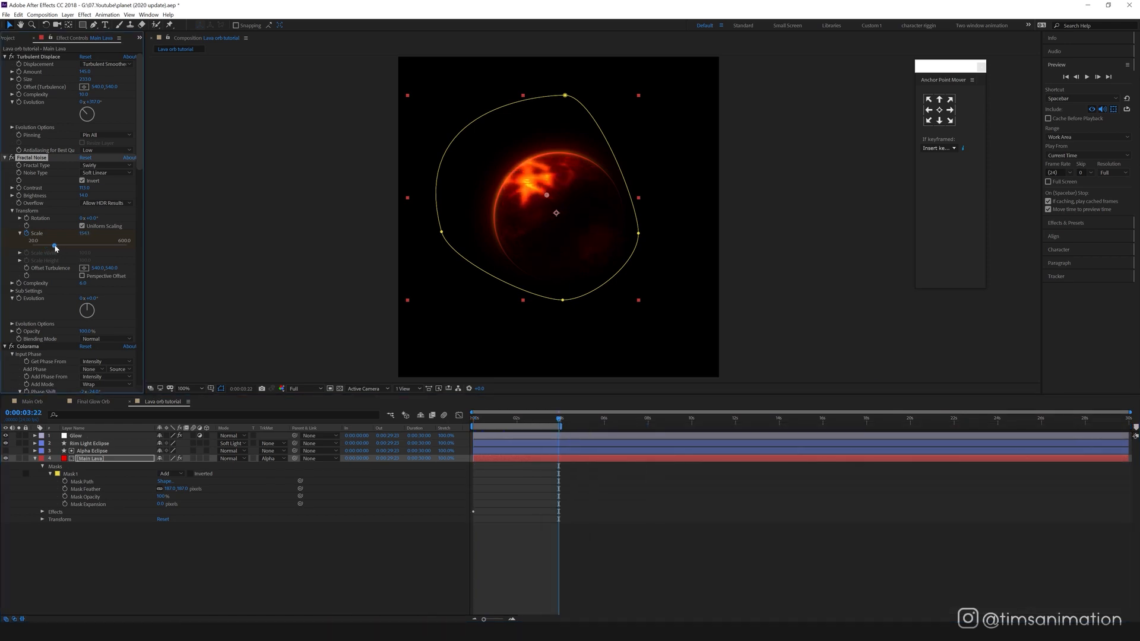
# Step: Play back the scale animation from the first frame
pyautogui.click(473, 420)
pyautogui.press('.')
pyautogui.press('space')
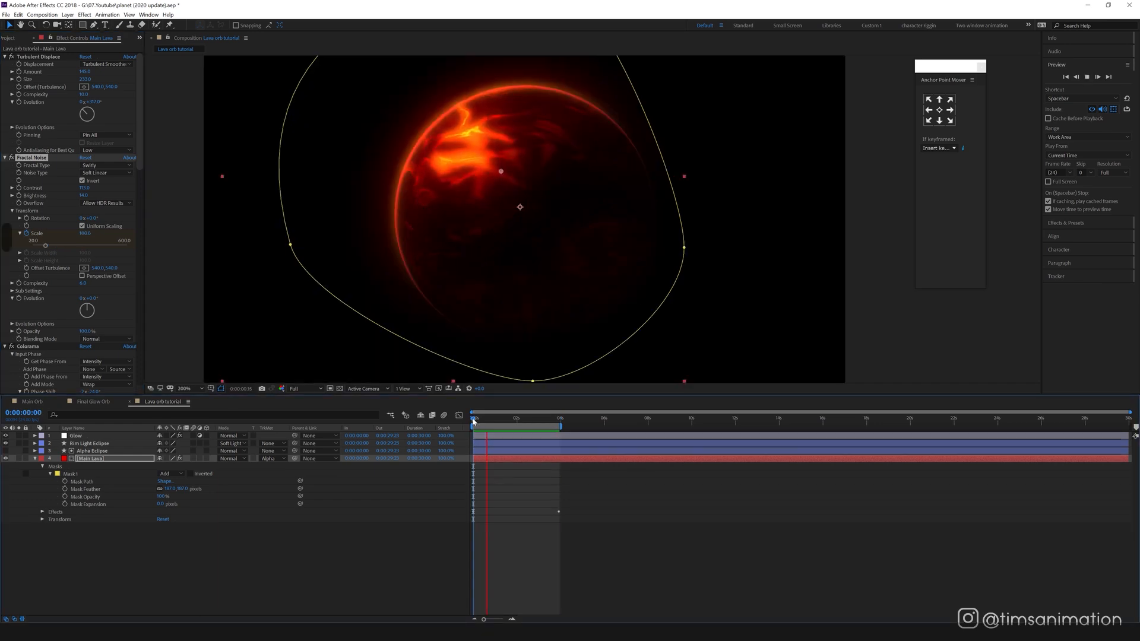
pyautogui.press('space')
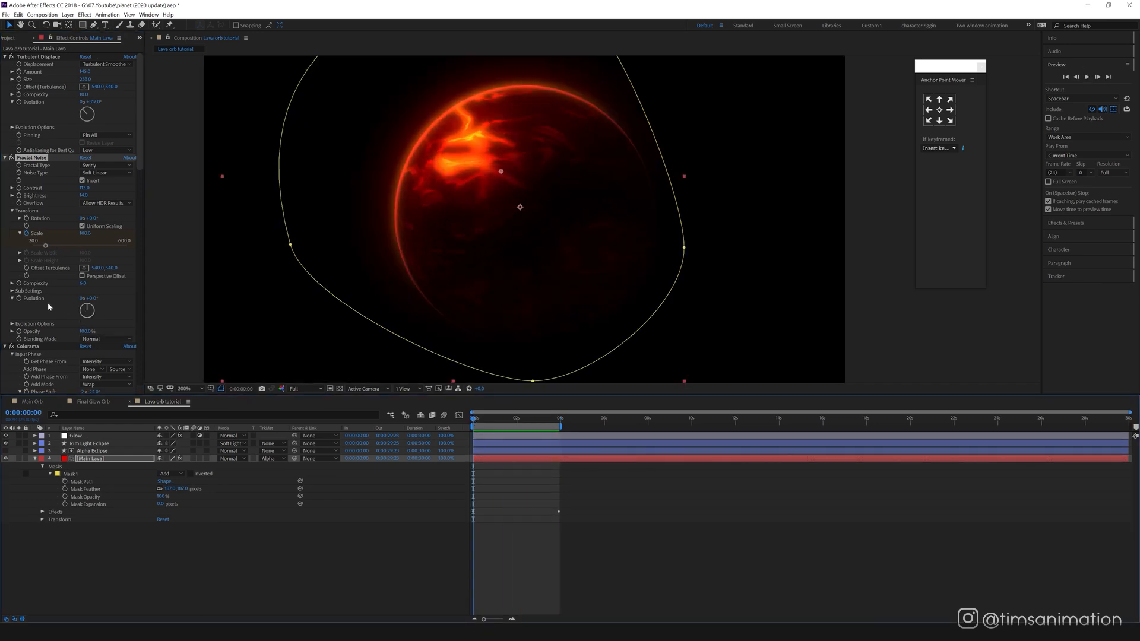
# Step: Keyframe the Fractal Noise evolution from the first frame to about 177° at 0:00:03:22 and preview the motion
pyautogui.click(19, 298)
pyautogui.moveTo(504, 422); pyautogui.dragTo(559, 422)
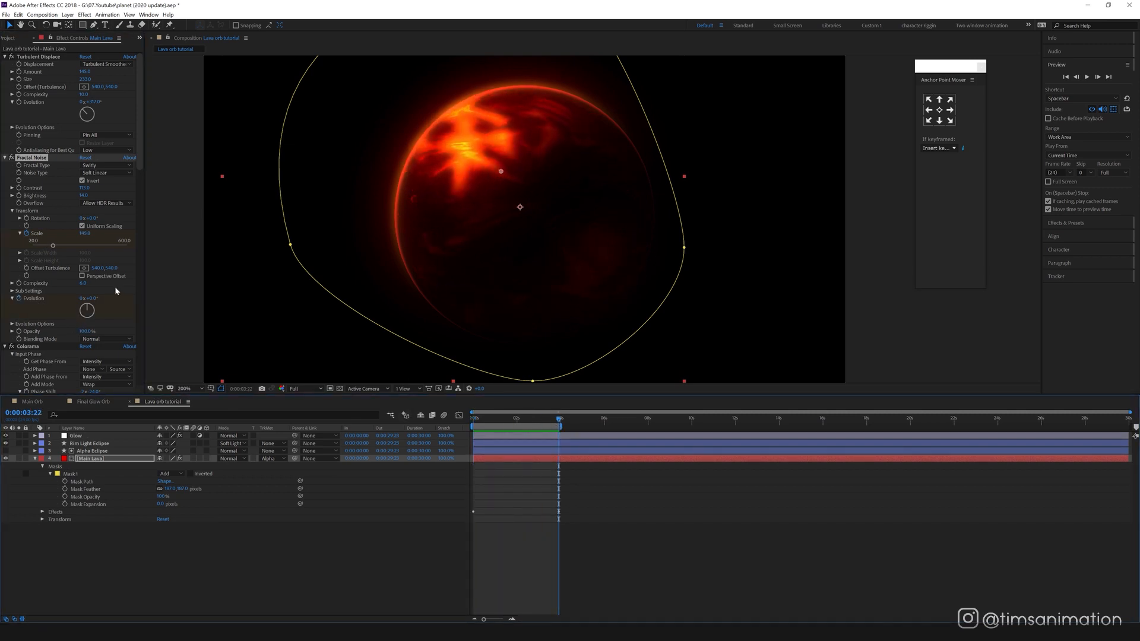
pyautogui.moveTo(92, 310); pyautogui.dragTo(89, 317)
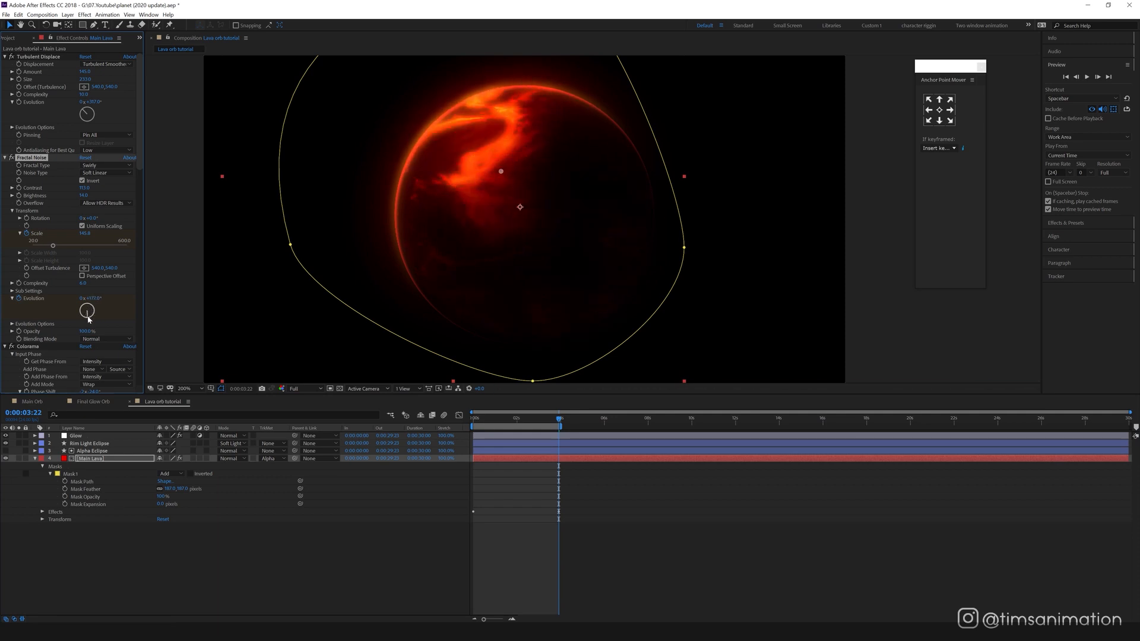
pyautogui.press('space')
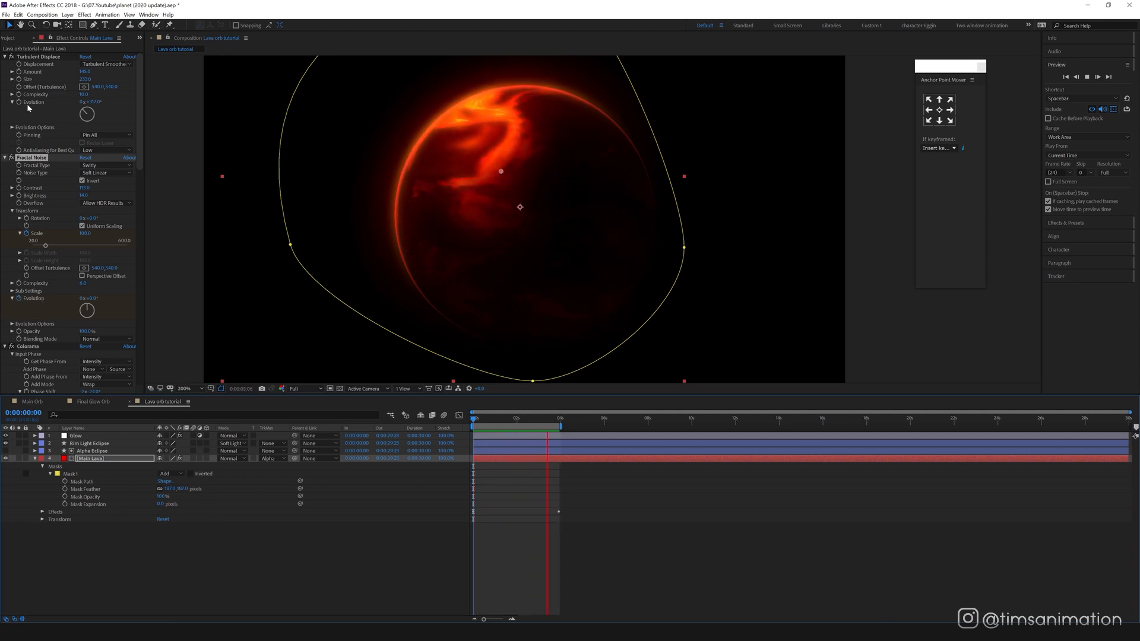
# Step: Keyframe Main Lava's Turbulent Displace offset at the first frame, then move it up and right at 0:00:03:22 and preview the motion
pyautogui.click(34, 56)
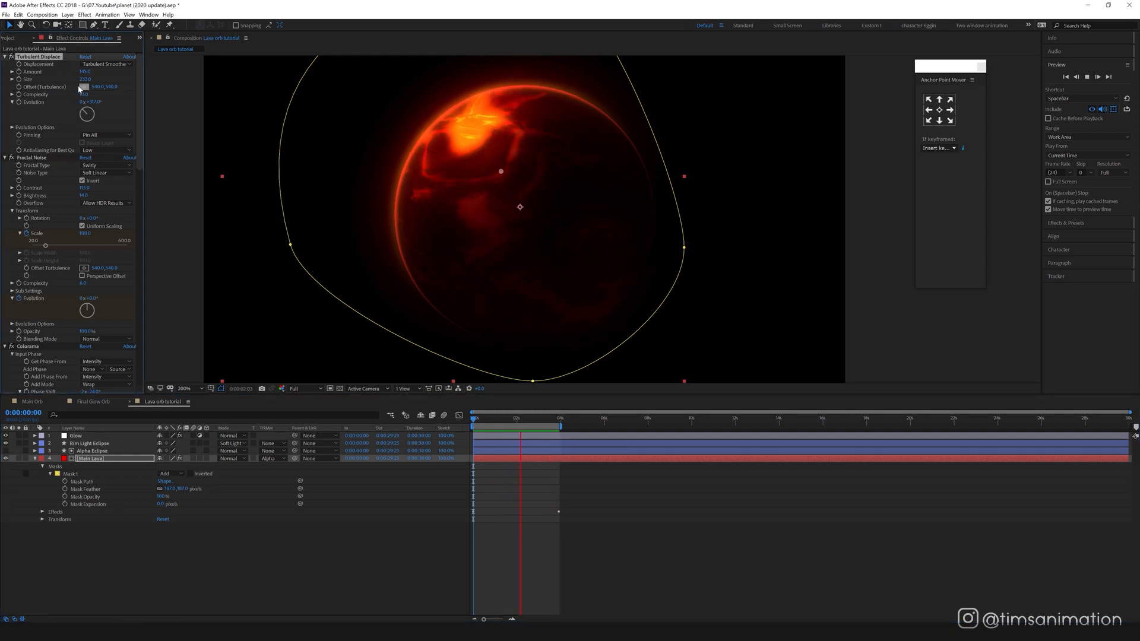
pyautogui.click(475, 420)
pyautogui.click(18, 87)
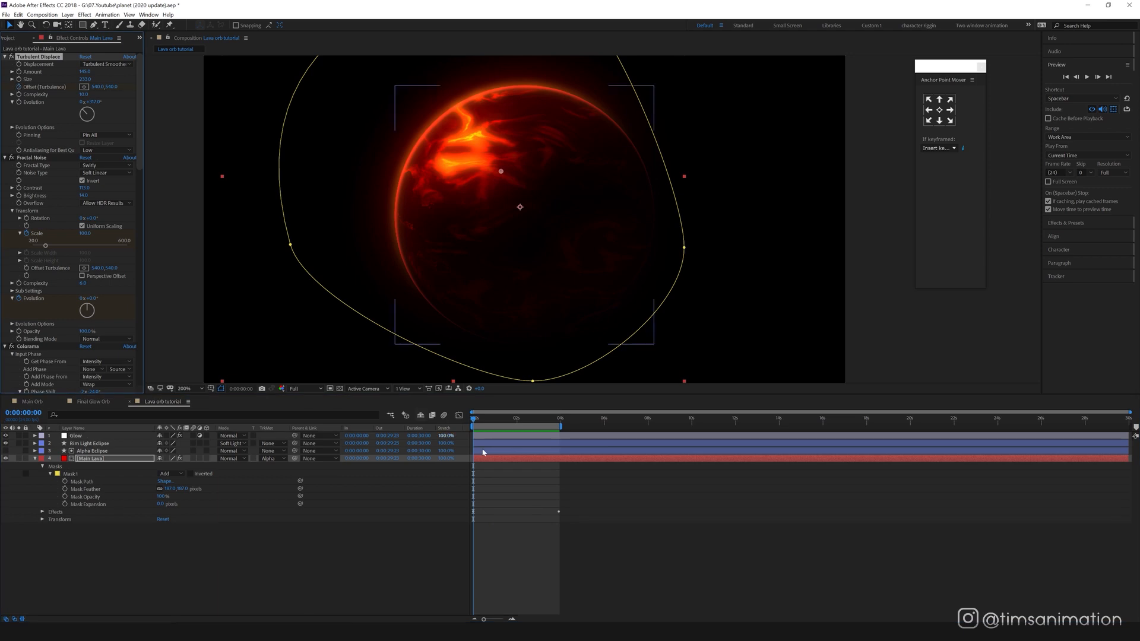
pyautogui.moveTo(530, 423); pyautogui.dragTo(559, 422)
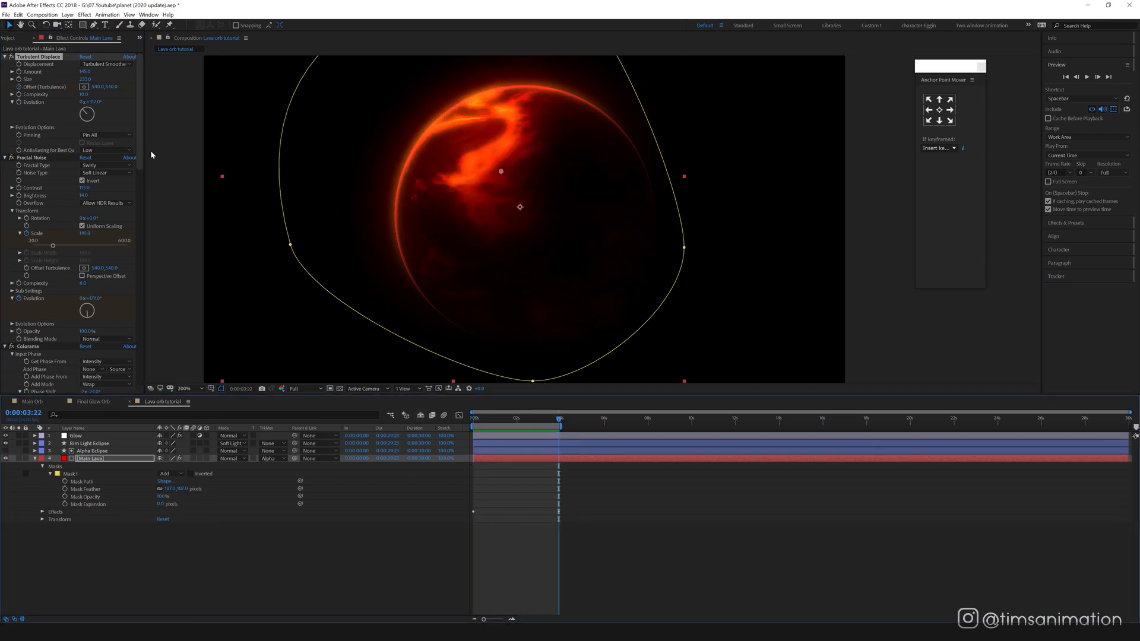
pyautogui.moveTo(501, 171); pyautogui.dragTo(611, 116)
pyautogui.press('space')
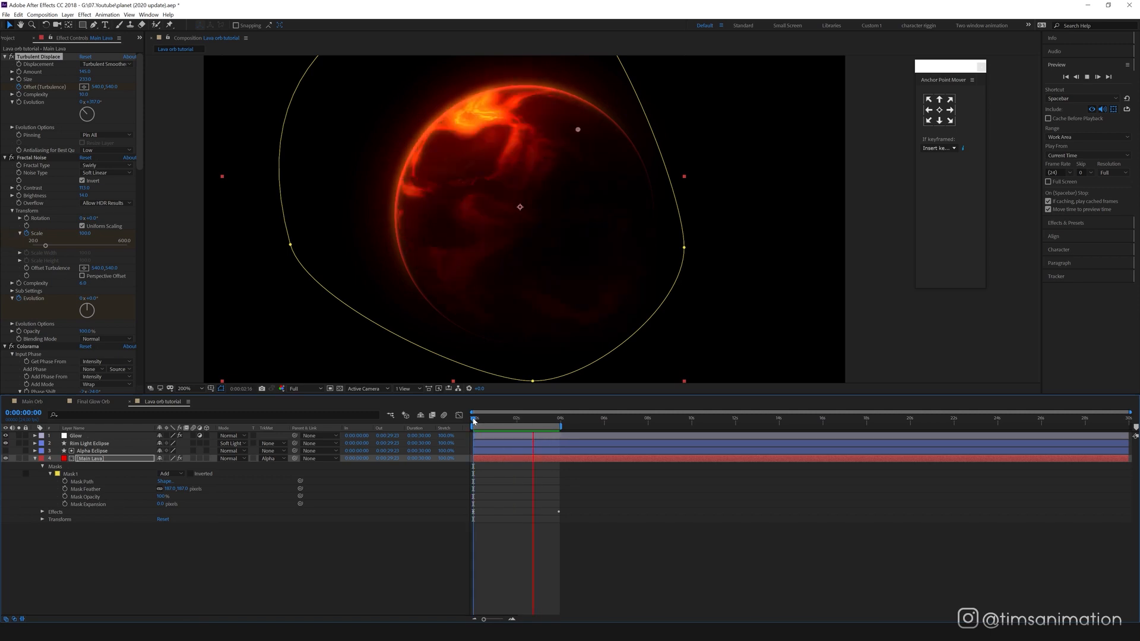
pyautogui.press('space')
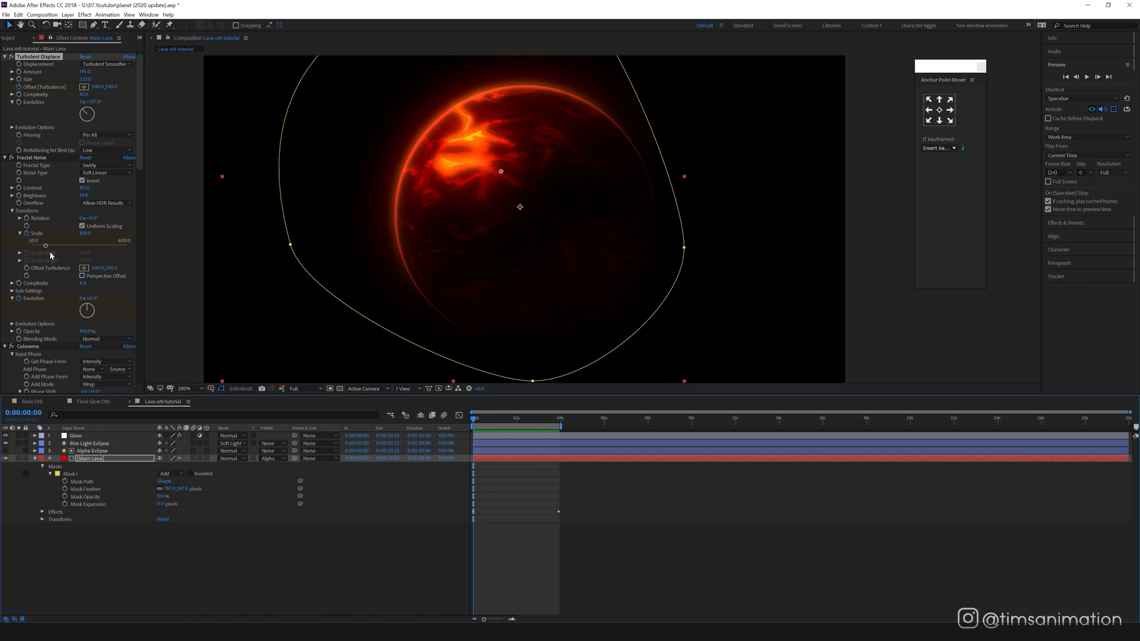
# Step: Keyframe the CC Sphere Y rotation from the first frame to a further-turned angle at 0:00:03:22 and preview the spin
pyautogui.scroll(-5, 49, 251)
pyautogui.scroll(-8, 49, 251)
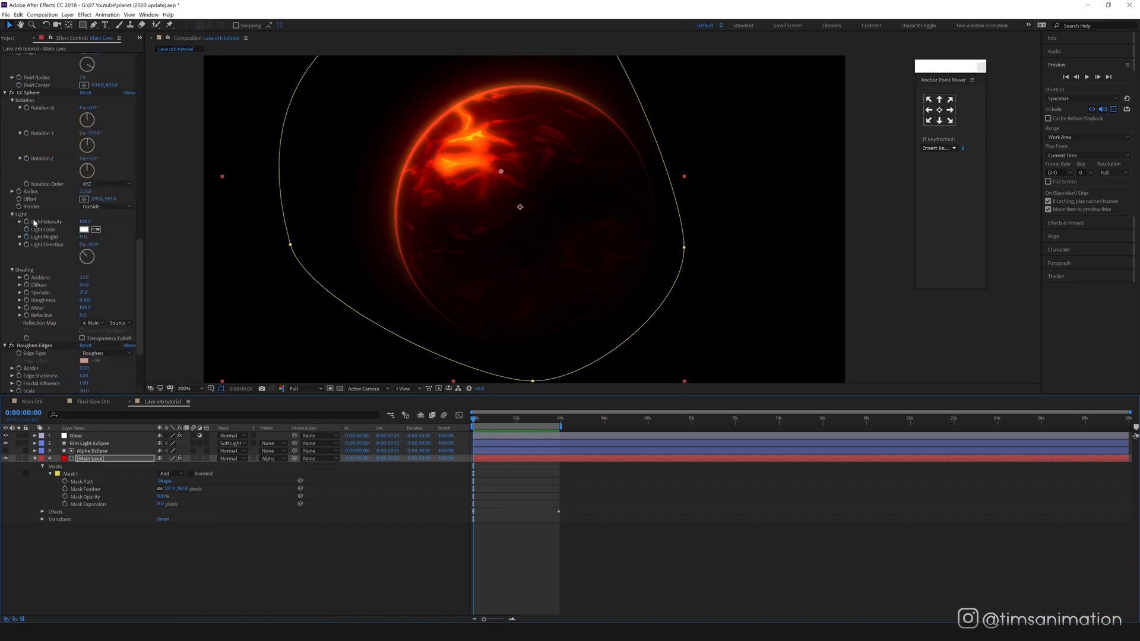
pyautogui.scroll(-3, 34, 224)
pyautogui.scroll(5, 34, 223)
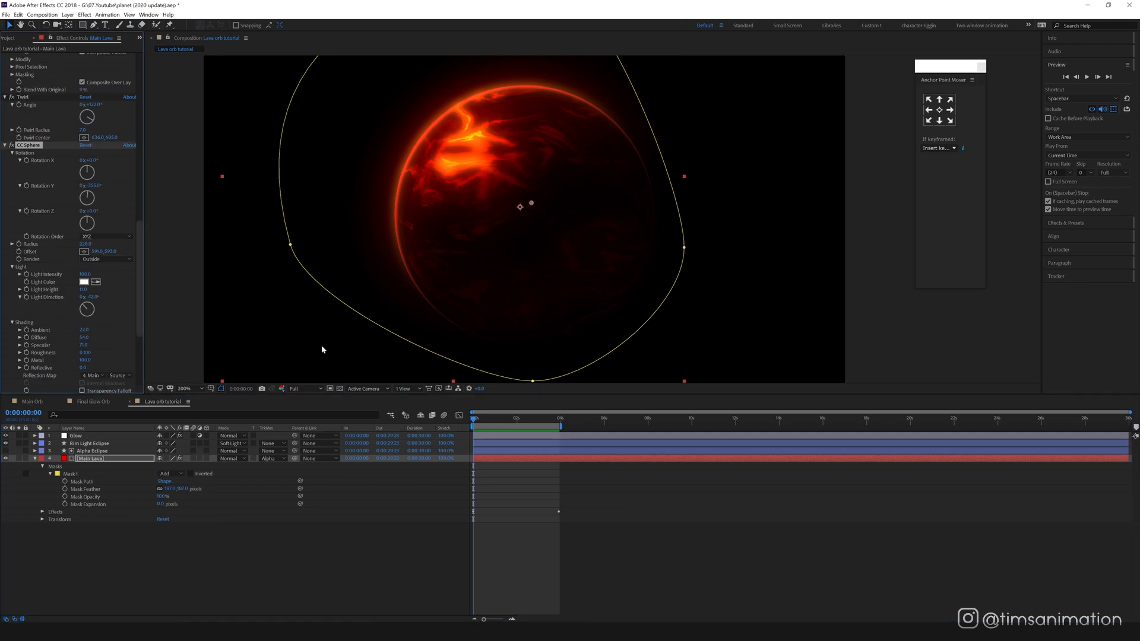
pyautogui.click(26, 186)
pyautogui.click(560, 421)
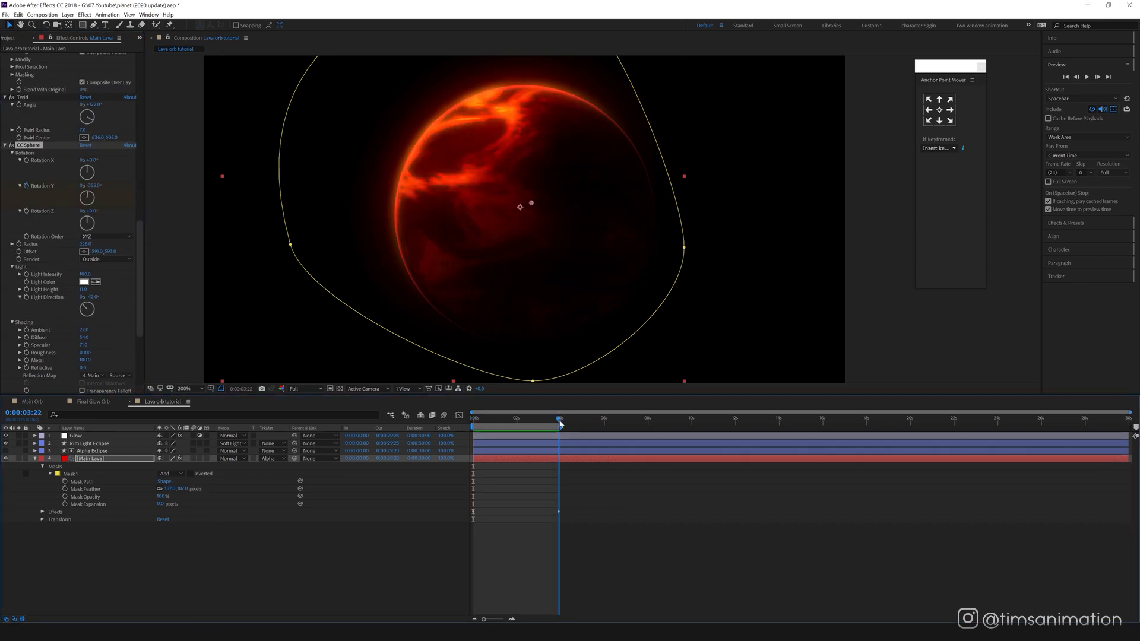
pyautogui.moveTo(88, 196); pyautogui.dragTo(92, 196)
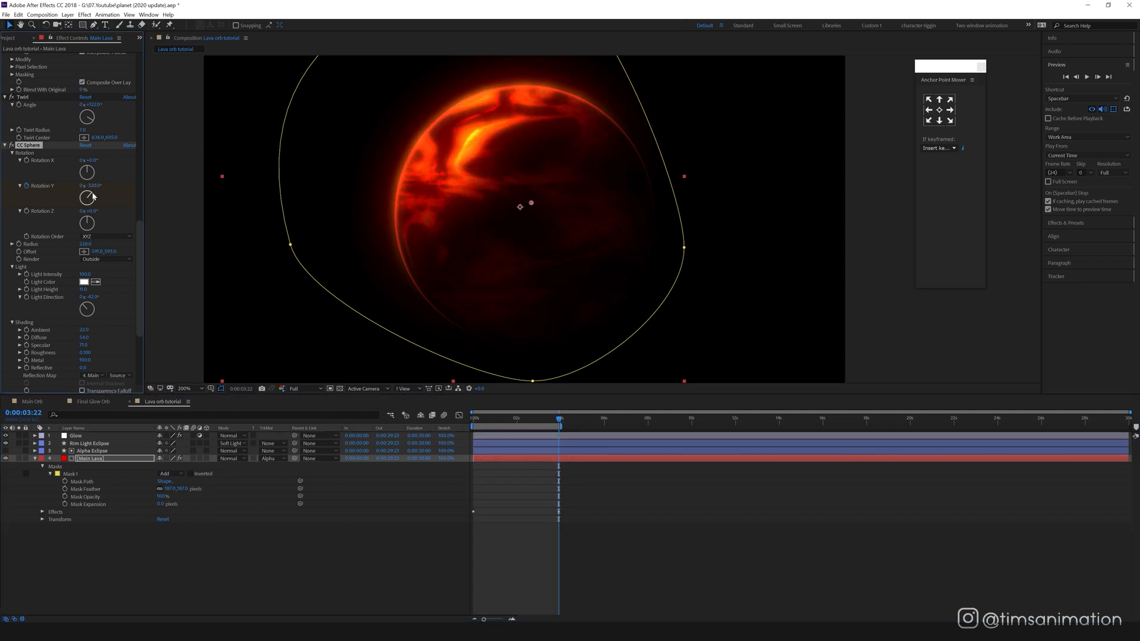
pyautogui.press('Home')
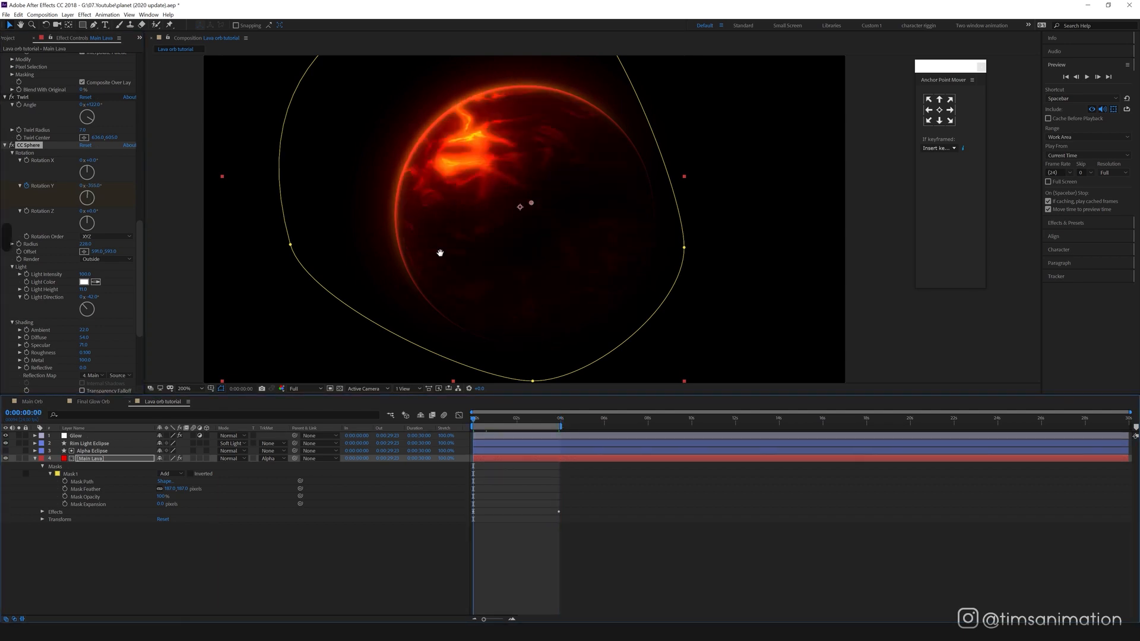
pyautogui.press('space')
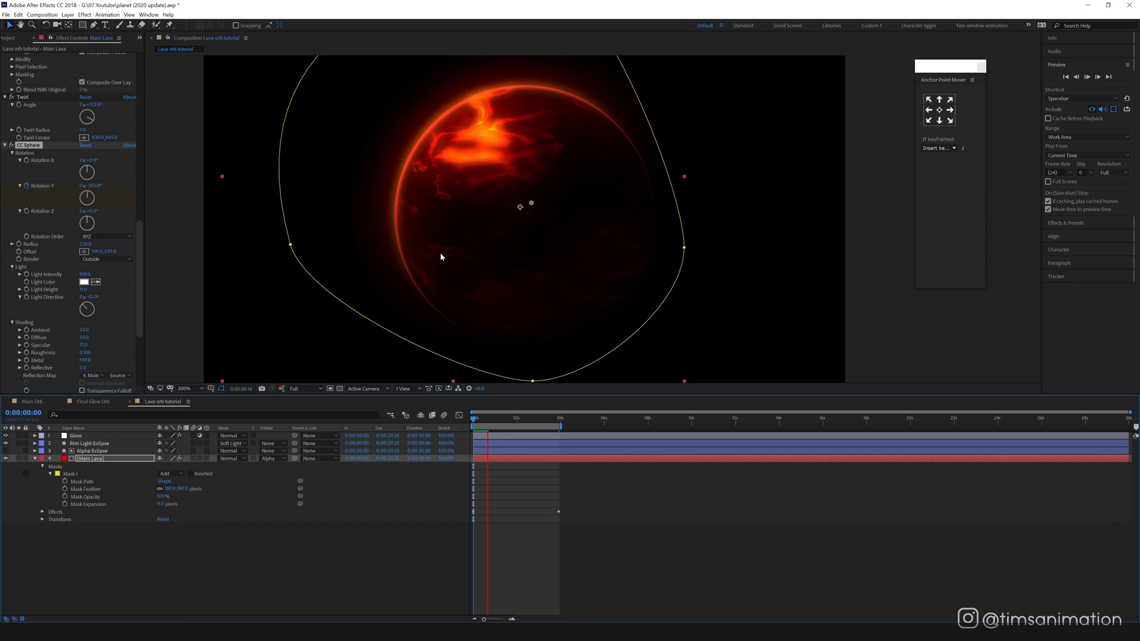
# Step: Show Main Lava's animated properties and keyframe the Turbulent Displace evolution from the first frame to a further-rotated value at 0:00:03:22, previewing it
pyautogui.click(103, 460)
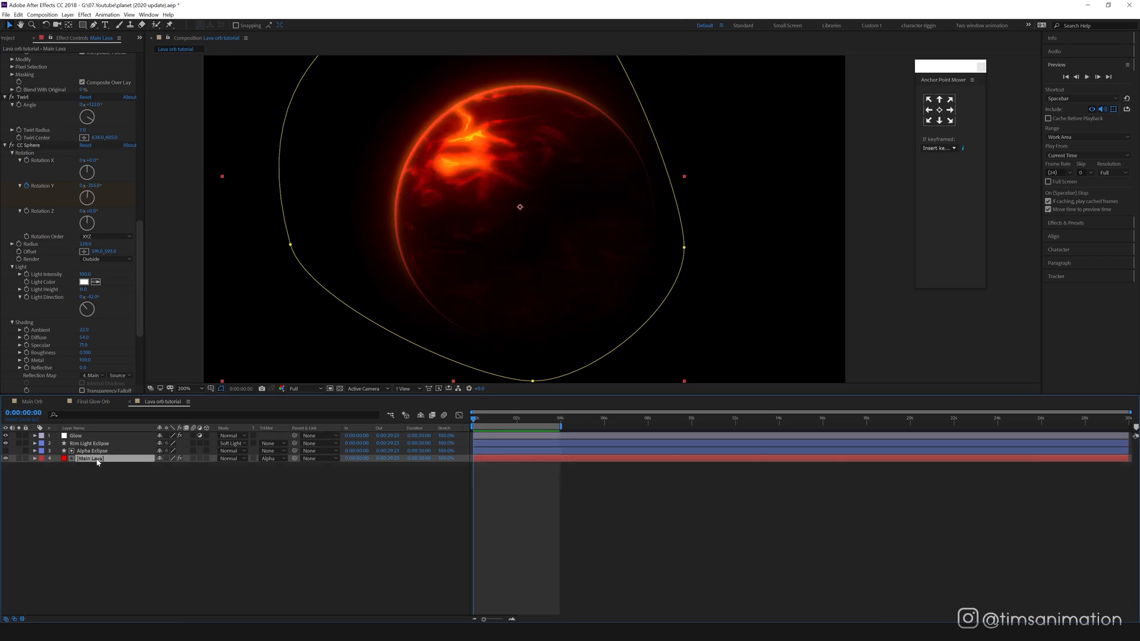
pyautogui.press('u')
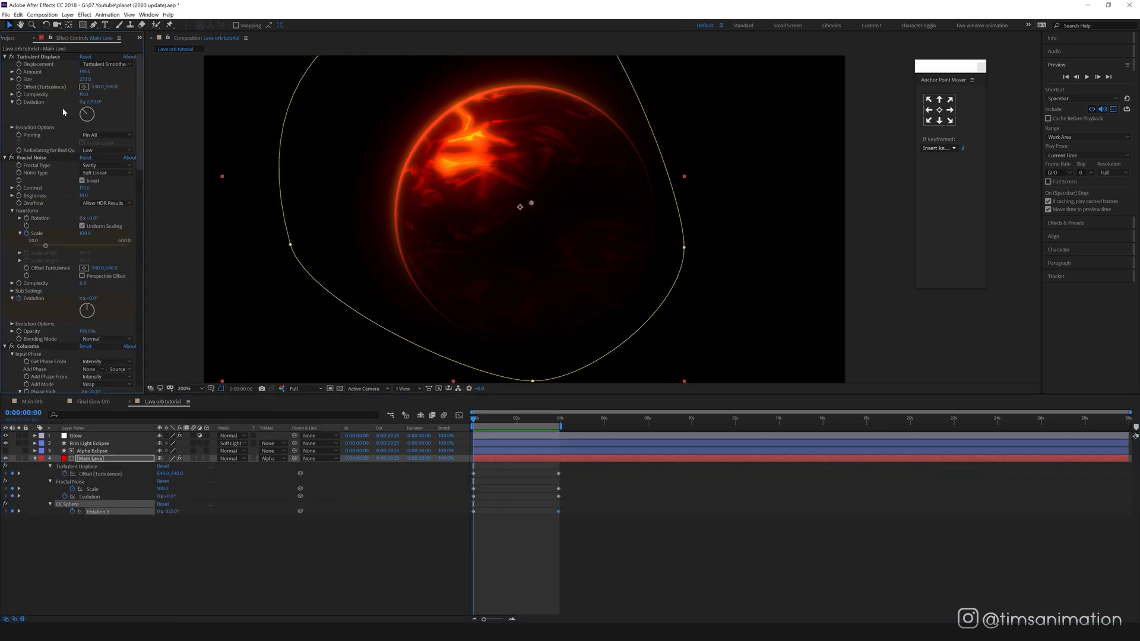
pyautogui.click(20, 104)
pyautogui.press('k')
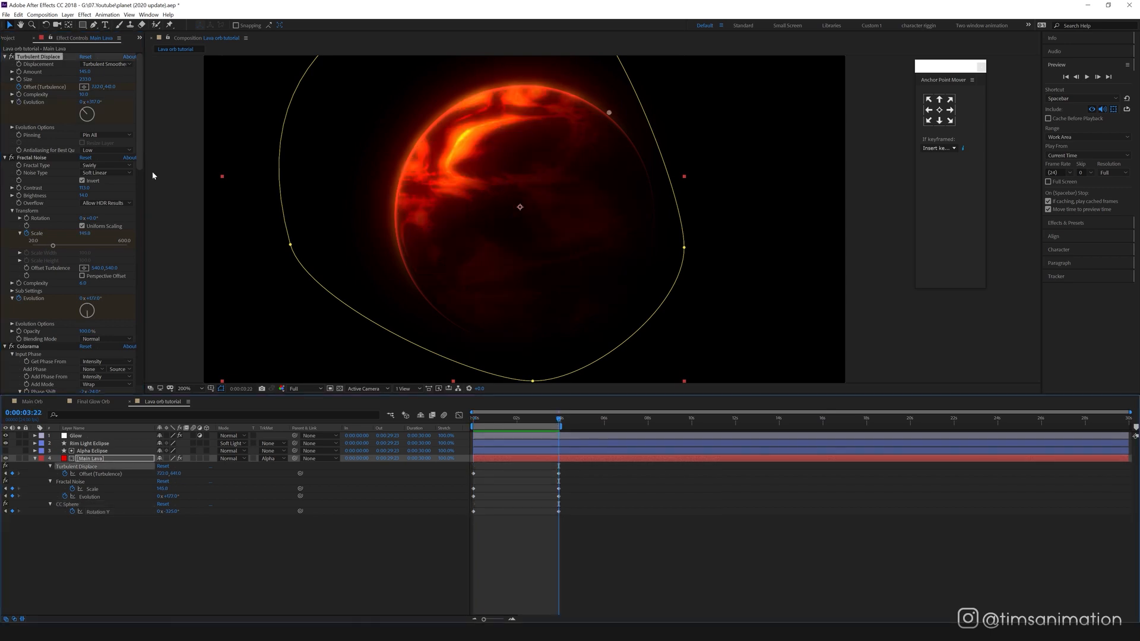
pyautogui.moveTo(84, 113); pyautogui.dragTo(93, 117)
pyautogui.click(473, 425)
pyautogui.press('space')
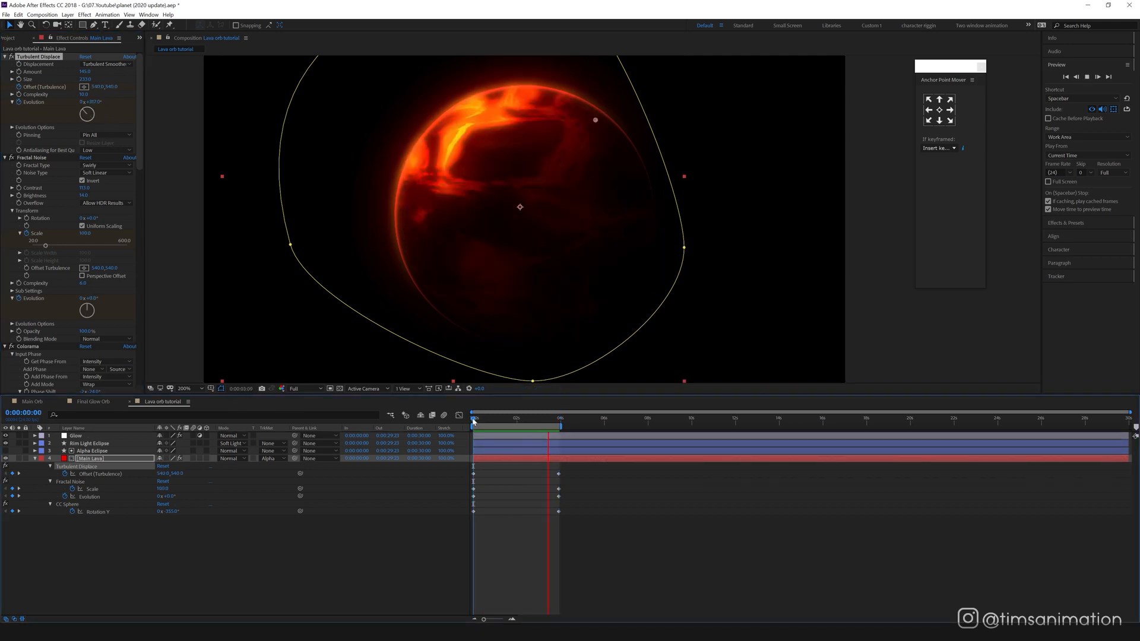
pyautogui.press('space')
# Step: Lower the Fractal Noise contrast and rotate its keyframed sub-rotation at 0:00:03:22, previewing the change
pyautogui.moveTo(488, 424); pyautogui.dragTo(514, 424)
pyautogui.scroll(-3, 57, 191)
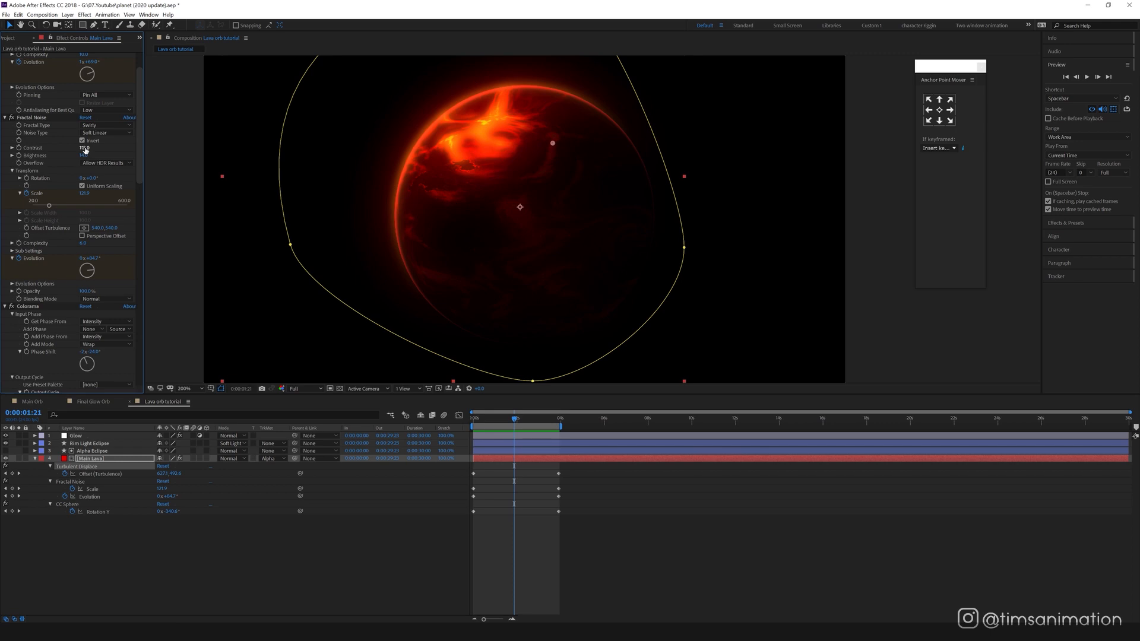
pyautogui.moveTo(84, 149); pyautogui.dragTo(77, 148)
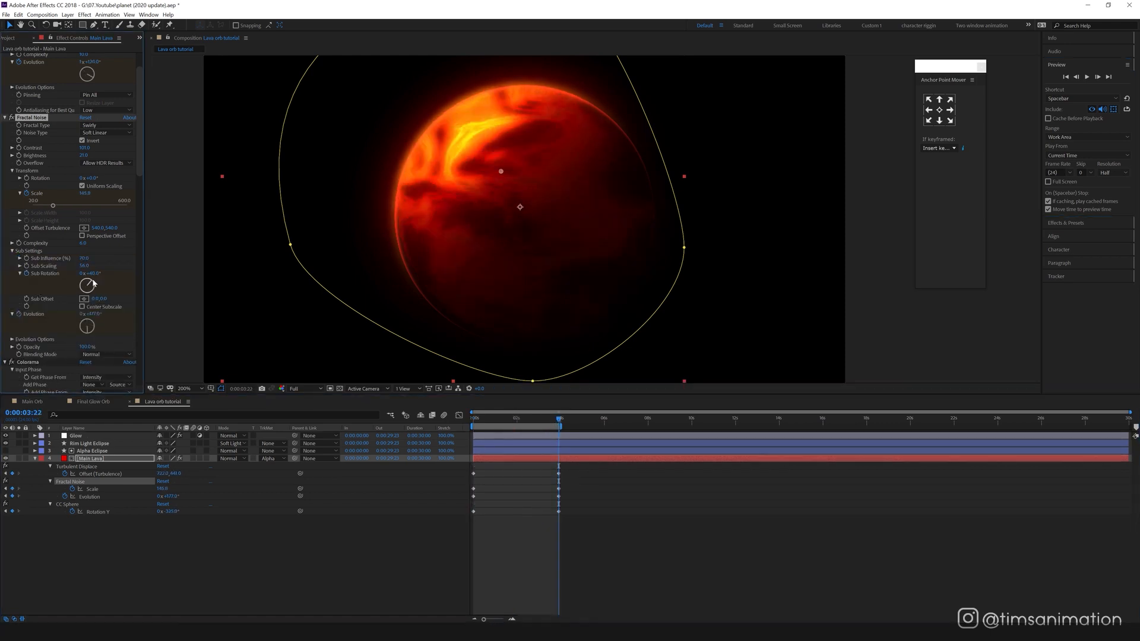
pyautogui.moveTo(91, 279); pyautogui.dragTo(95, 285)
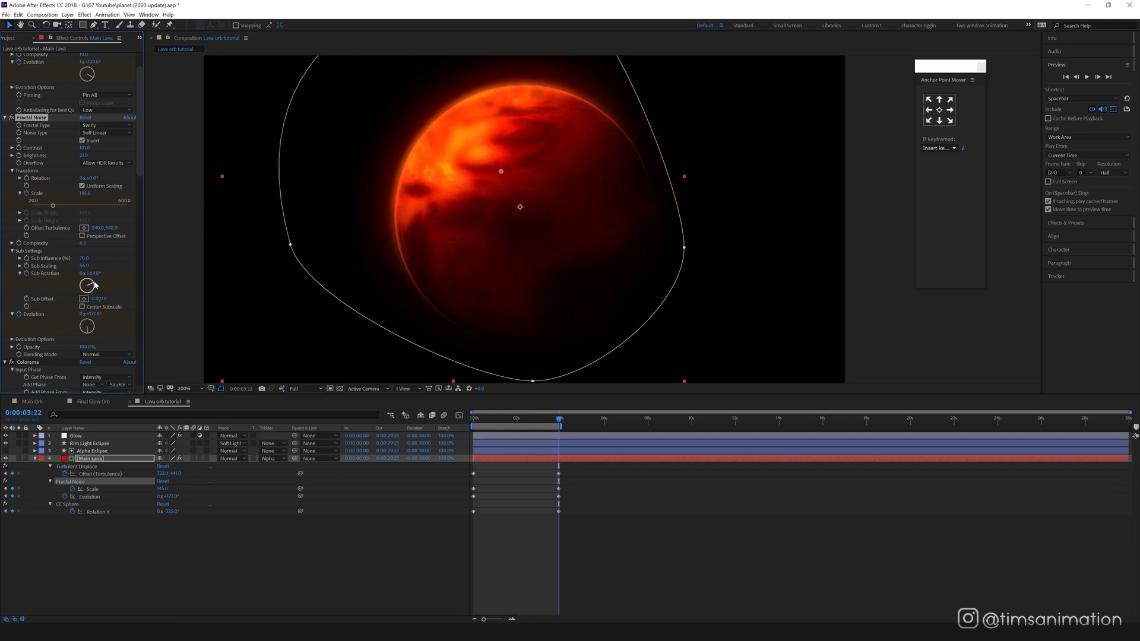
pyautogui.press('space')
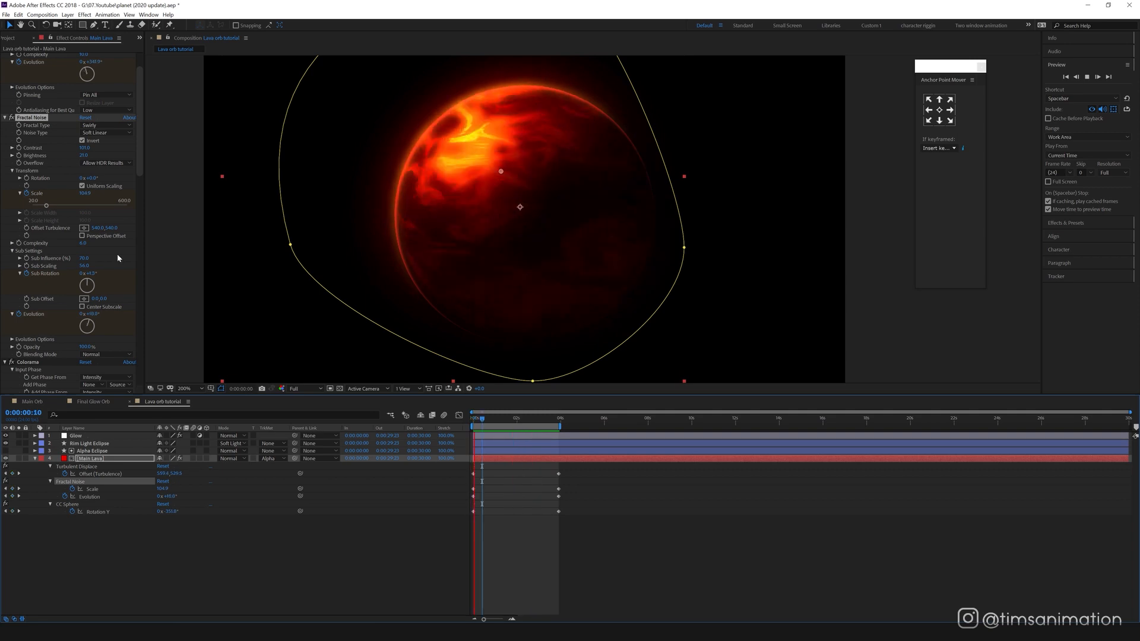
# Step: Increase the Roughen Edges border on Main Lava at 0:00:01:14 and preview from the first frame
pyautogui.scroll(-10, 35, 263)
pyautogui.click(35, 262)
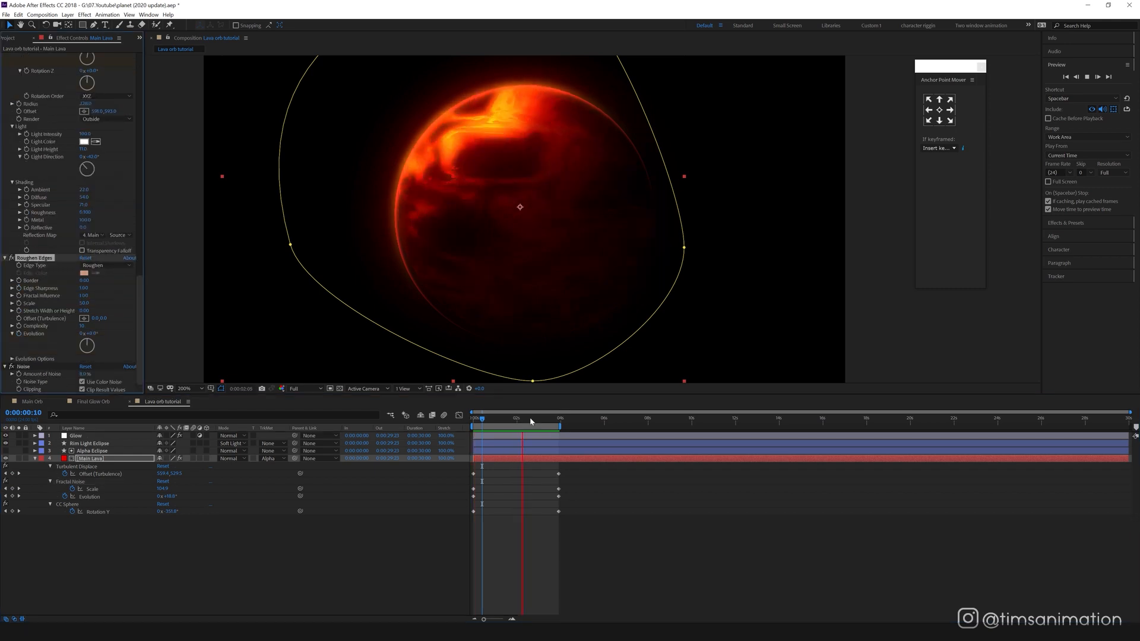
pyautogui.click(508, 419)
pyautogui.moveTo(510, 420); pyautogui.dragTo(508, 420)
pyautogui.moveTo(84, 280); pyautogui.dragTo(258, 299)
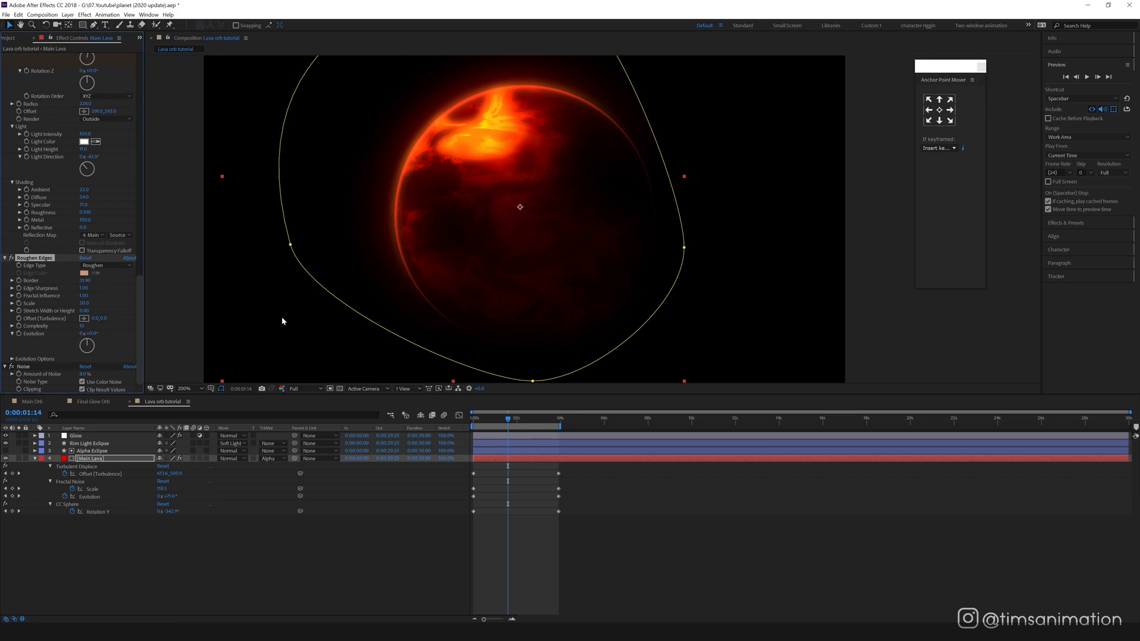
pyautogui.press('Home')
pyautogui.press('space')
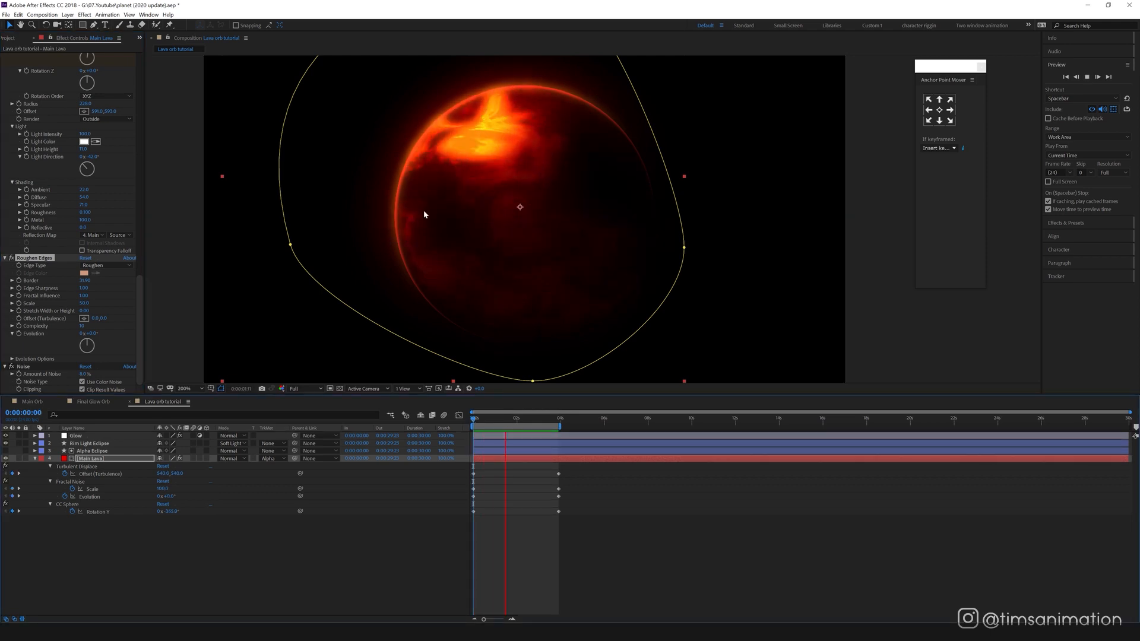
# Step: Move the Twirl center just outside the orb's upper-left edge and play the animation from the first frame
pyautogui.click(84, 138)
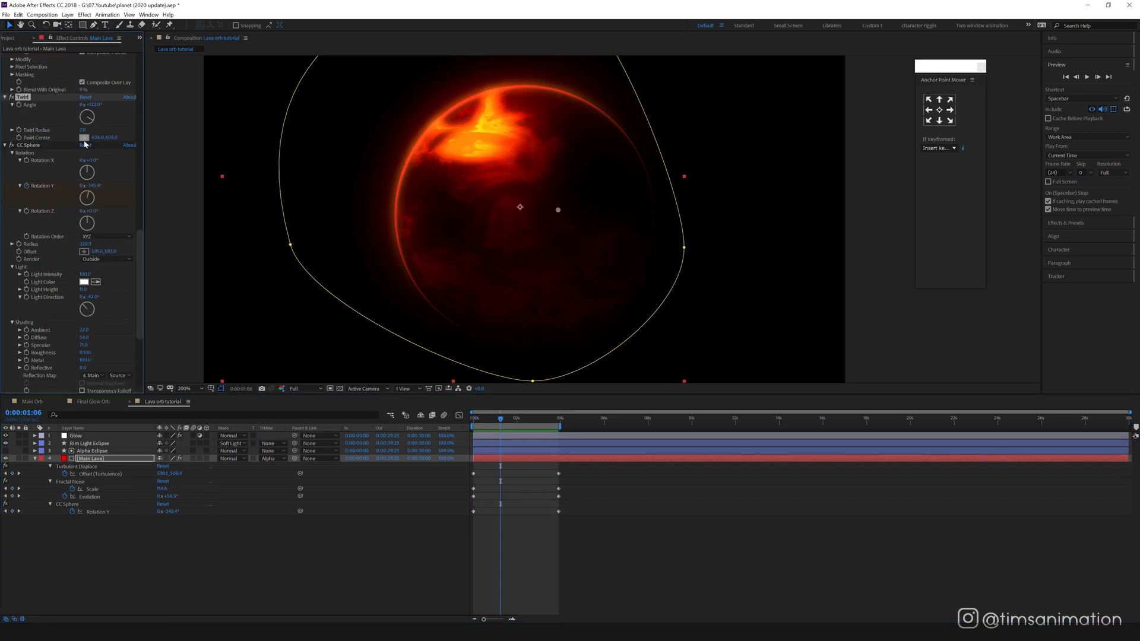
pyautogui.click(439, 124)
pyautogui.moveTo(438, 122); pyautogui.dragTo(415, 113)
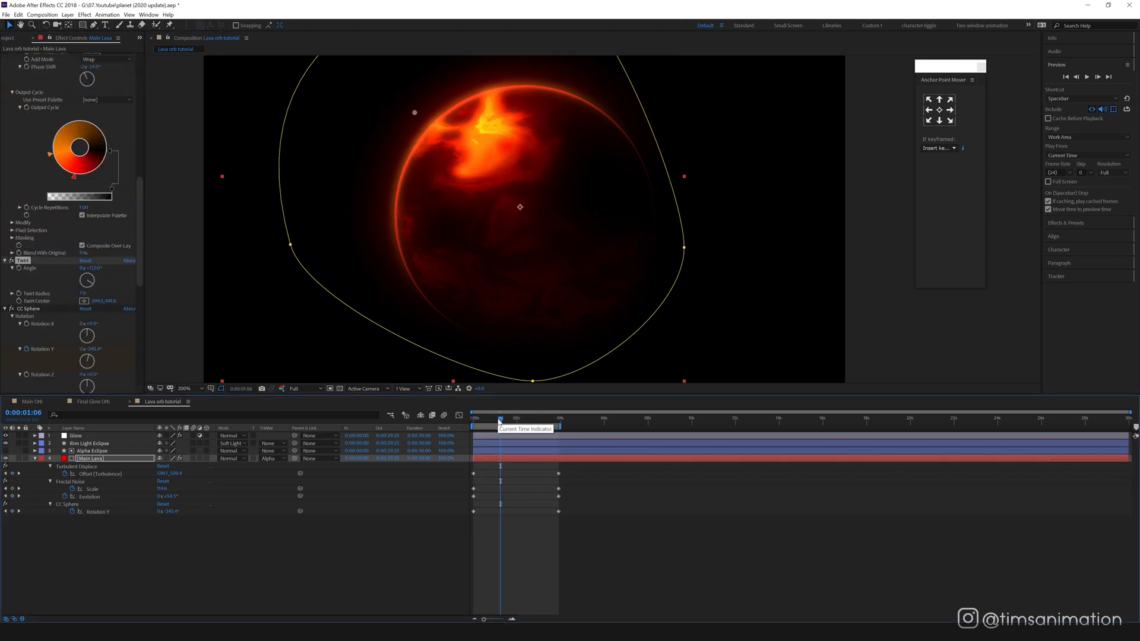
pyautogui.moveTo(499, 420); pyautogui.dragTo(474, 423)
pyautogui.press('space')
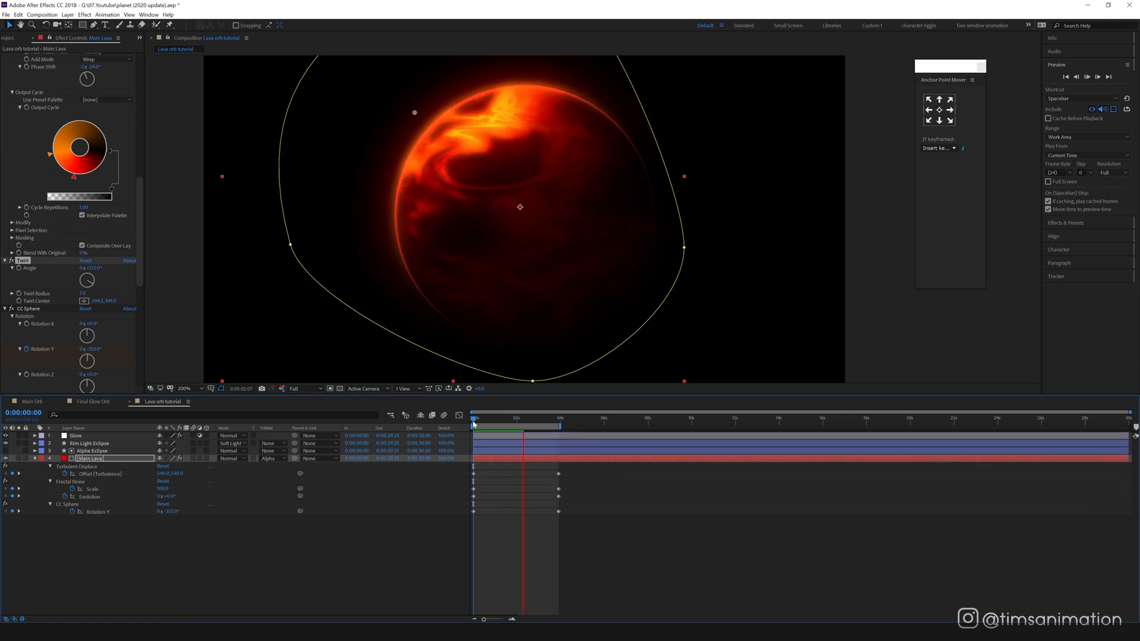
# Step: Rotate the CC Sphere light direction so the lava is lit along the orb's lower part, checking it at 0:00:01:04 and in playback
pyautogui.scroll(2, 492, 155)
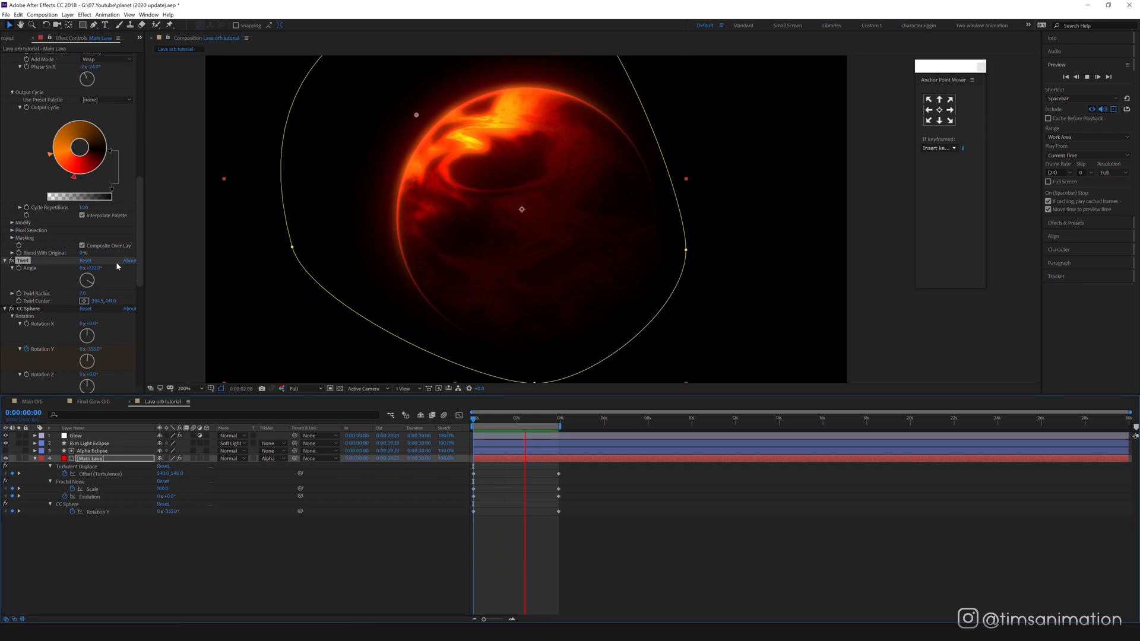
pyautogui.click(28, 308)
pyautogui.scroll(-4, 32, 306)
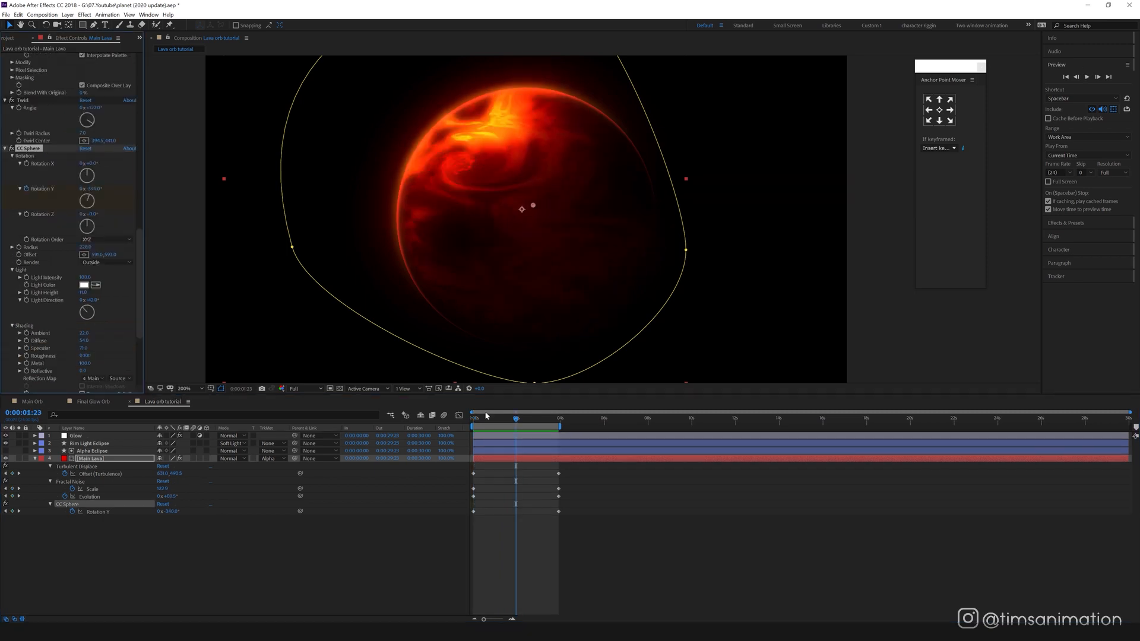
pyautogui.click(496, 426)
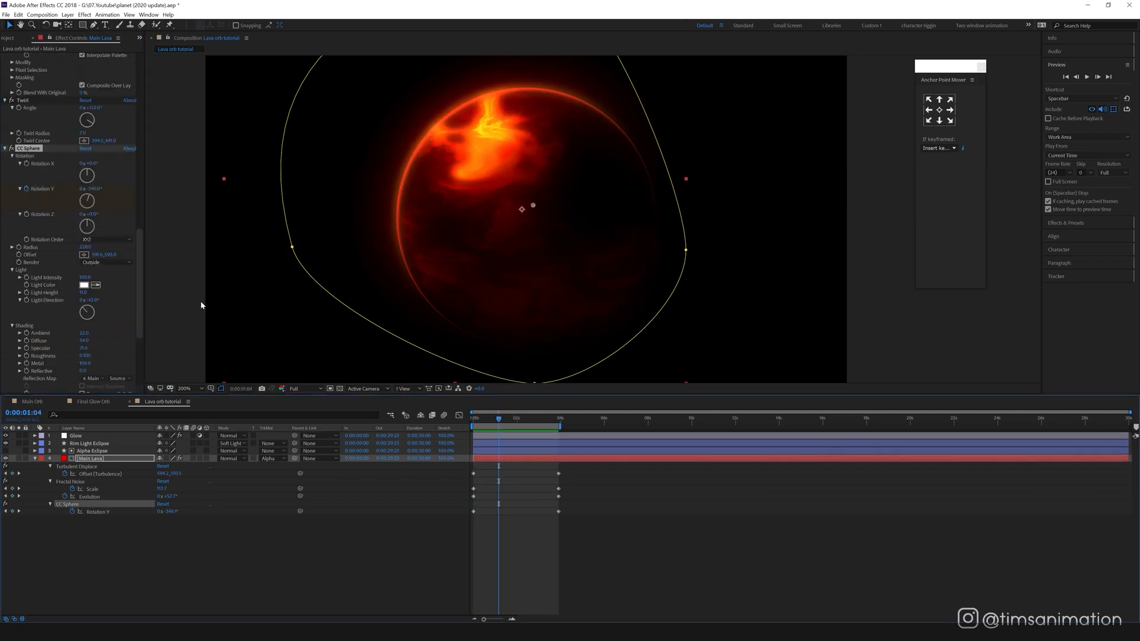
pyautogui.moveTo(90, 300); pyautogui.dragTo(72, 349)
pyautogui.press('space')
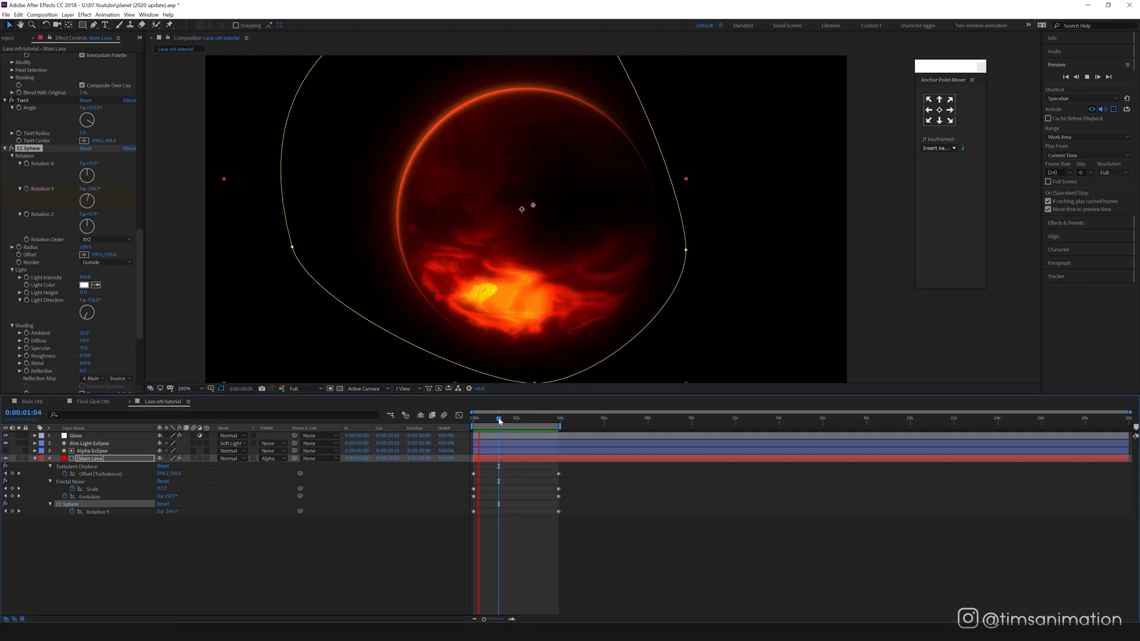
pyautogui.click(499, 420)
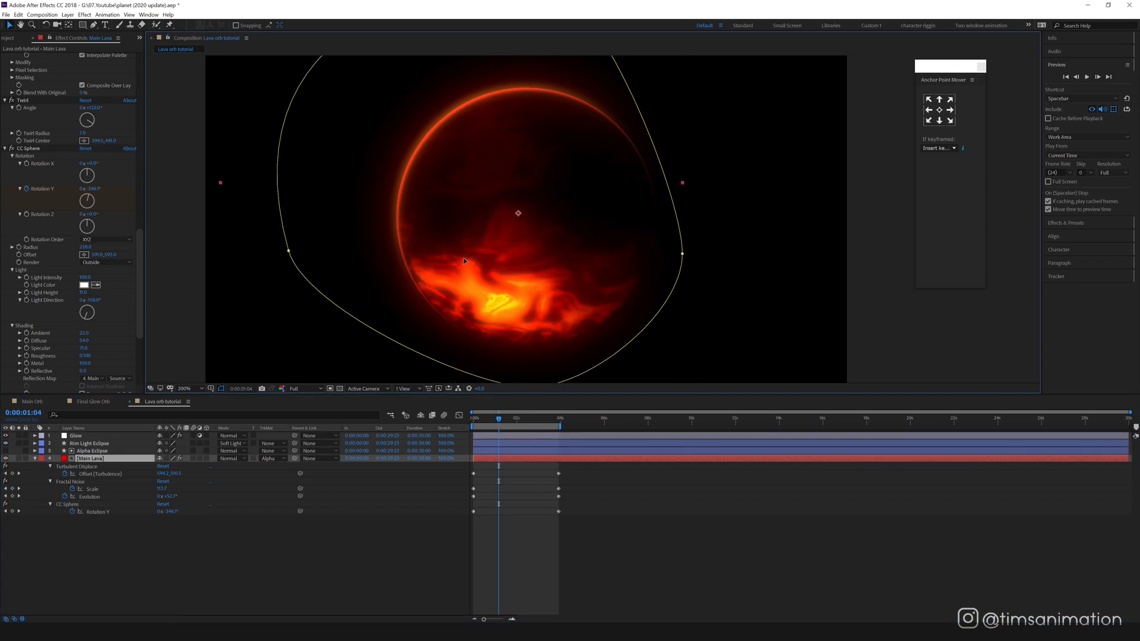
pyautogui.press('space')
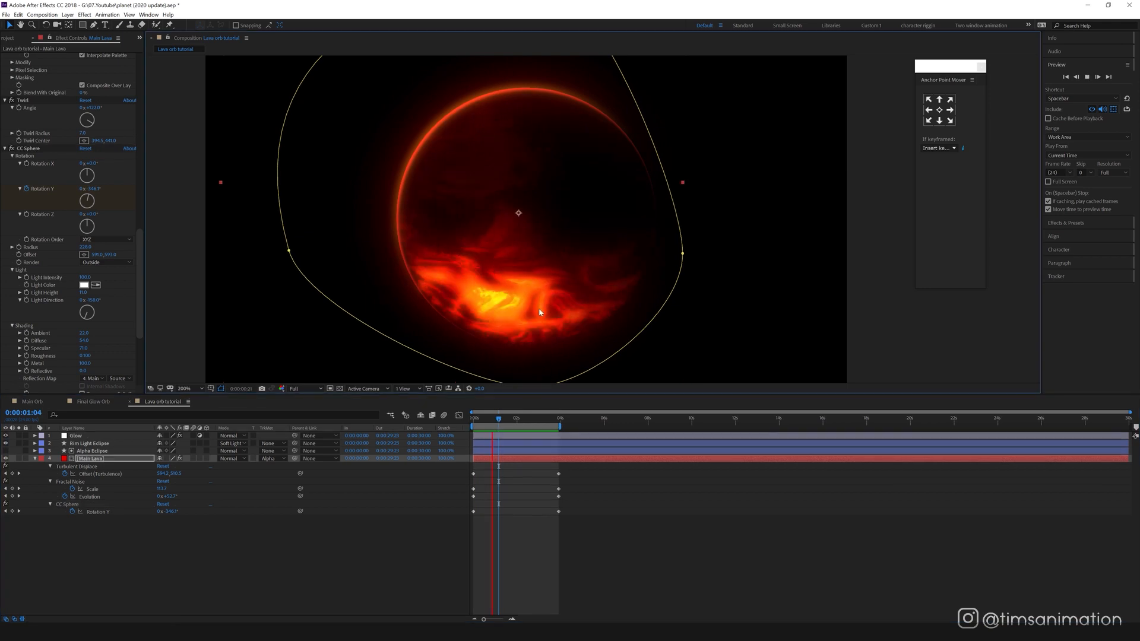
pyautogui.scroll(-5, 48, 152)
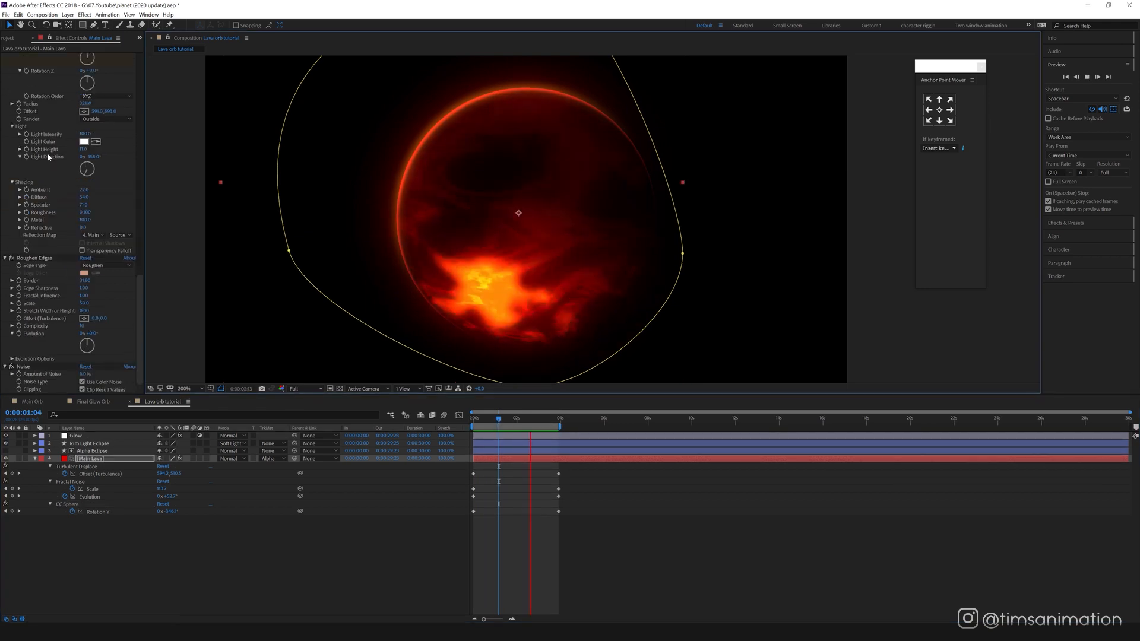
pyautogui.scroll(10, 47, 156)
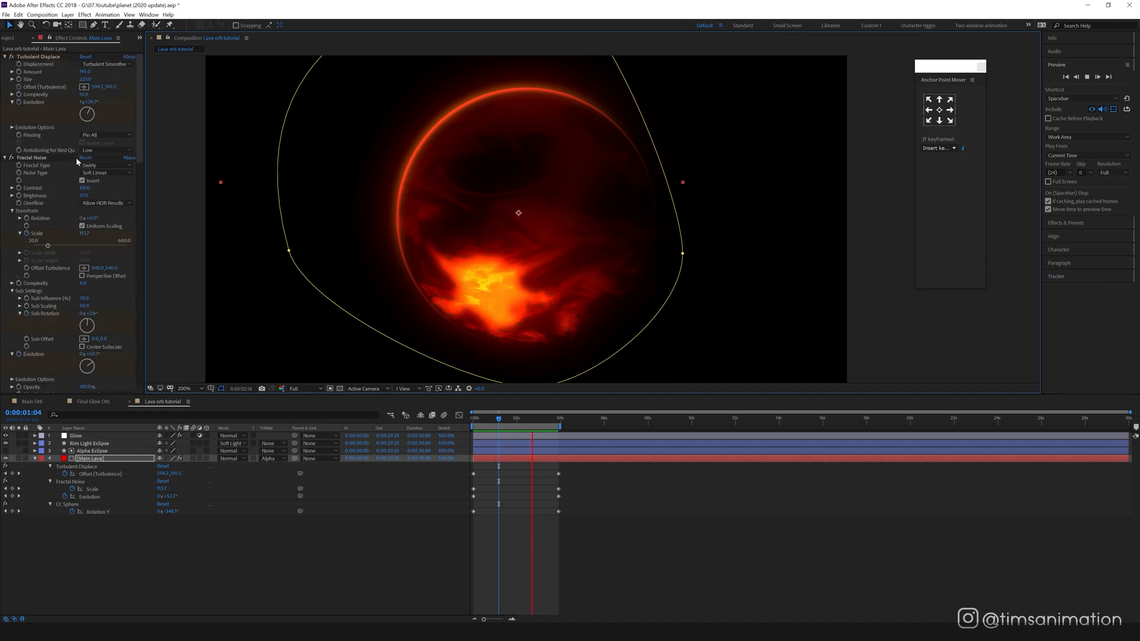
pyautogui.scroll(-6, 48, 220)
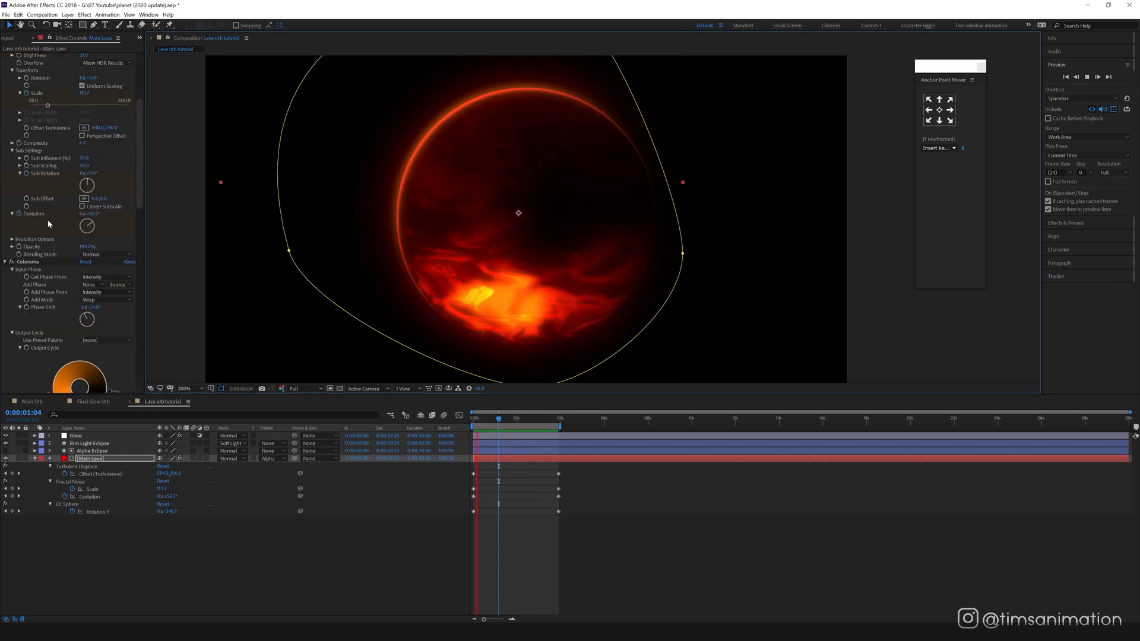